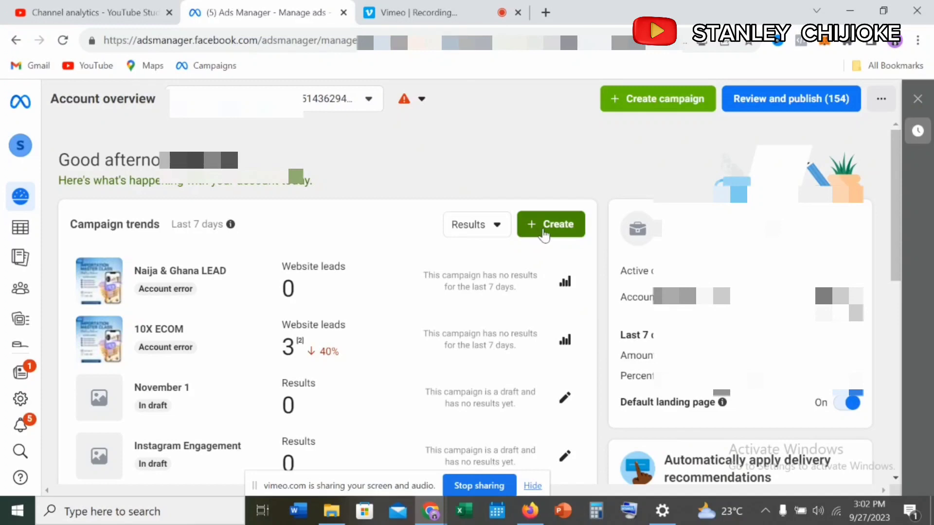
- Create a new campaign with the Leads objective, using the manual leads campaign setup
{"action": "left_click", "coordinate": [544, 236]}
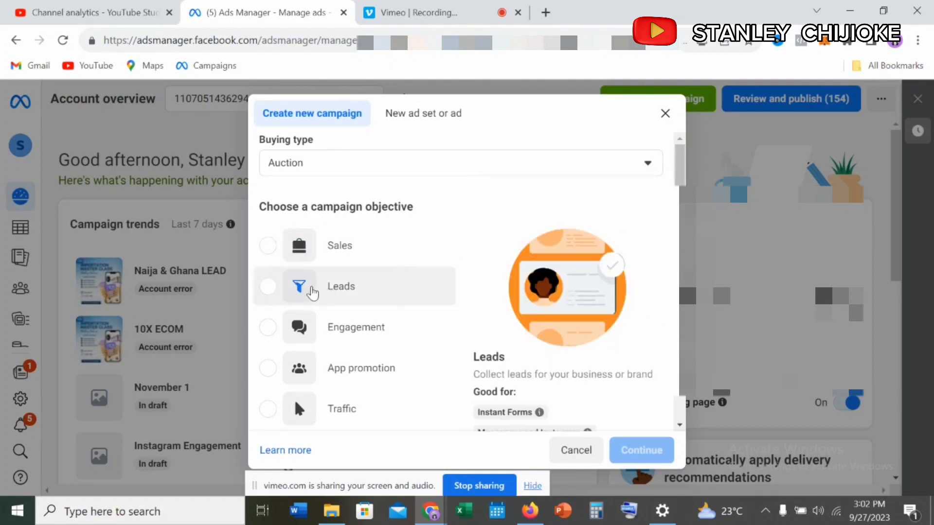
{"action": "left_click", "coordinate": [267, 287]}
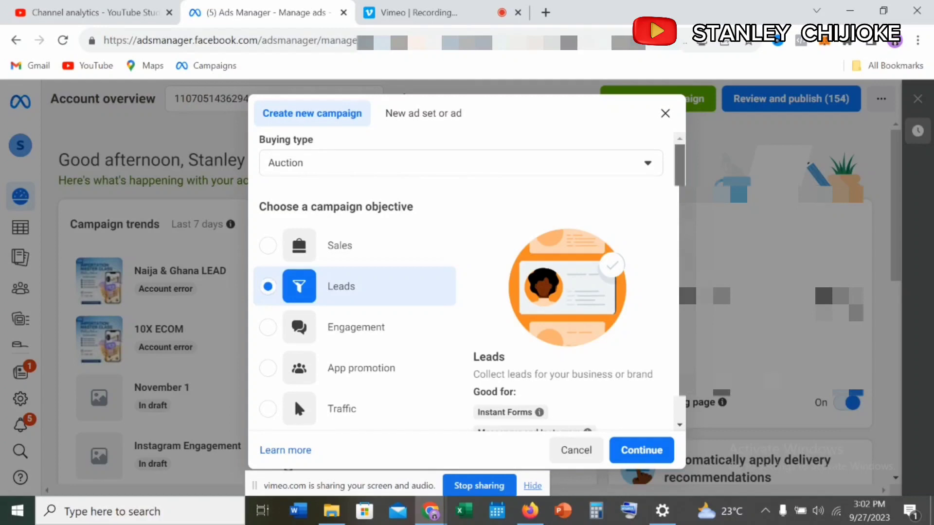
{"action": "scroll", "coordinate": [464, 282], "scroll_direction": "down", "scroll_amount": 1}
{"action": "scroll", "coordinate": [465, 282], "scroll_direction": "down", "scroll_amount": 2}
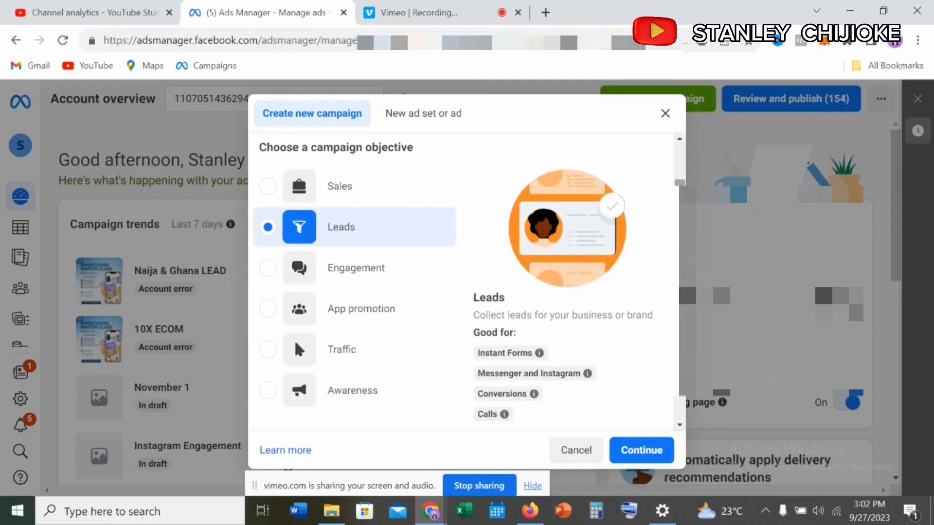
{"action": "mouse_move", "coordinate": [531, 361]}
{"action": "left_click", "coordinate": [638, 453]}
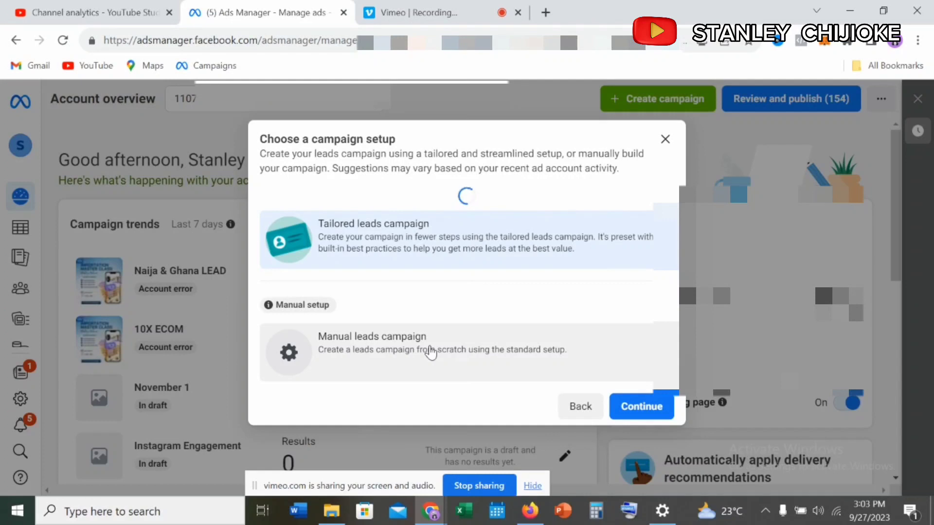
{"action": "left_click", "coordinate": [429, 351]}
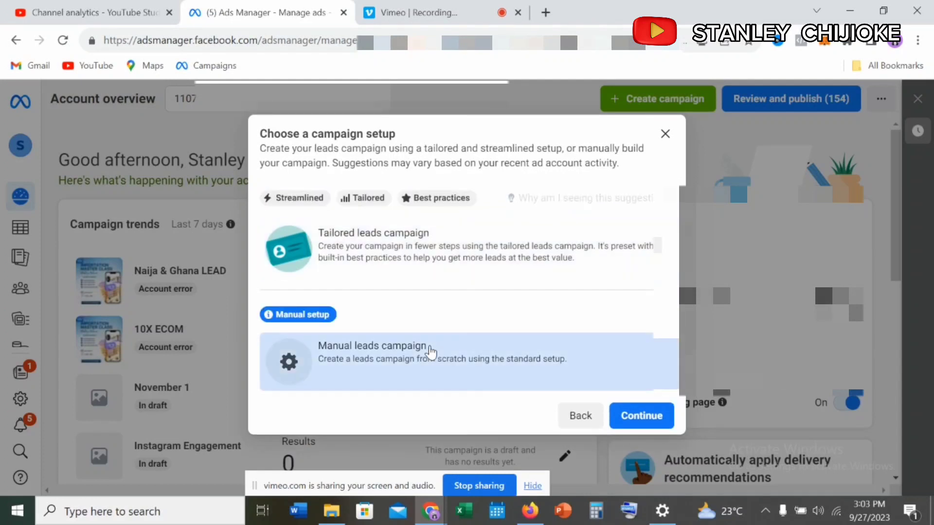
{"action": "left_click", "coordinate": [637, 423]}
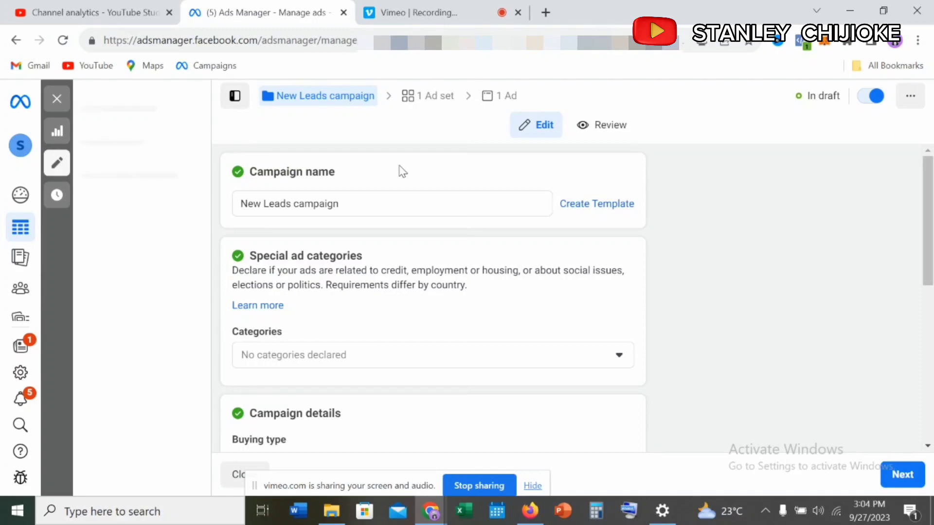
- Name the campaign "Digital marketing lead 2" and continue to the ad set settings
{"action": "left_click", "coordinate": [376, 203]}
{"action": "key", "text": "BackSpace"}
{"action": "key", "text": "BackSpace"}
{"action": "key", "text": "BackSpace"}
{"action": "key", "text": "BackSpace"}
{"action": "key", "text": "BackSpace"}
{"action": "key", "text": "BackSpace"}
{"action": "key", "text": "BackSpace"}
{"action": "key", "text": "BackSpace"}
{"action": "key", "text": "BackSpace"}
{"action": "key", "text": "BackSpace"}
{"action": "key", "text": "BackSpace"}
{"action": "key", "text": "BackSpace"}
{"action": "key", "text": "BackSpace"}
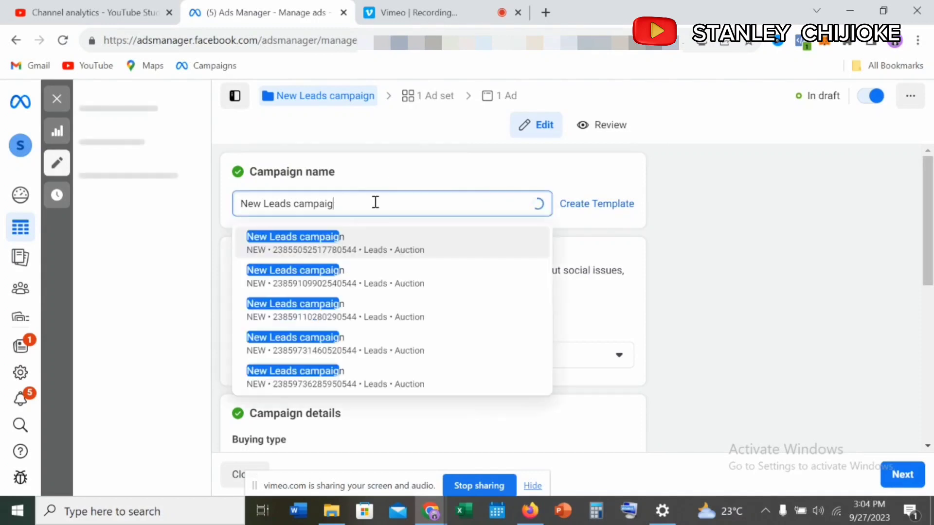
{"action": "key", "text": "BackSpace"}
{"action": "key", "text": "BackSpace"}
{"action": "key", "text": "BackSpace"}
{"action": "key", "text": "BackSpace"}
{"action": "key", "text": "BackSpace"}
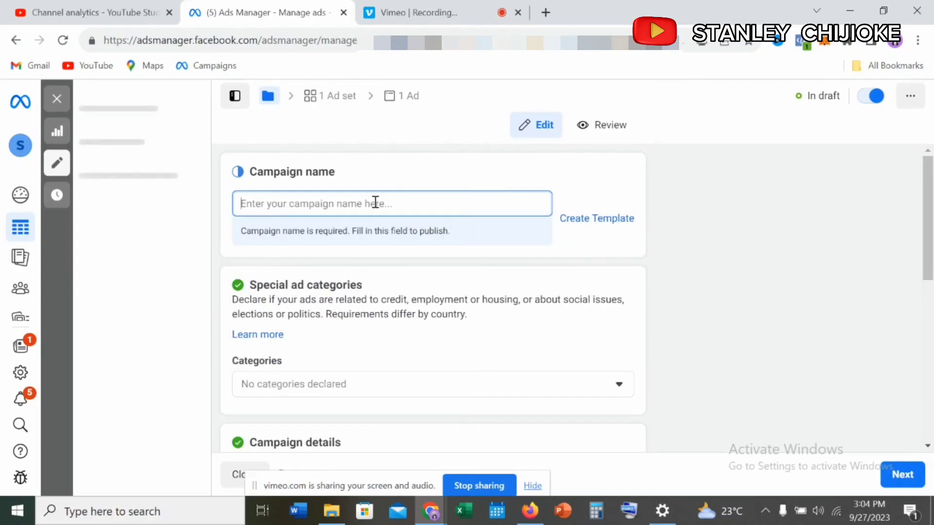
{"action": "type", "text": "D"}
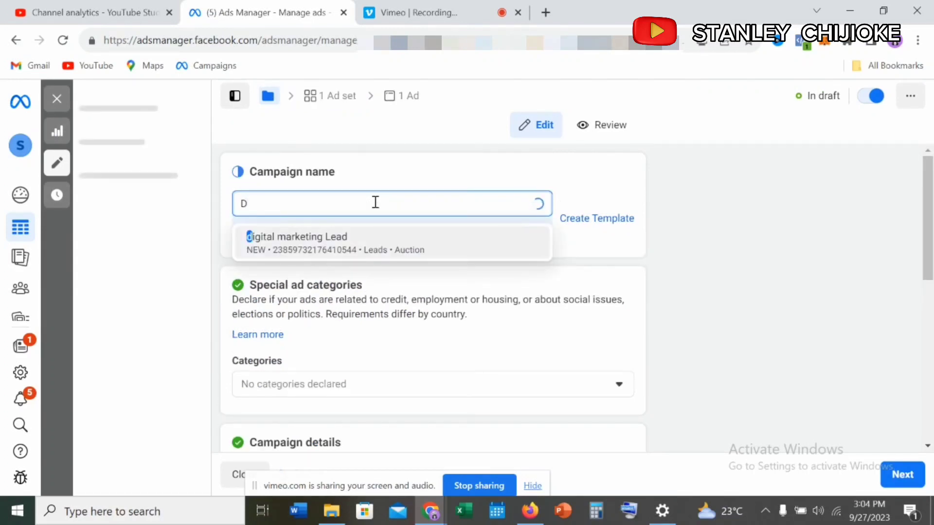
{"action": "type", "text": "i"}
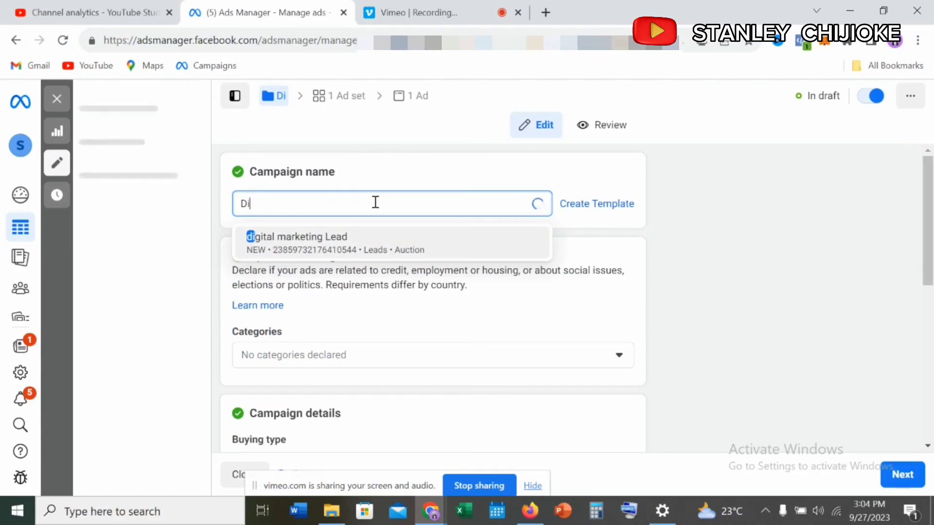
{"action": "type", "text": "gu"}
{"action": "key", "text": "BackSpace"}
{"action": "type", "text": "ita"}
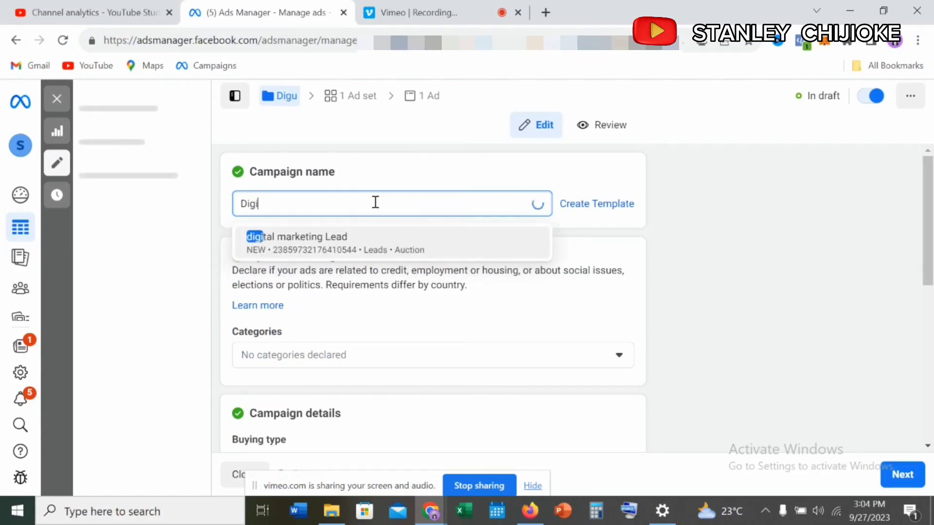
{"action": "type", "text": "l ma"}
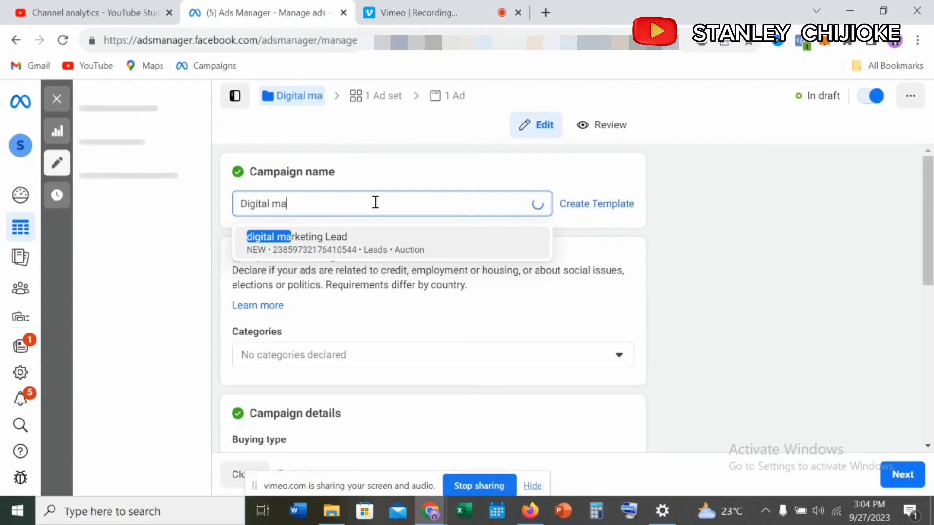
{"action": "type", "text": "rketing"}
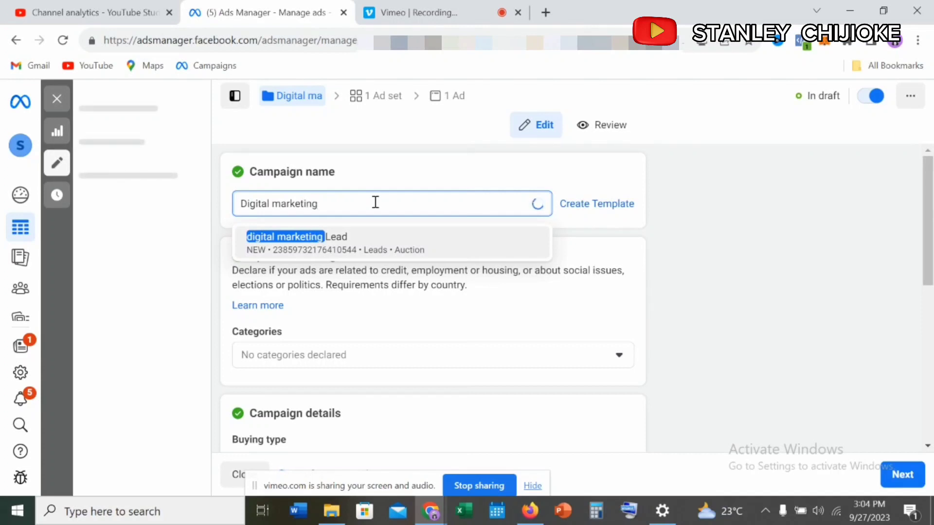
{"action": "type", "text": " lead"}
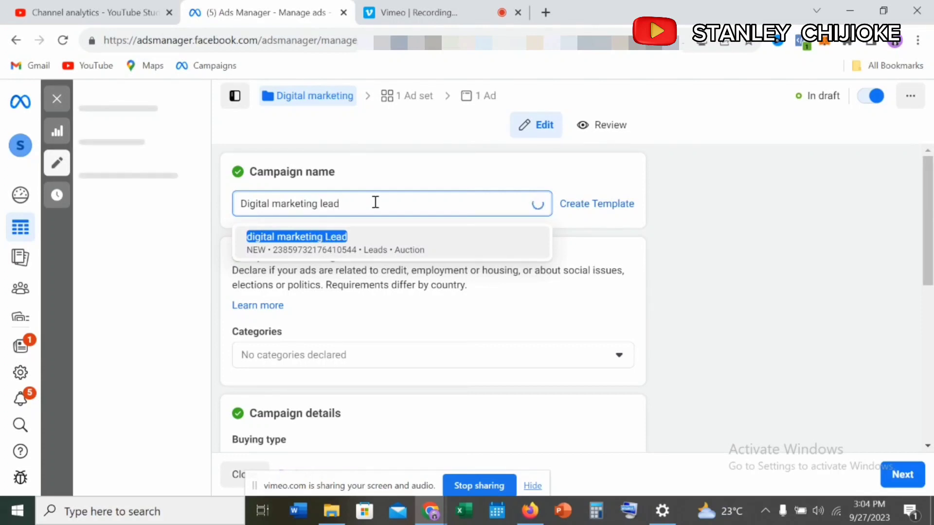
{"action": "type", "text": " 2"}
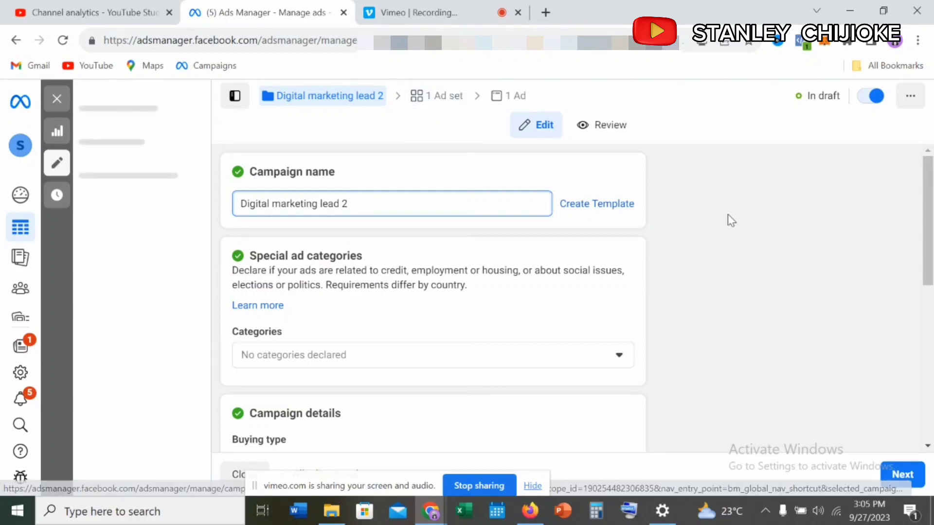
{"action": "left_click", "coordinate": [903, 484]}
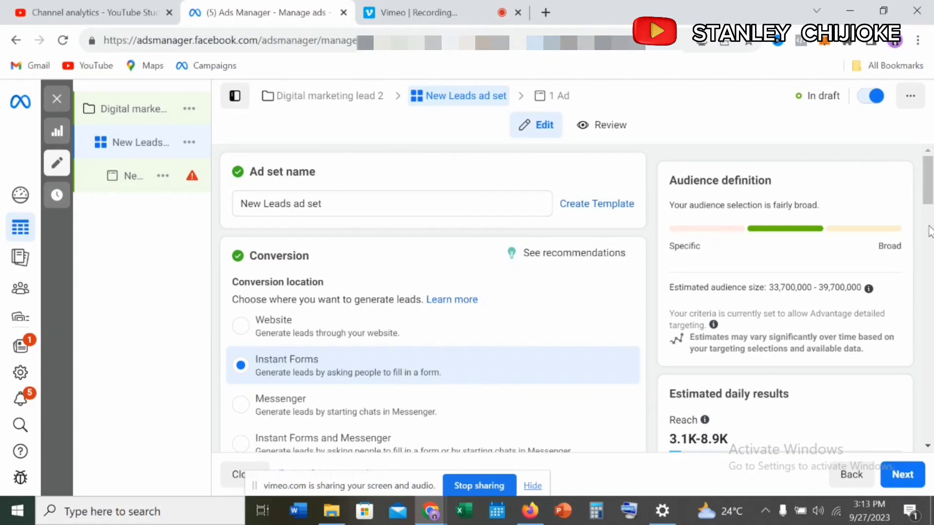
- Open and agree to Meta's Lead Ads Terms for the ad set's selected Facebook Page
{"action": "scroll", "coordinate": [930, 231], "scroll_direction": "down", "scroll_amount": 2}
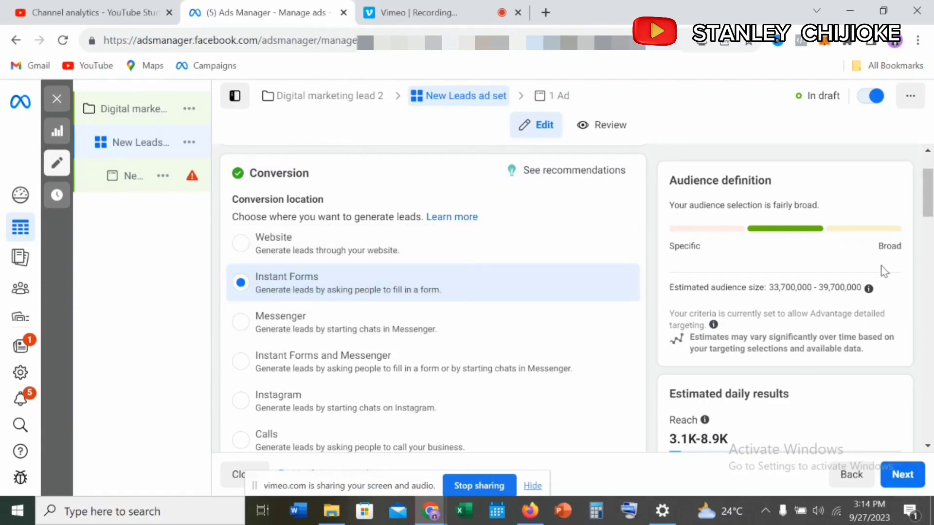
{"action": "left_click_drag", "start_coordinate": [927, 198], "coordinate": [929, 235]}
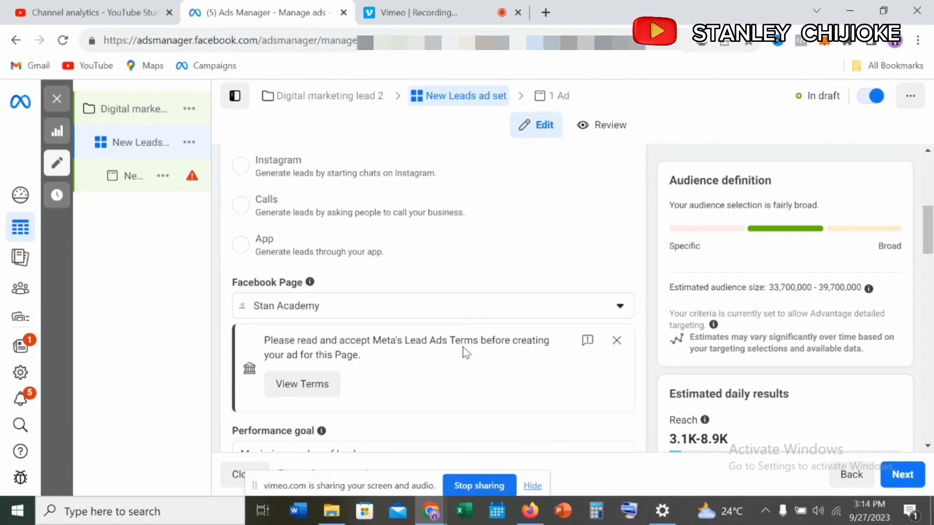
{"action": "left_click", "coordinate": [305, 386]}
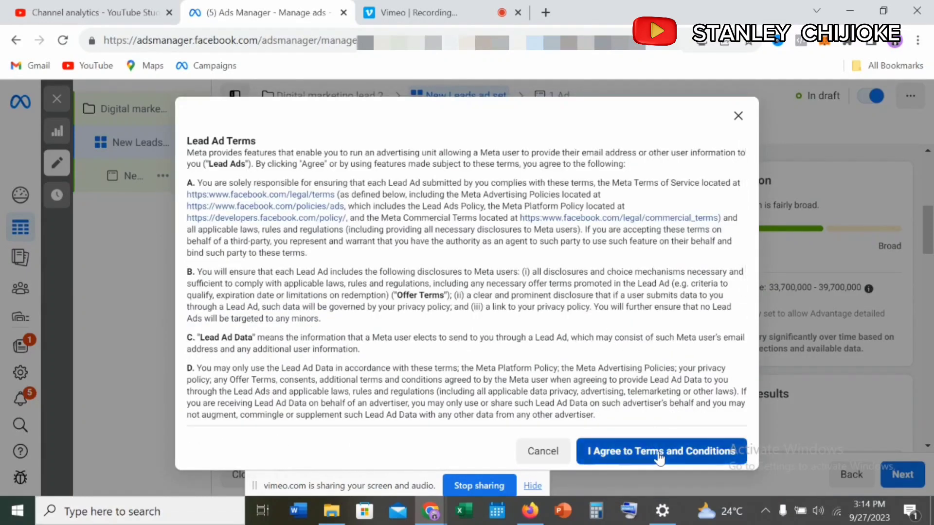
{"action": "left_click", "coordinate": [659, 458]}
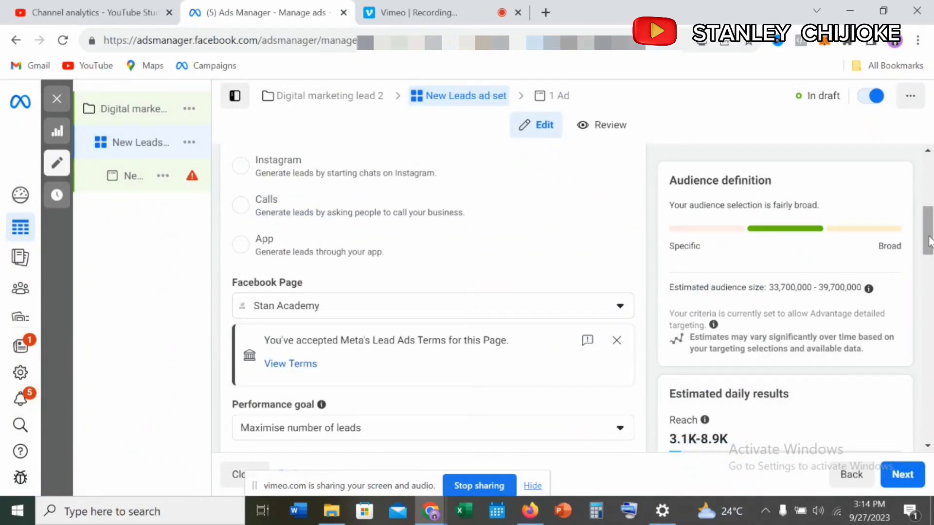
- Set the ad set's daily budget to ₦5,000
{"action": "left_click_drag", "start_coordinate": [929, 241], "coordinate": [928, 259]}
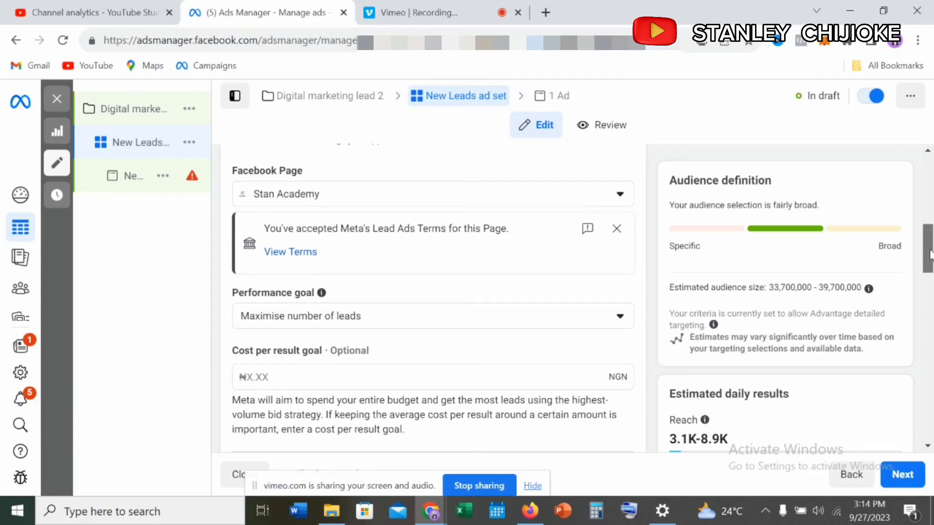
{"action": "left_click_drag", "start_coordinate": [931, 253], "coordinate": [932, 296]}
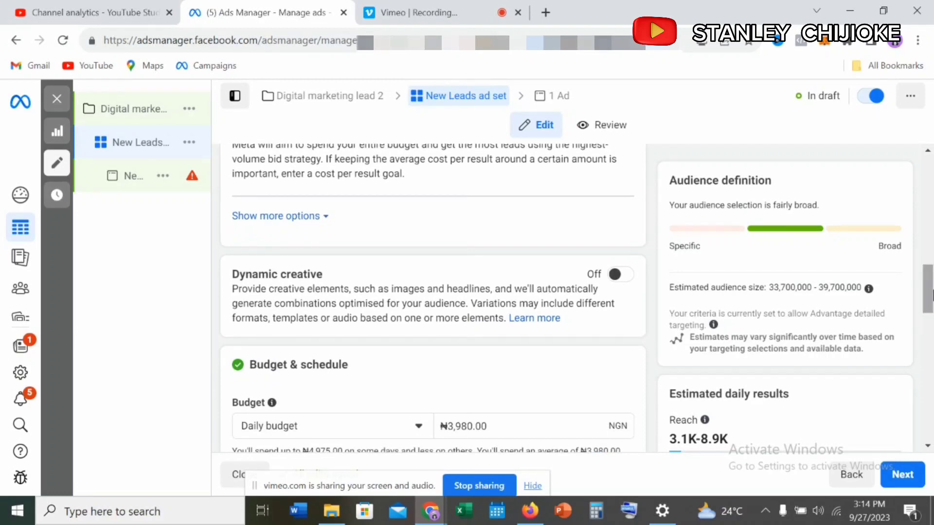
{"action": "left_click_drag", "start_coordinate": [932, 292], "coordinate": [931, 308]}
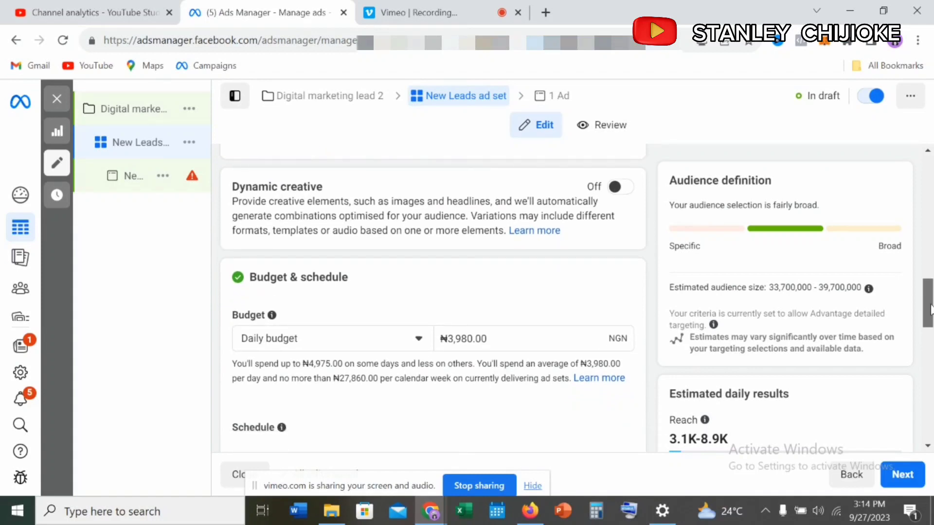
{"action": "left_click", "coordinate": [506, 335]}
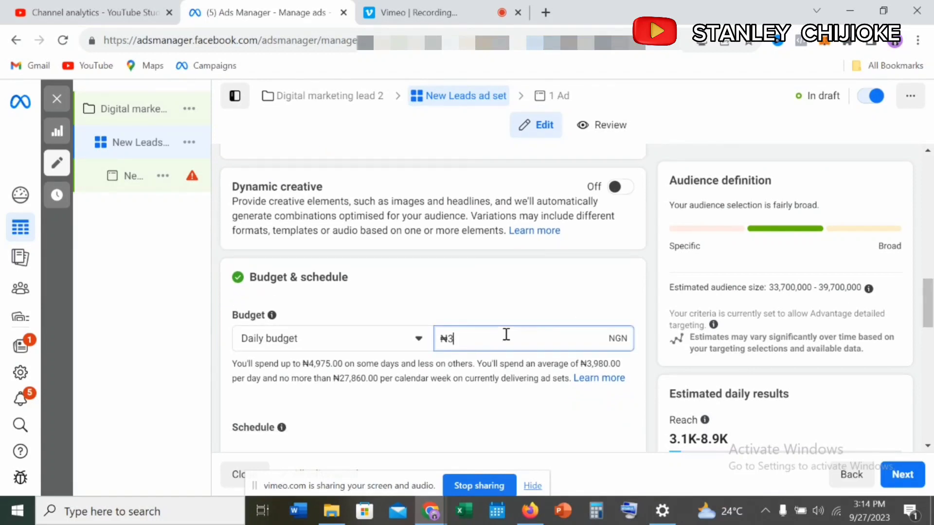
{"action": "key", "text": "BackSpace"}
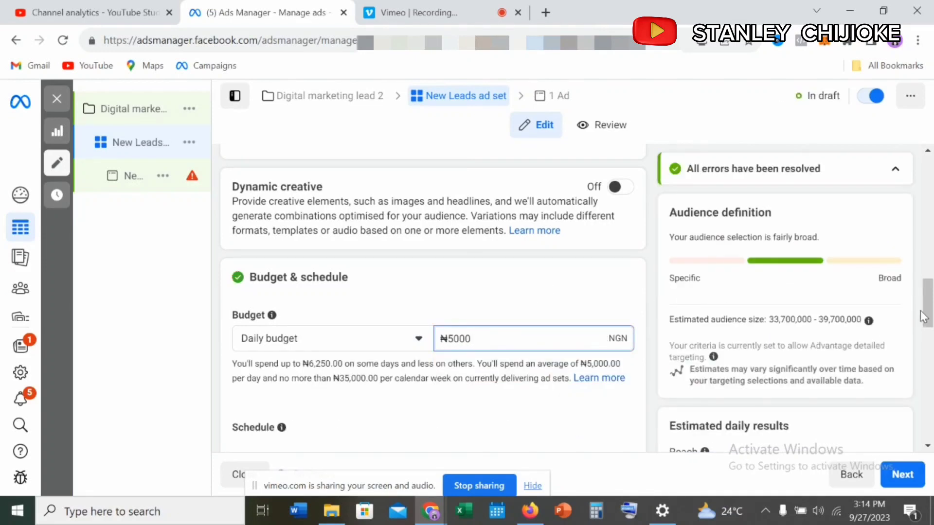
- Schedule the ad set to start on 28/9/2023 at 01:03
{"action": "left_click_drag", "start_coordinate": [927, 303], "coordinate": [926, 334]}
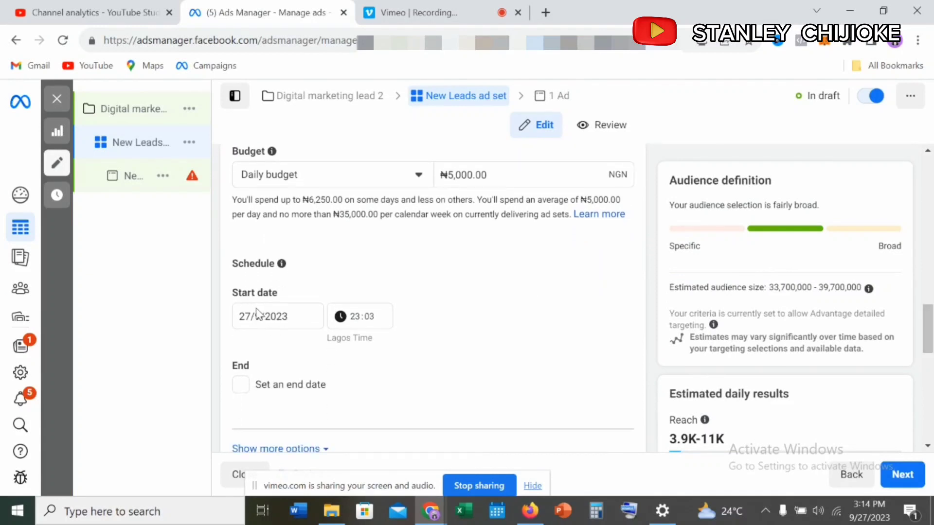
{"action": "left_click", "coordinate": [357, 321]}
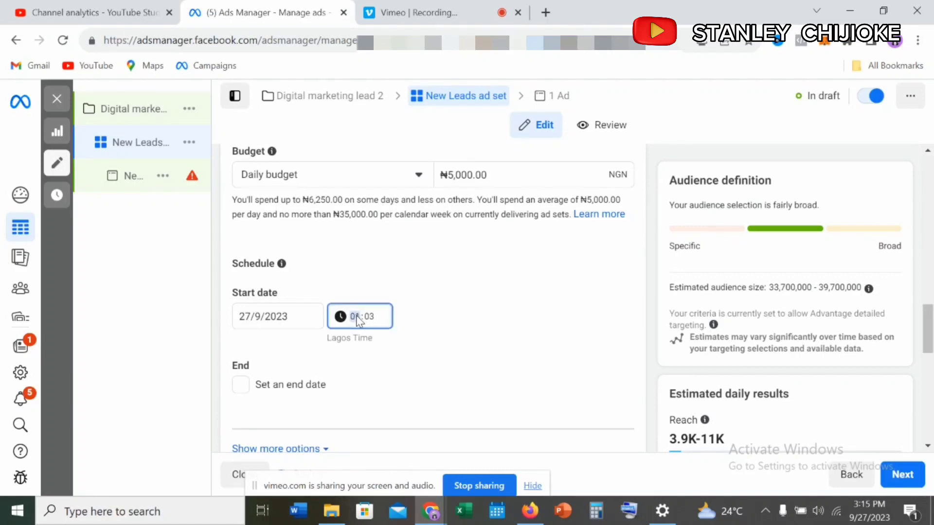
{"action": "left_click", "coordinate": [267, 316]}
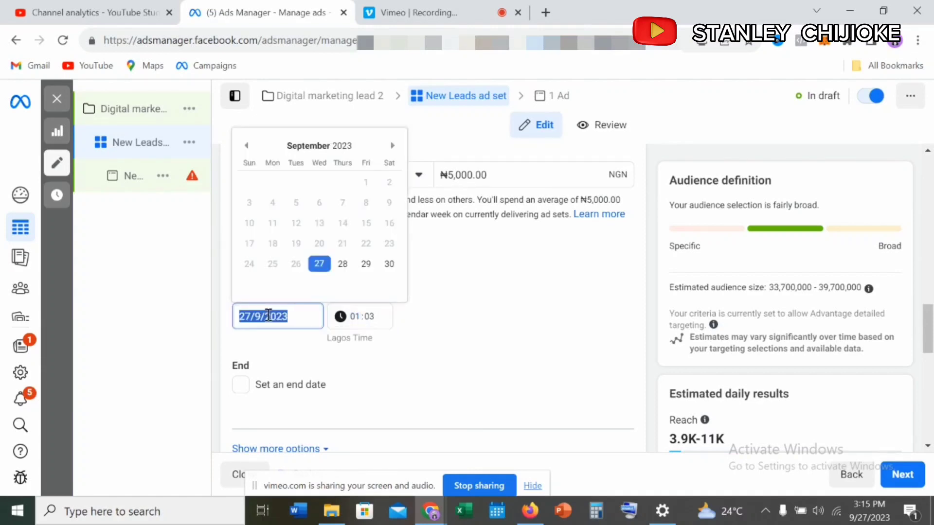
{"action": "left_click", "coordinate": [342, 265]}
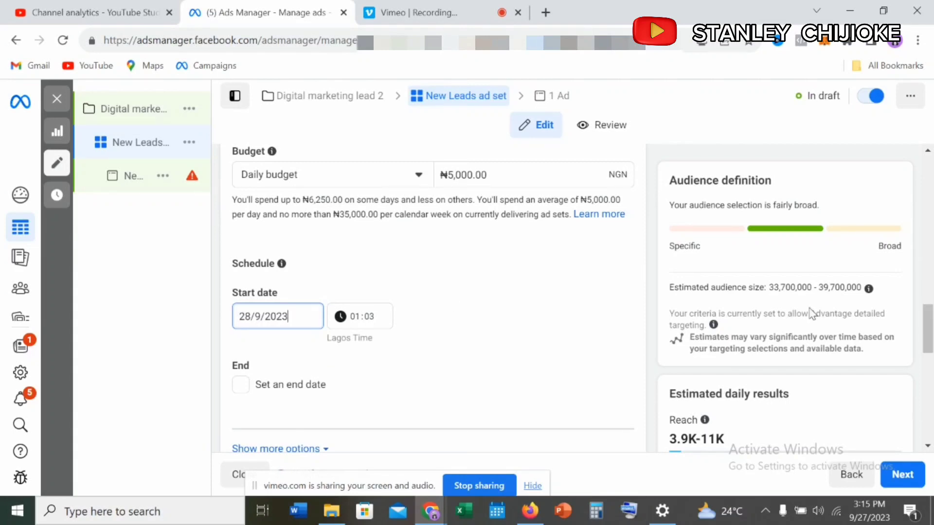
- Restrict the Nigeria location targeting to only include cities
{"action": "left_click_drag", "start_coordinate": [926, 326], "coordinate": [930, 364]}
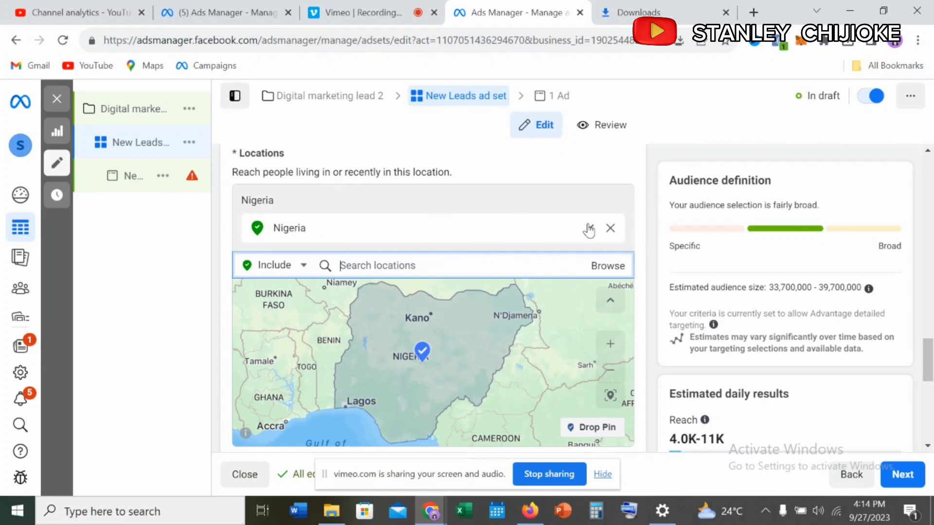
{"action": "left_click", "coordinate": [588, 228]}
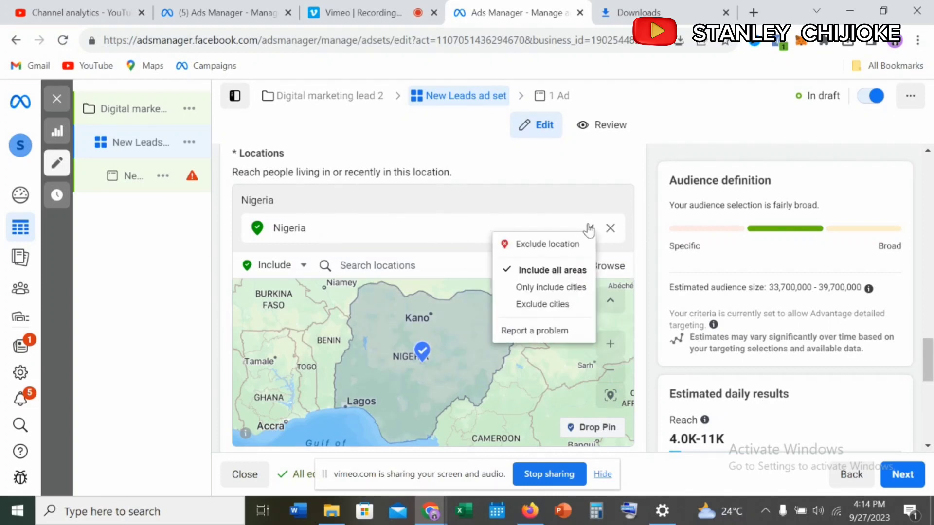
{"action": "left_click", "coordinate": [551, 288]}
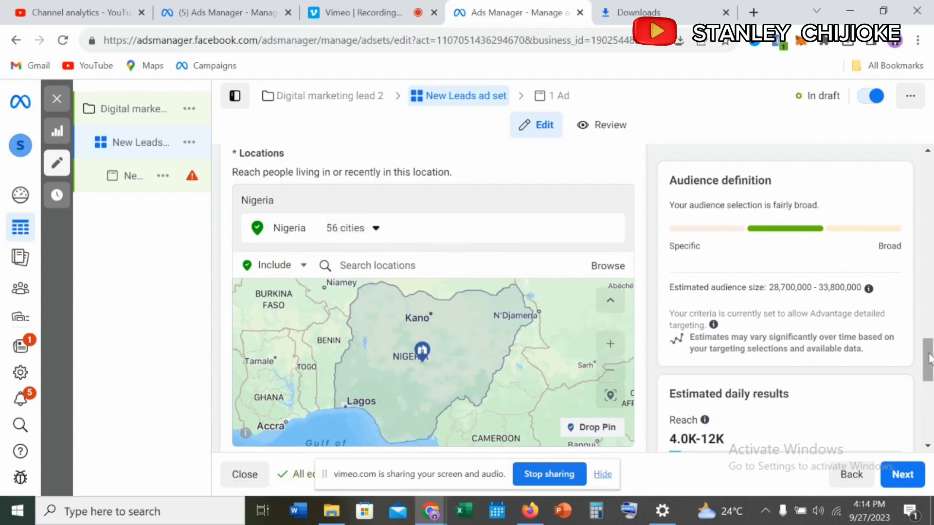
- Switch the ad set from Advantage+ audience to the original audience options
{"action": "left_click_drag", "start_coordinate": [928, 359], "coordinate": [930, 403]}
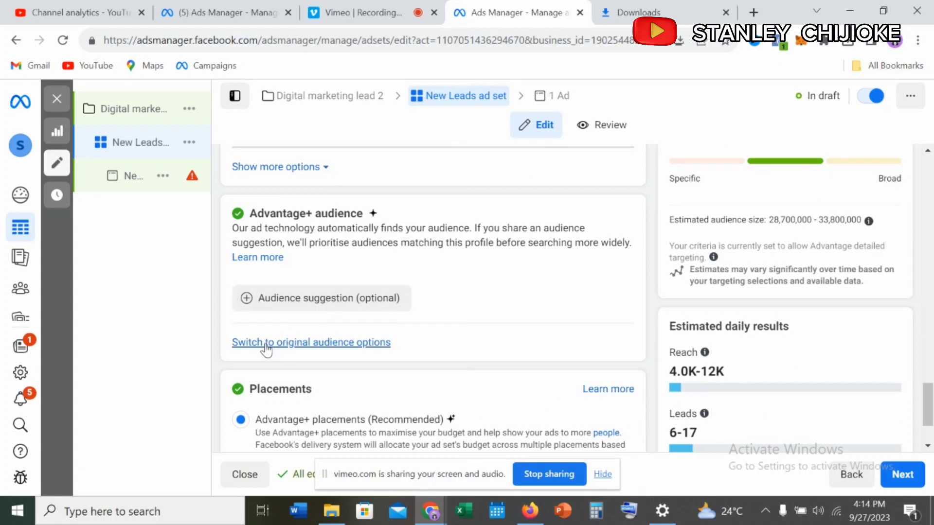
{"action": "left_click", "coordinate": [336, 346]}
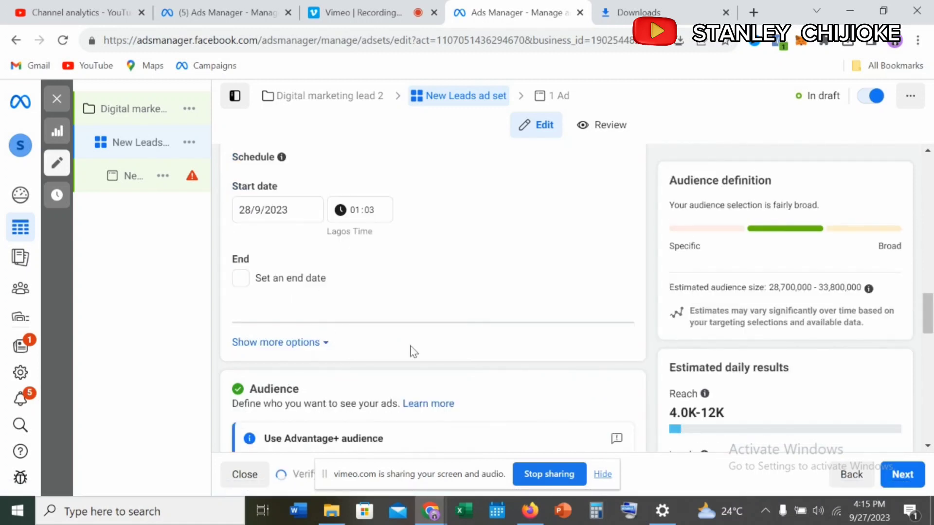
{"action": "left_click_drag", "start_coordinate": [928, 310], "coordinate": [929, 347]}
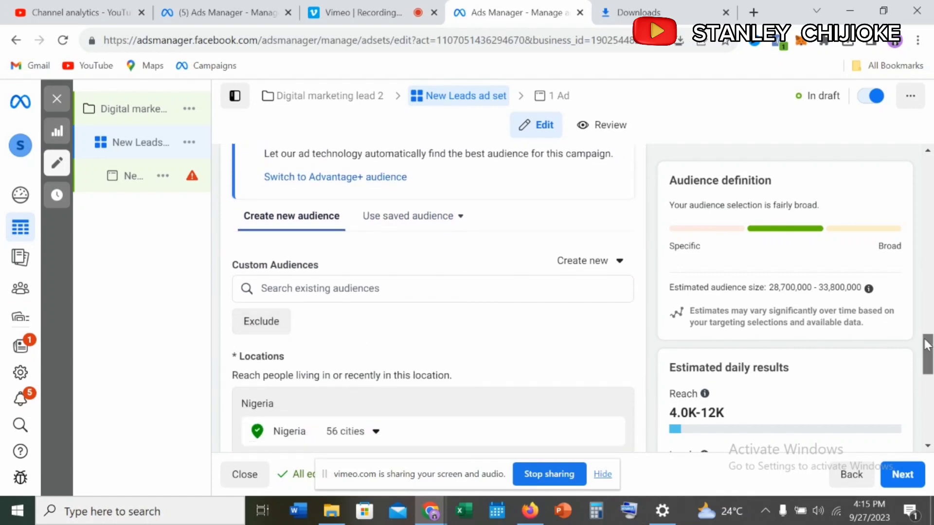
- Set the ad set audience's age range to 20 through 45
{"action": "left_click_drag", "start_coordinate": [927, 345], "coordinate": [928, 384]}
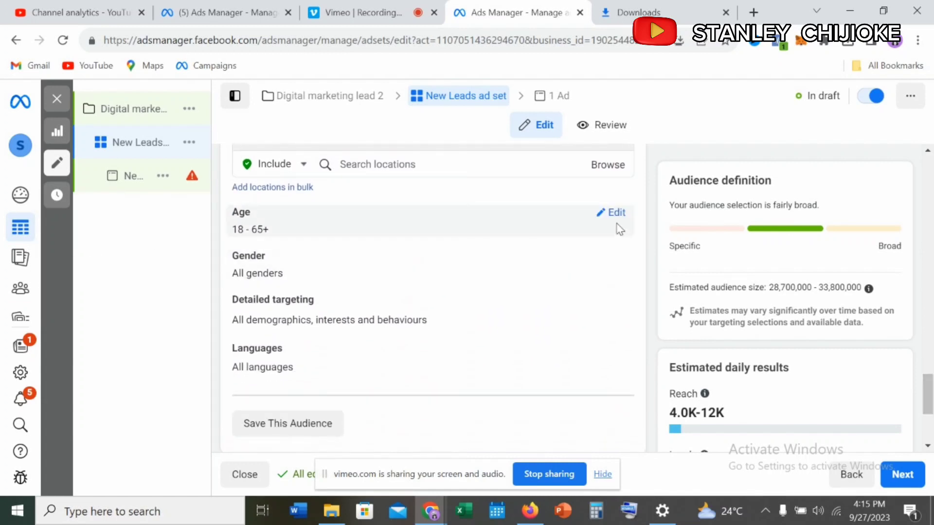
{"action": "left_click", "coordinate": [615, 214]}
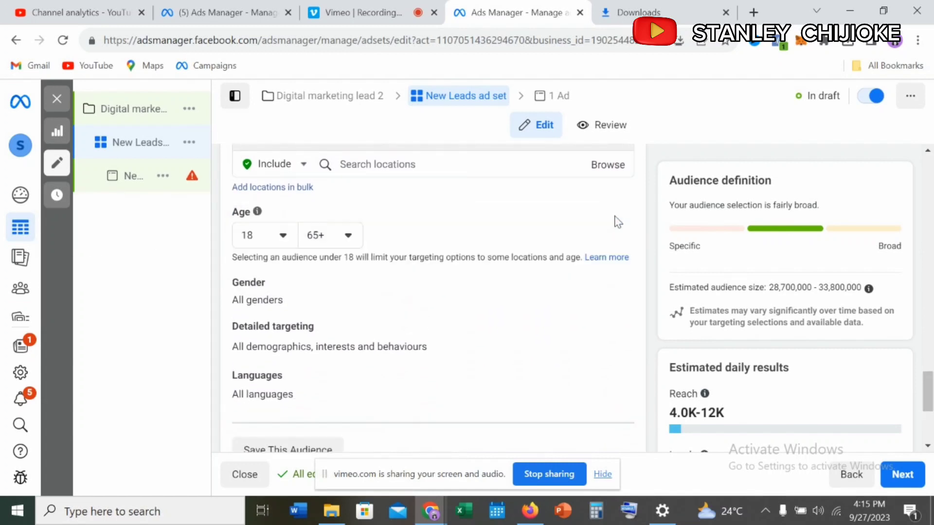
{"action": "left_click", "coordinate": [286, 239]}
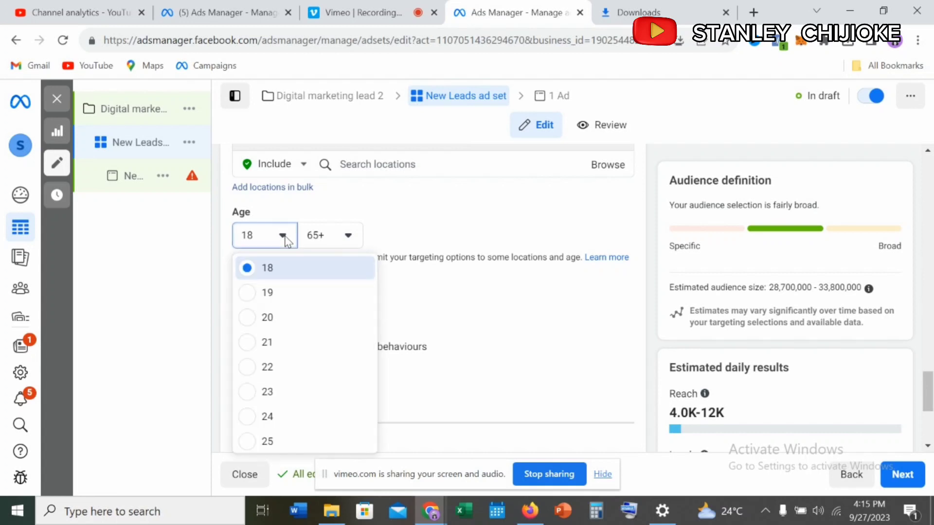
{"action": "left_click", "coordinate": [253, 320]}
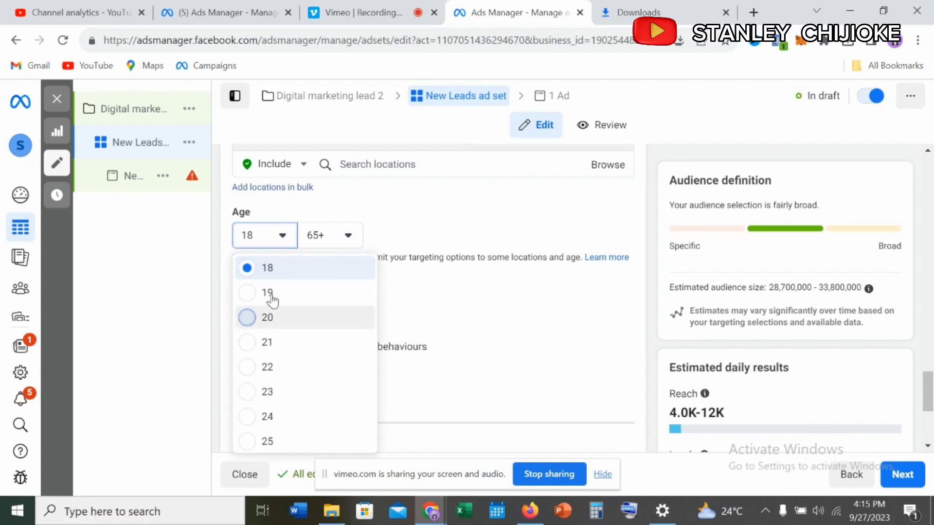
{"action": "left_click", "coordinate": [348, 238]}
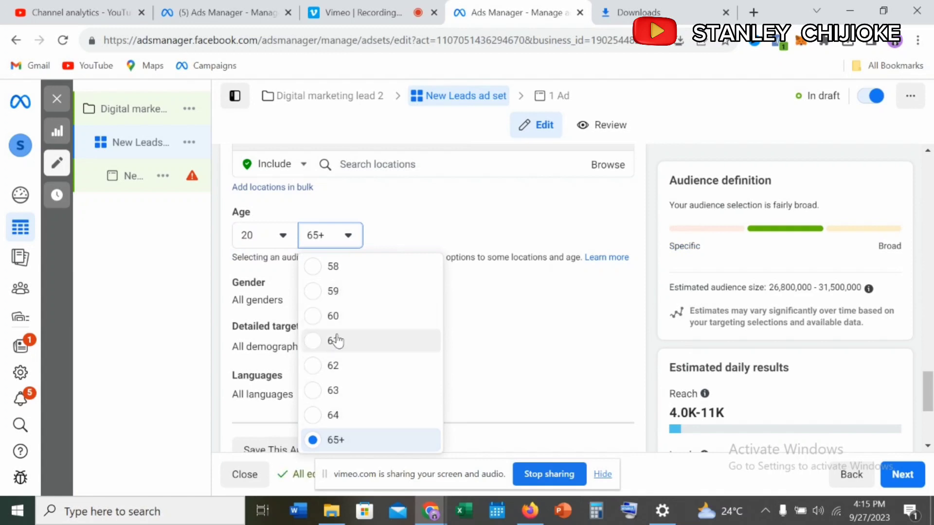
{"action": "scroll", "coordinate": [338, 341], "scroll_direction": "up", "scroll_amount": 3}
{"action": "scroll", "coordinate": [337, 341], "scroll_direction": "up", "scroll_amount": 3}
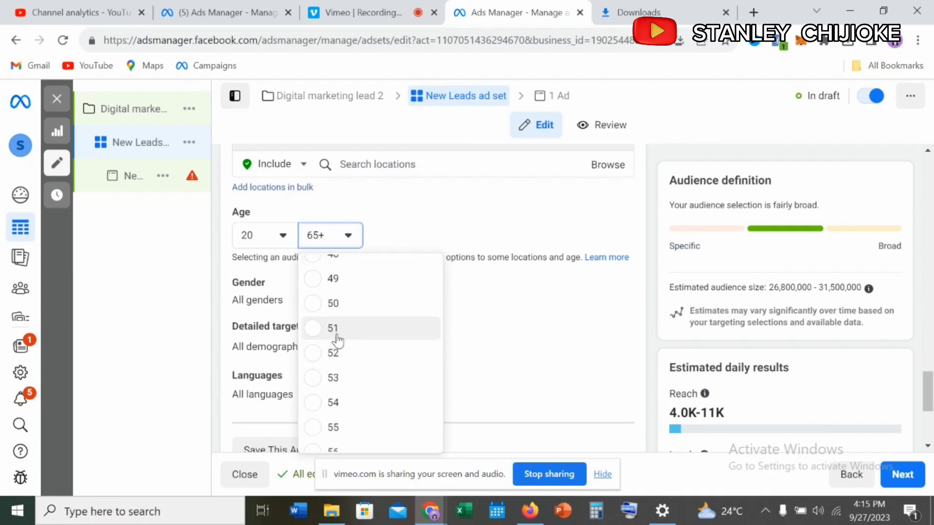
{"action": "scroll", "coordinate": [338, 341], "scroll_direction": "up", "scroll_amount": 2}
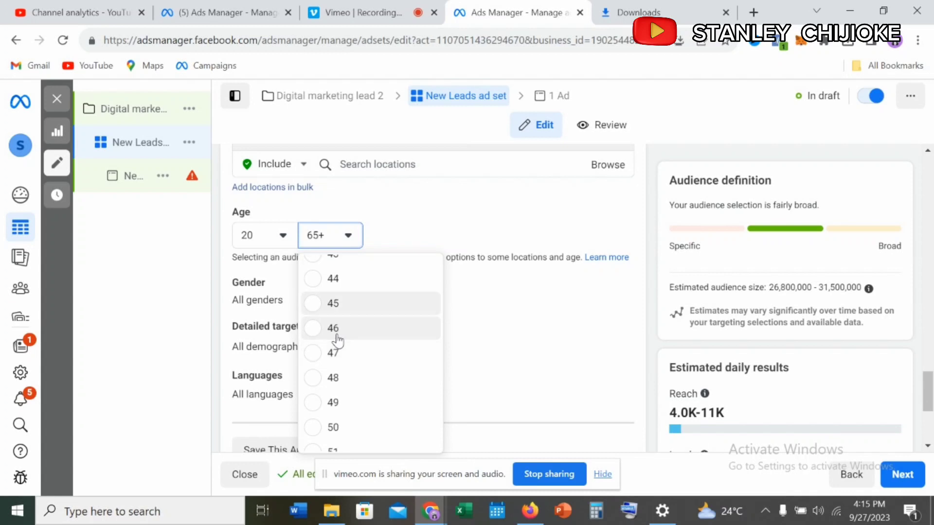
{"action": "left_click", "coordinate": [313, 303]}
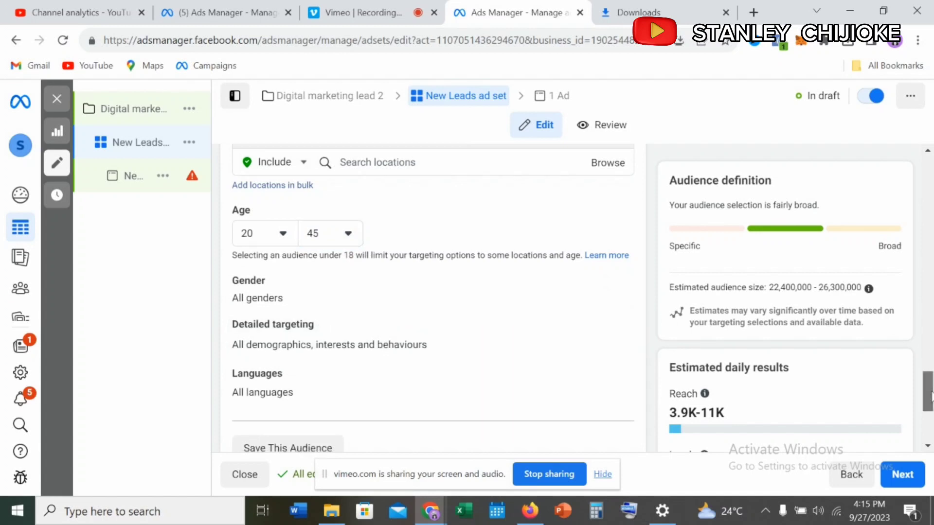
- Open detailed targeting for editing and add the interest "Social media (online media)"
{"action": "scroll", "coordinate": [930, 397], "scroll_direction": "down", "scroll_amount": 1}
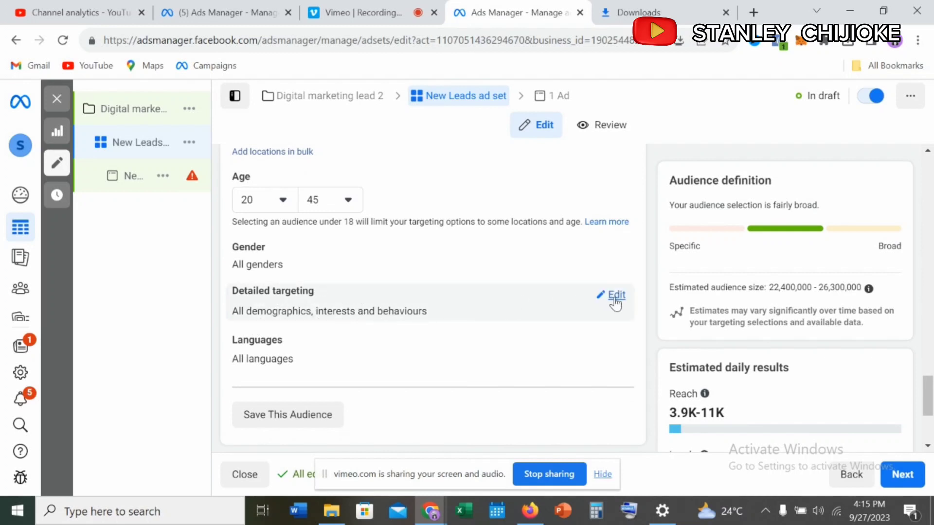
{"action": "left_click", "coordinate": [615, 296]}
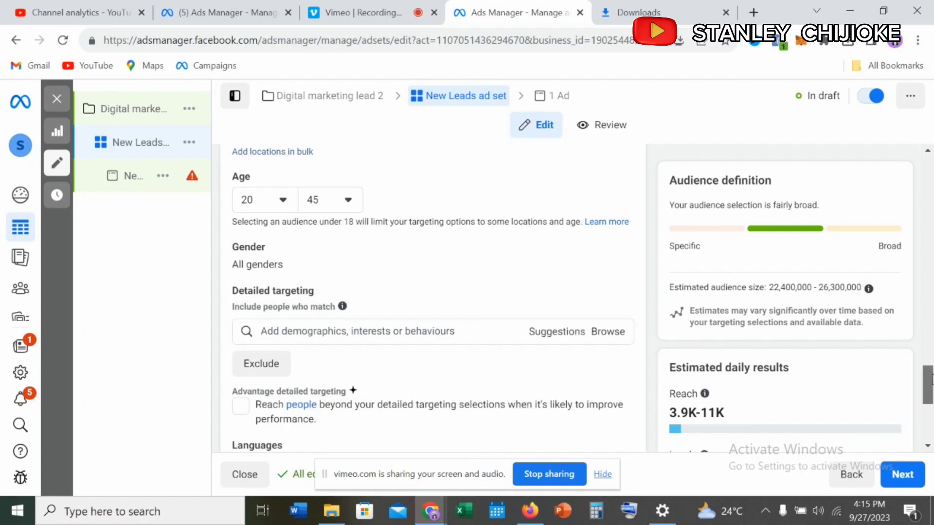
{"action": "left_click_drag", "start_coordinate": [931, 380], "coordinate": [931, 384]}
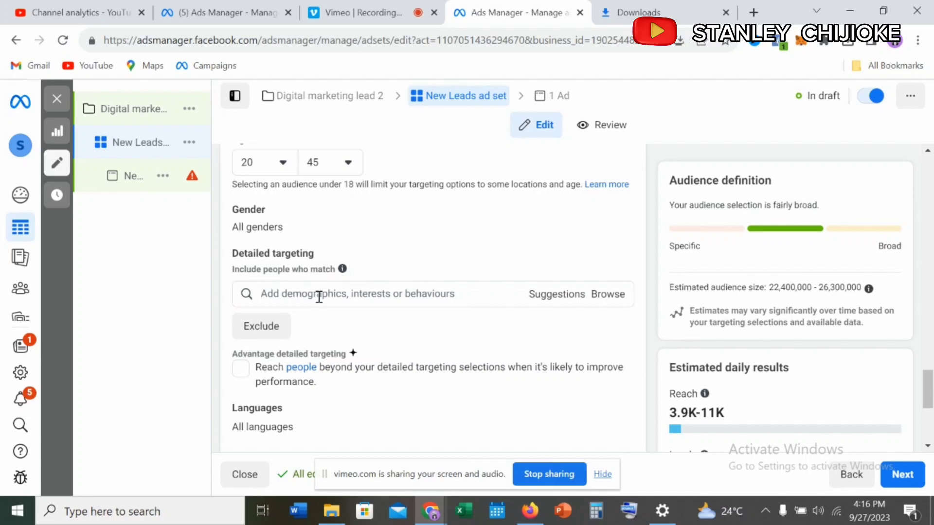
{"action": "left_click", "coordinate": [319, 297]}
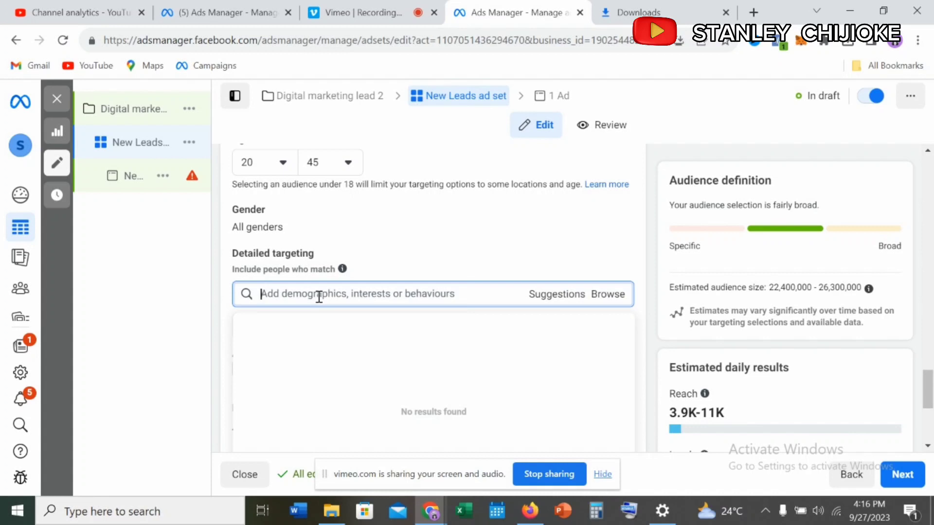
{"action": "type", "text": "so"}
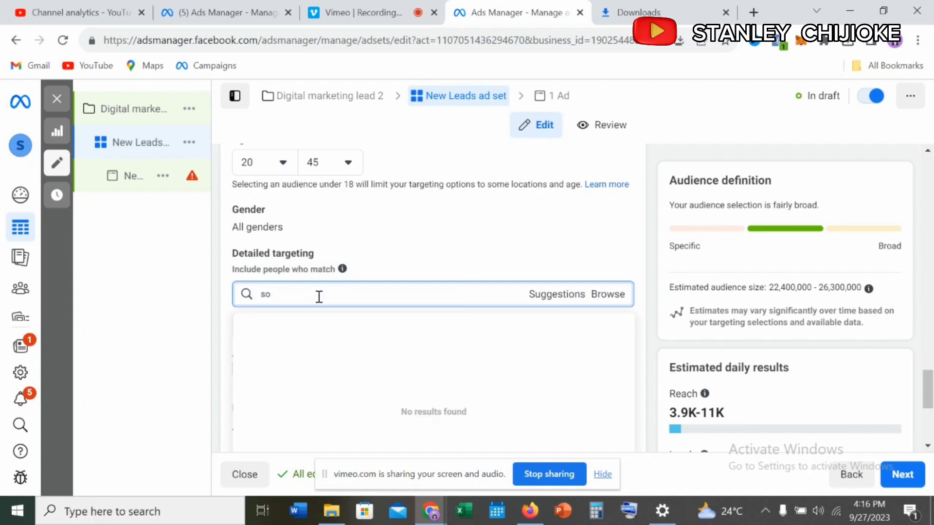
{"action": "type", "text": "cial media"}
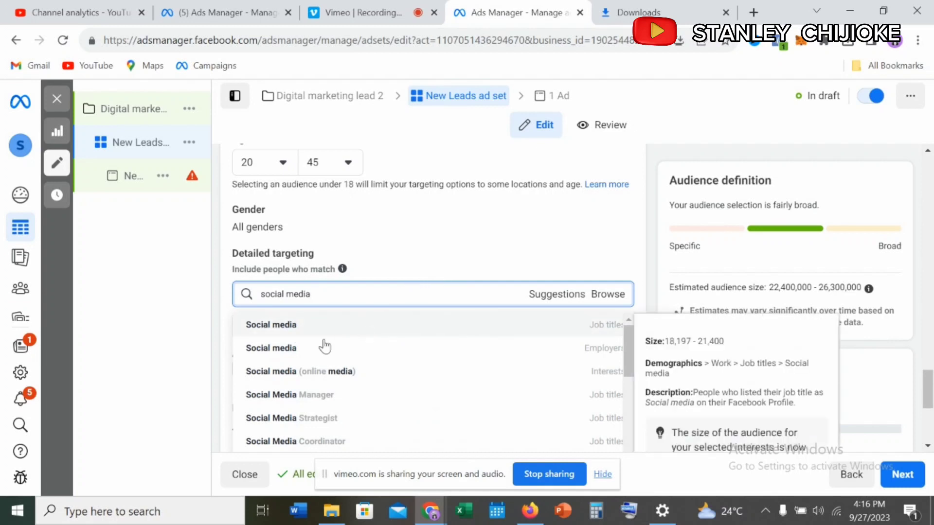
{"action": "left_click", "coordinate": [288, 373]}
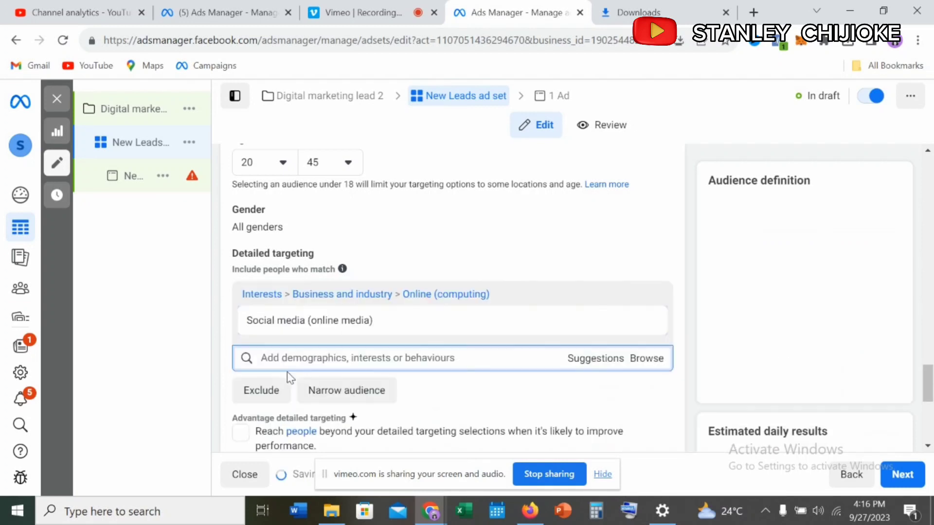
- Search detailed targeting for "marketing" and add the interest "Marketing (business and finance)"
{"action": "scroll", "coordinate": [924, 377], "scroll_direction": "down", "scroll_amount": 2}
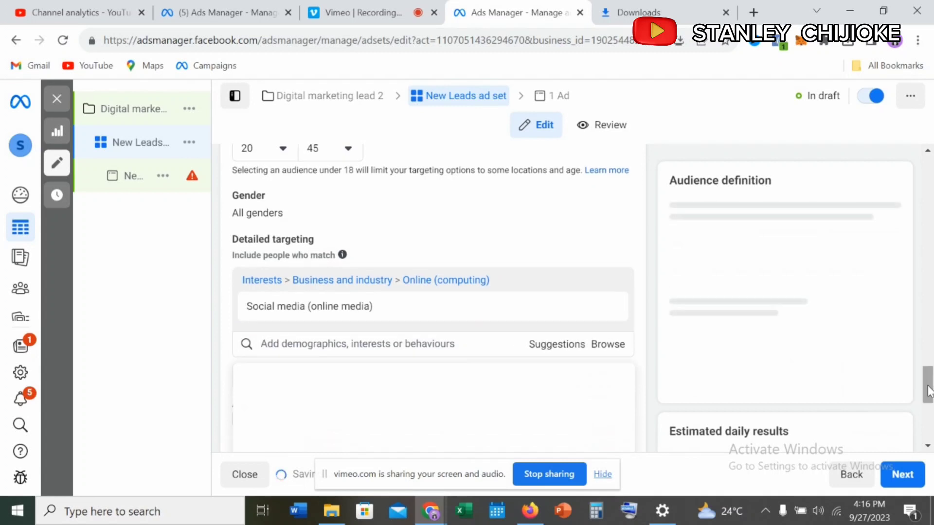
{"action": "left_click", "coordinate": [405, 274]}
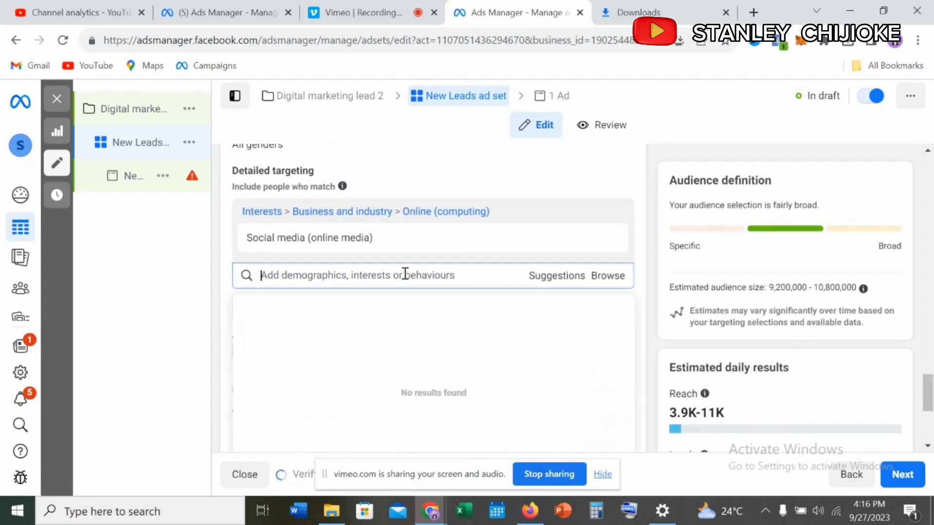
{"action": "type", "text": "mar"}
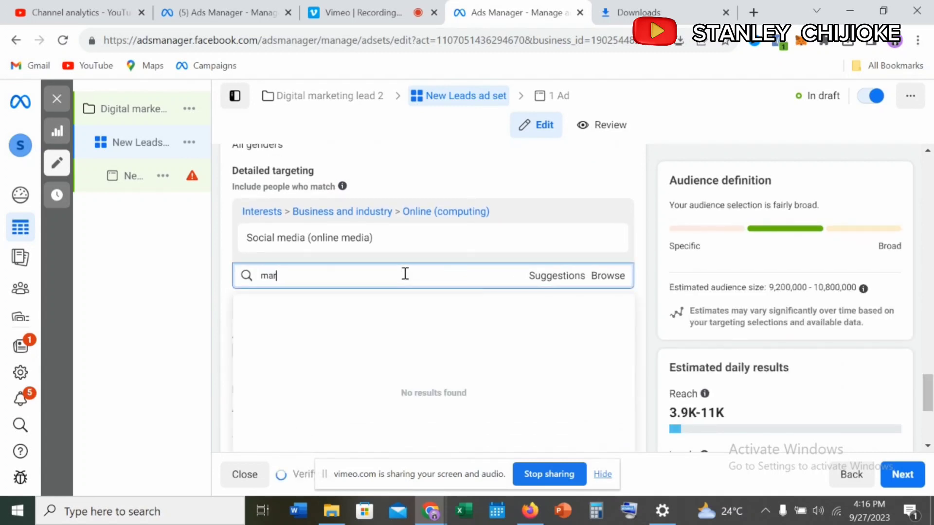
{"action": "type", "text": "ket"}
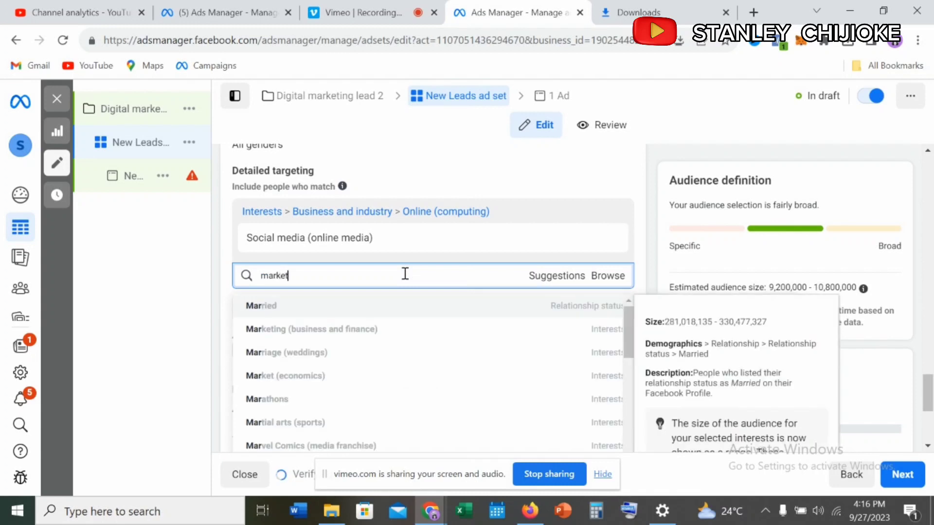
{"action": "type", "text": "ing"}
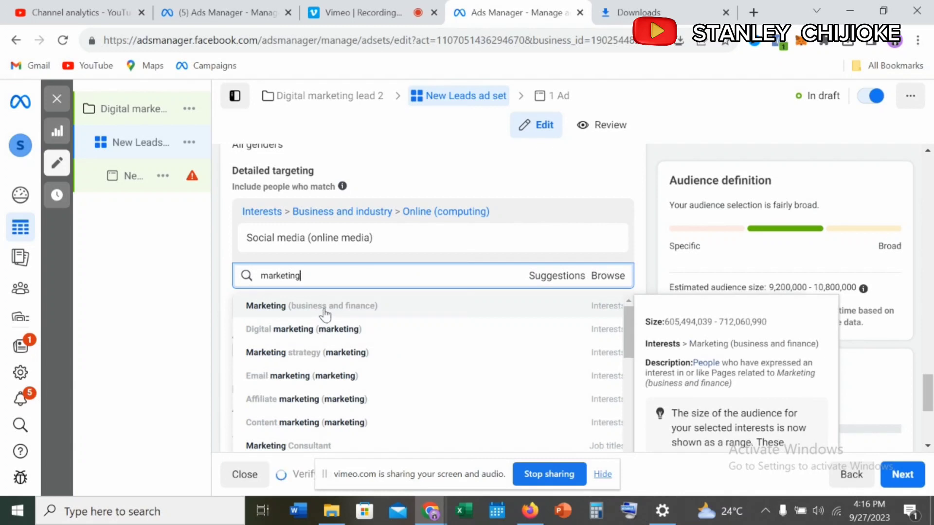
{"action": "left_click", "coordinate": [325, 306]}
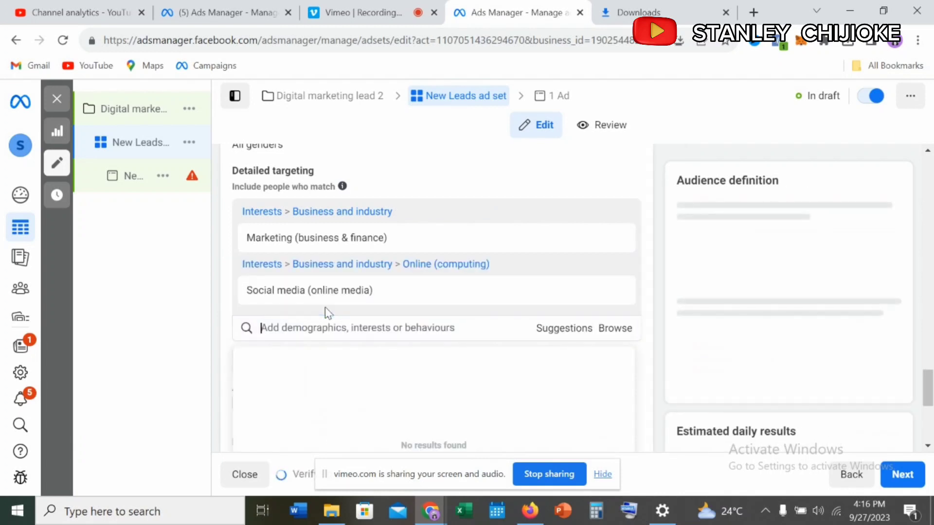
- Search detailed targeting for "entreprene" and add the interest "Entrepreneurship (business and finance)"
{"action": "left_click", "coordinate": [298, 331]}
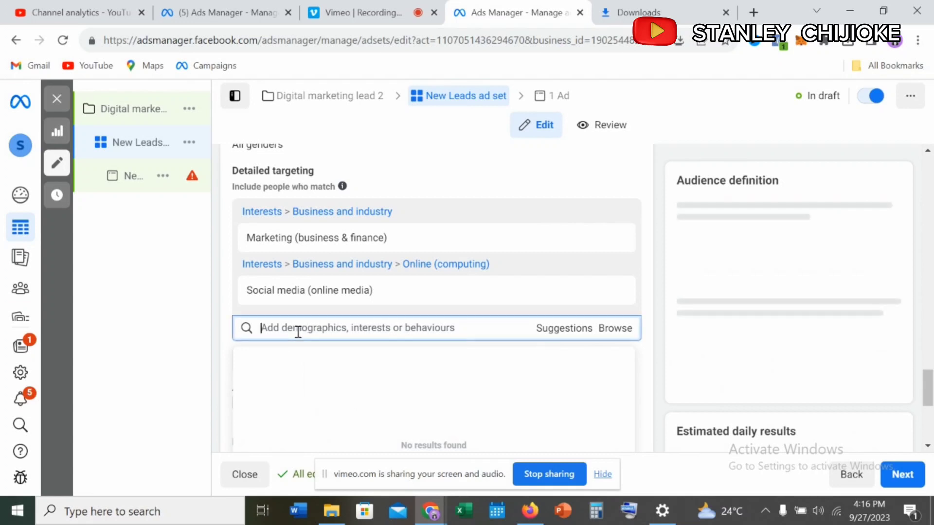
{"action": "type", "text": "entr"}
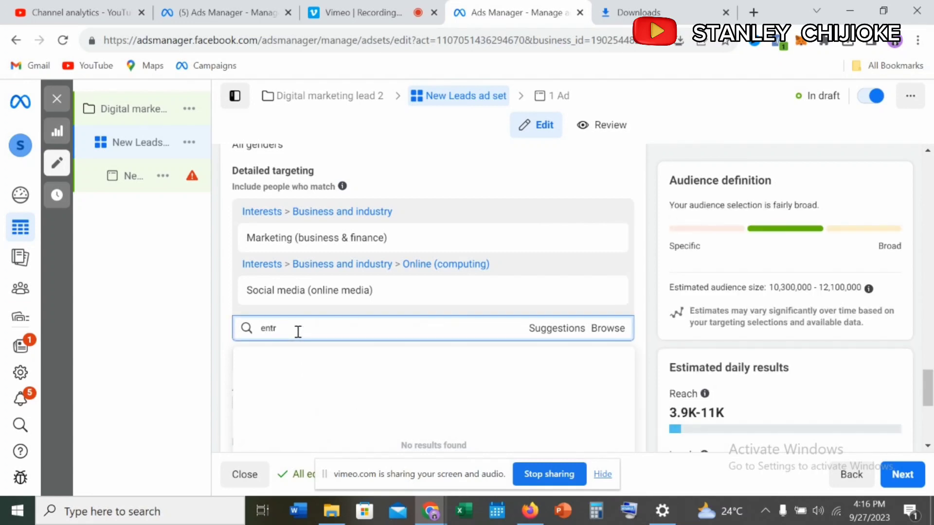
{"action": "type", "text": "eprene"}
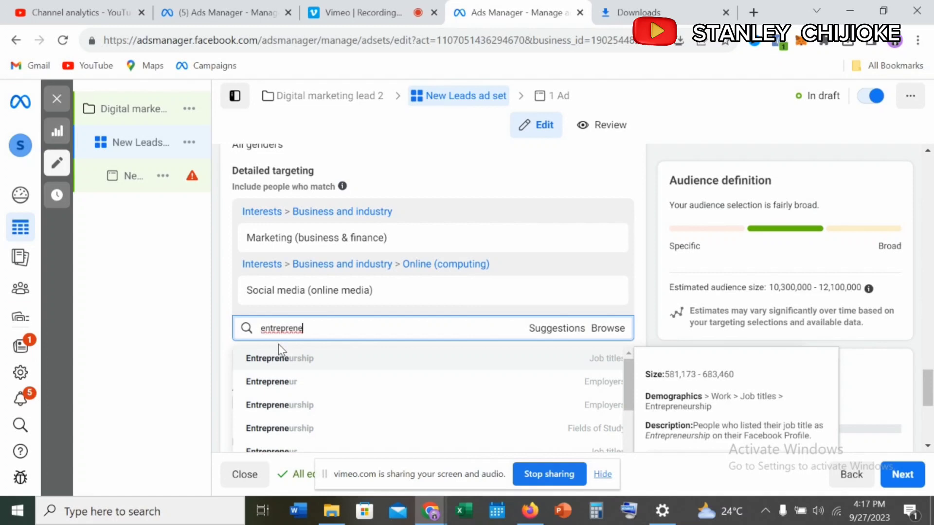
{"action": "left_click_drag", "start_coordinate": [626, 380], "coordinate": [630, 409]}
{"action": "mouse_move", "coordinate": [275, 416]}
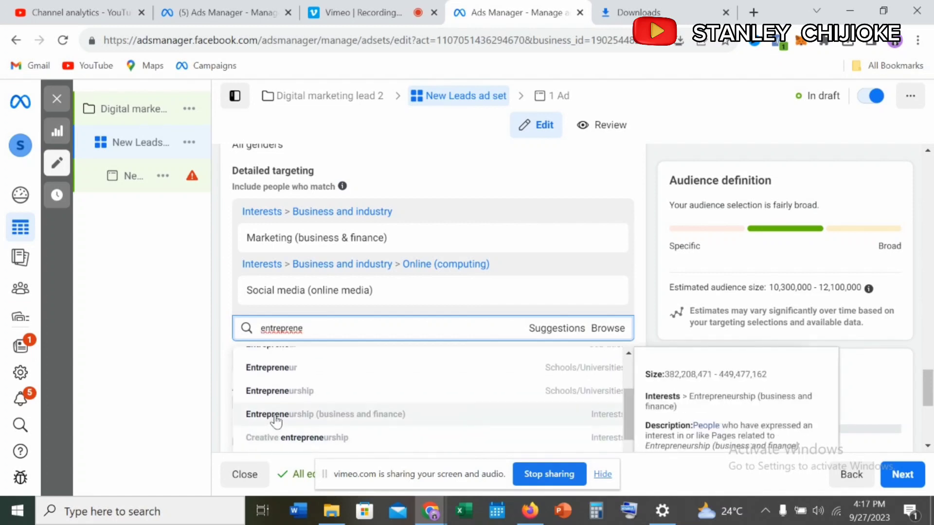
{"action": "left_click", "coordinate": [345, 422]}
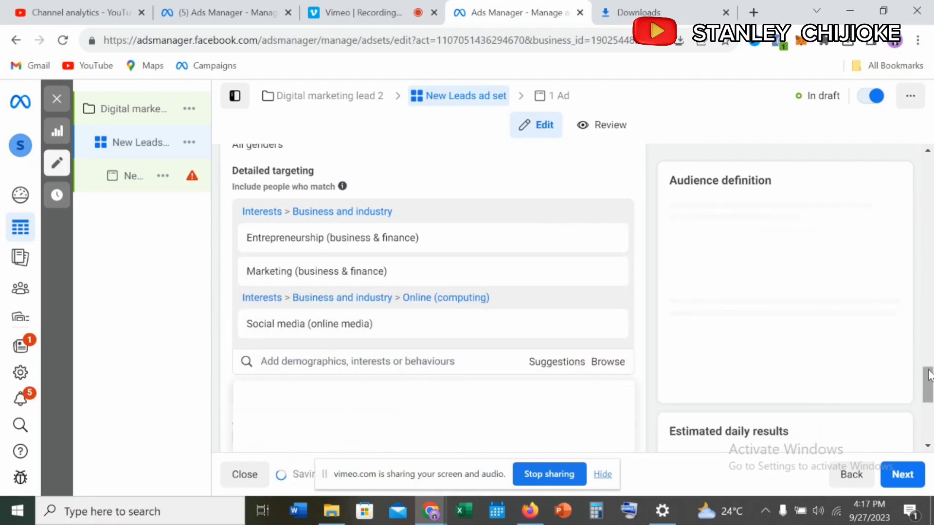
- Search detailed targeting for "online advert" and add the interest "Online advertising (marketing)"
{"action": "left_click_drag", "start_coordinate": [929, 374], "coordinate": [929, 392]}
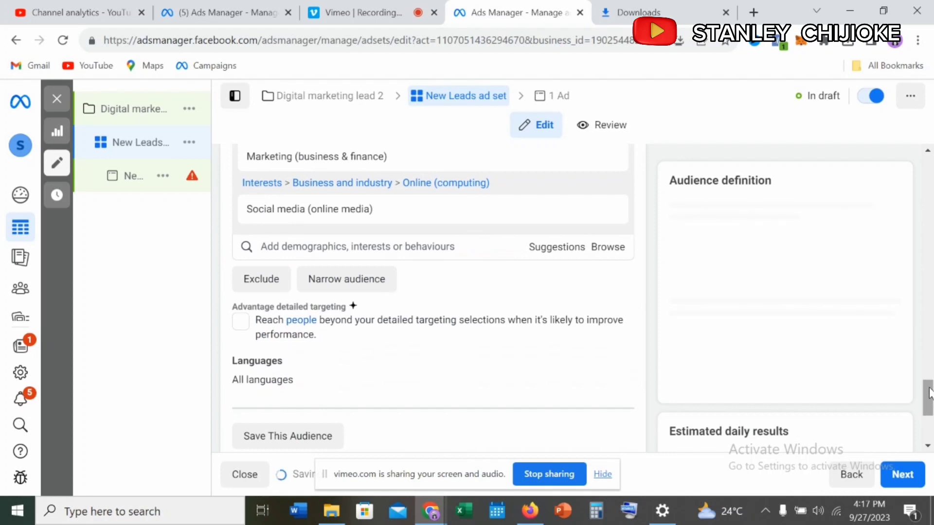
{"action": "left_click", "coordinate": [394, 247]}
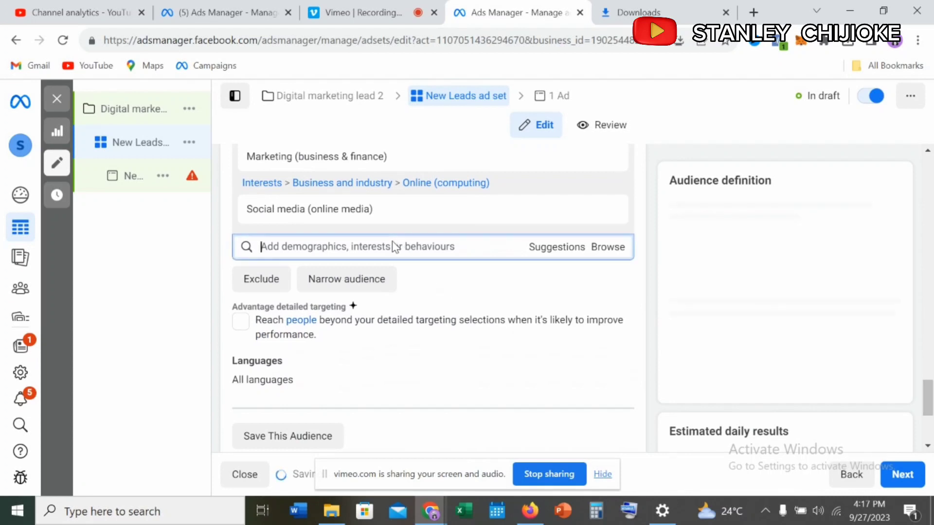
{"action": "type", "text": "onl"}
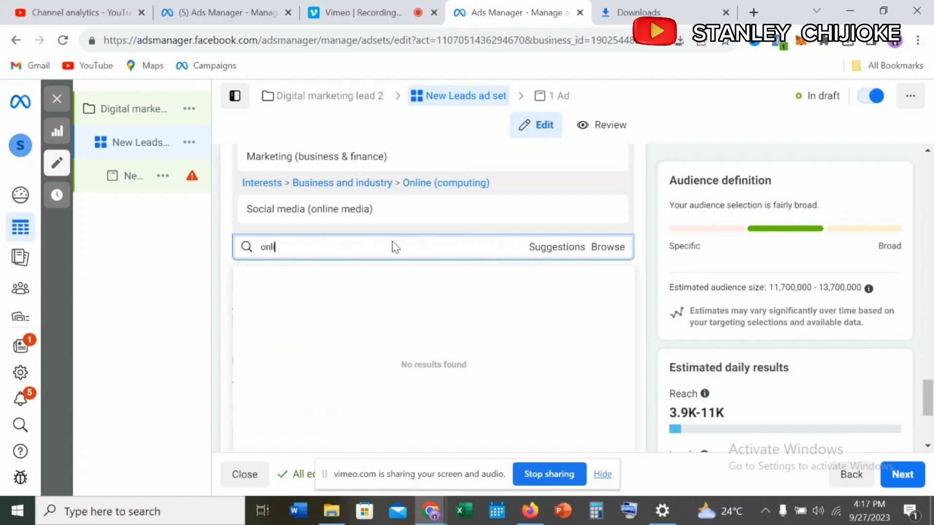
{"action": "type", "text": "ine adv"}
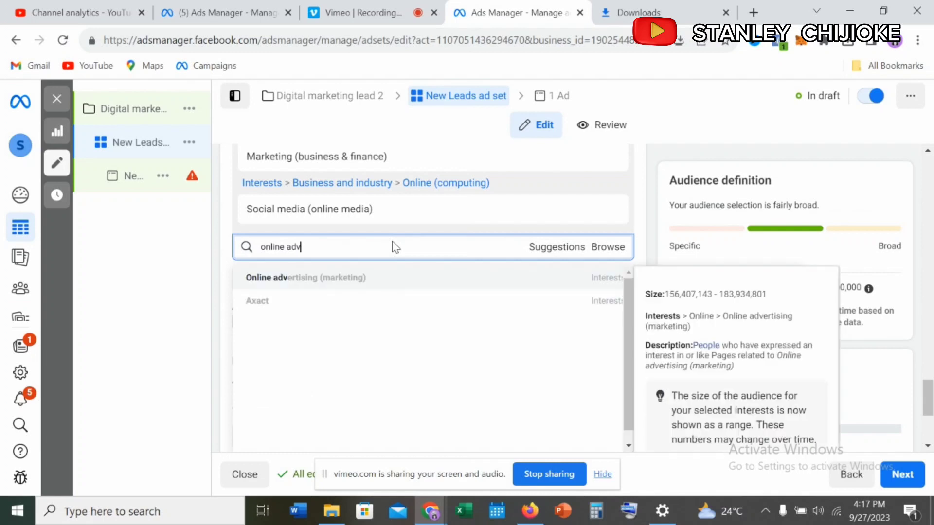
{"action": "type", "text": "ert"}
{"action": "left_click", "coordinate": [335, 279]}
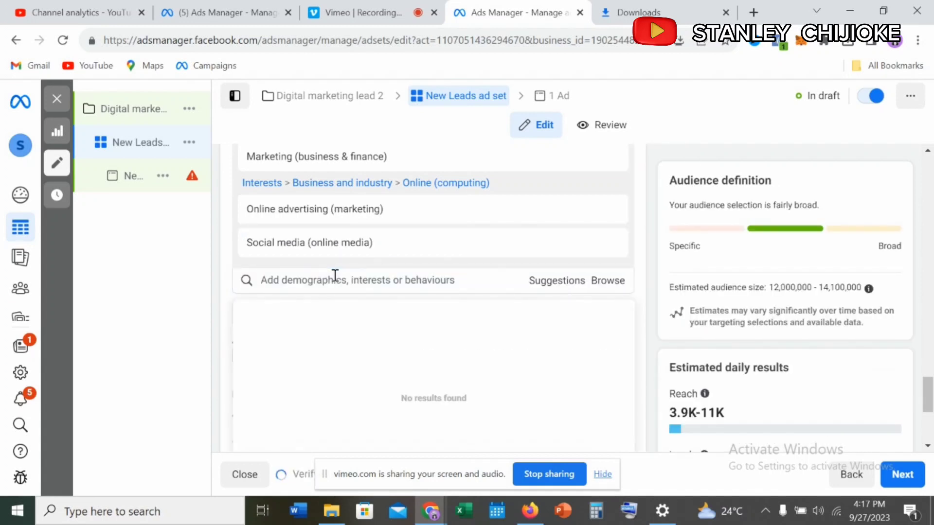
- Search detailed targeting for "digital marketing" and add the interest "Digital marketing (marketing)"
{"action": "type", "text": "d"}
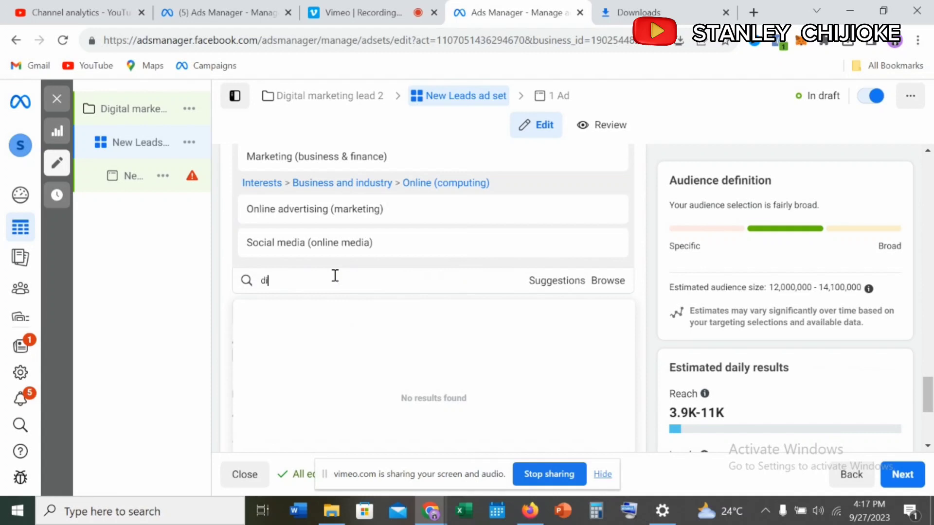
{"action": "type", "text": "igital marketing"}
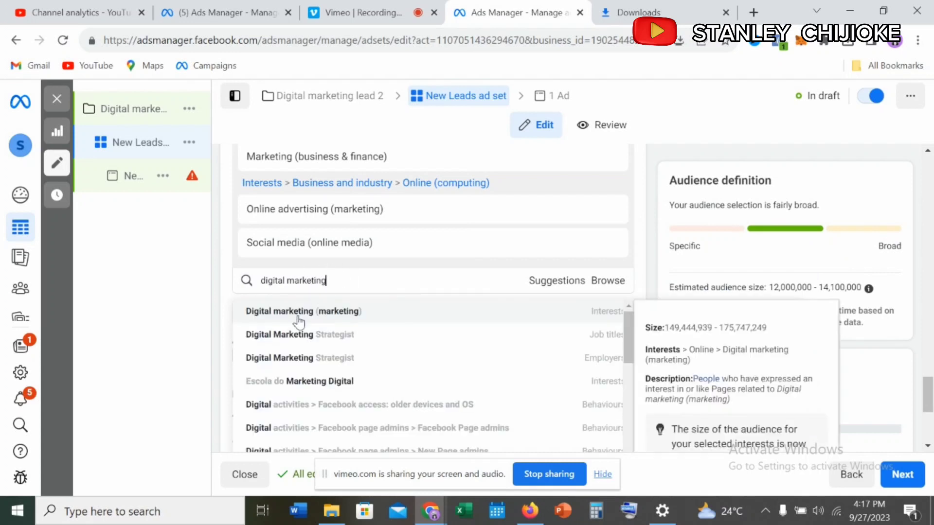
{"action": "left_click", "coordinate": [299, 312]}
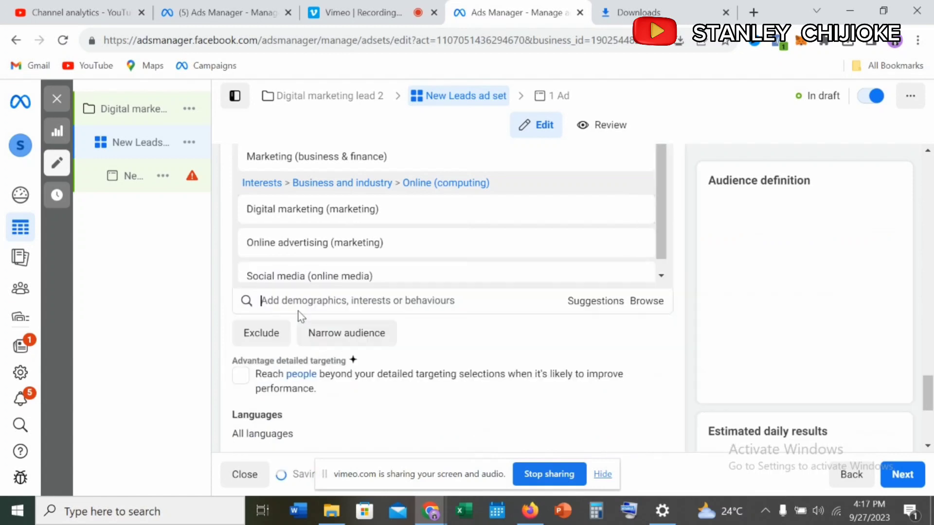
{"action": "scroll", "coordinate": [925, 395], "scroll_direction": "down", "scroll_amount": 2}
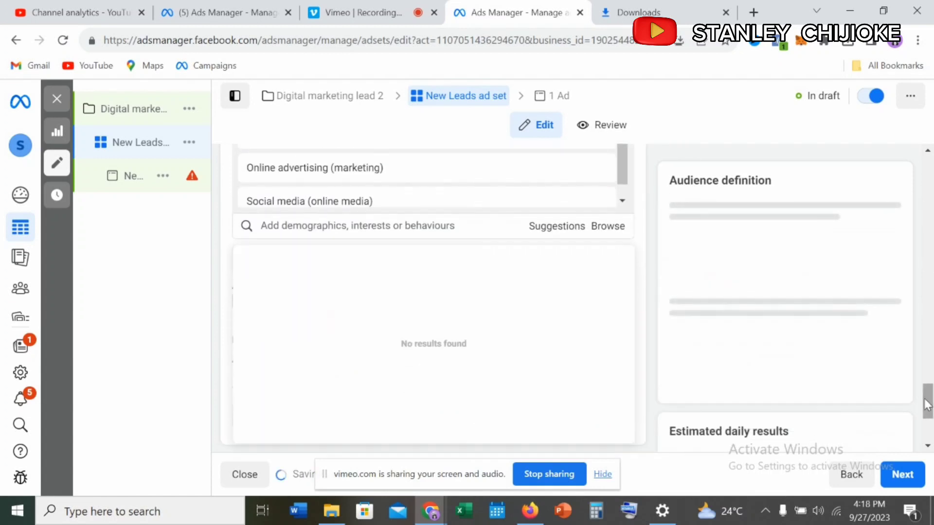
- Search detailed targeting for "udemy" and add the Udemy entry listed under Interests
{"action": "left_click", "coordinate": [317, 213]}
{"action": "type", "text": "udemy"}
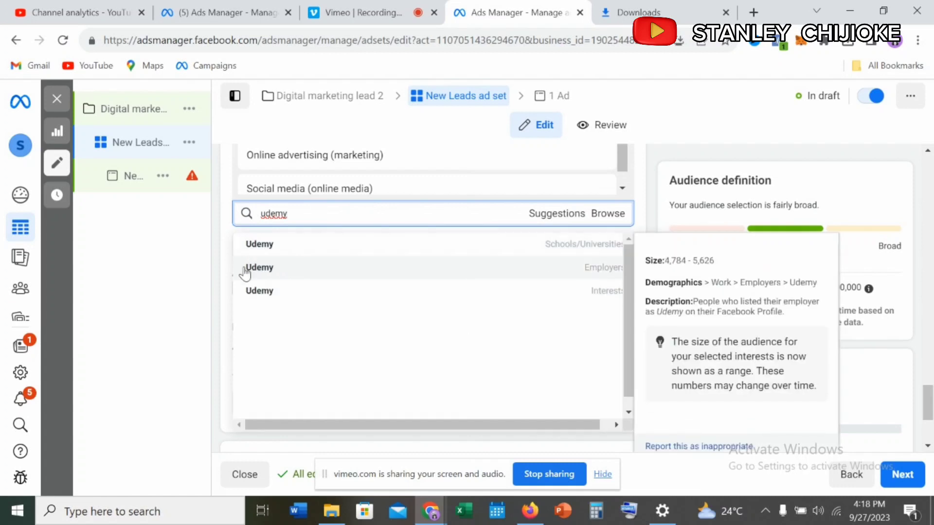
{"action": "left_click", "coordinate": [256, 292]}
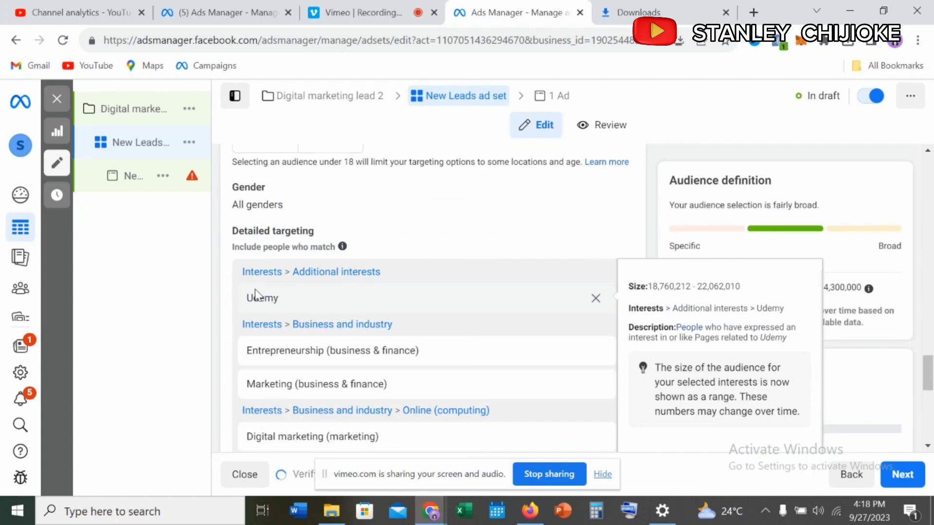
- Try to find "content marketing" in the detailed targeting search and clear the query
{"action": "scroll", "coordinate": [928, 384], "scroll_direction": "down", "scroll_amount": 4}
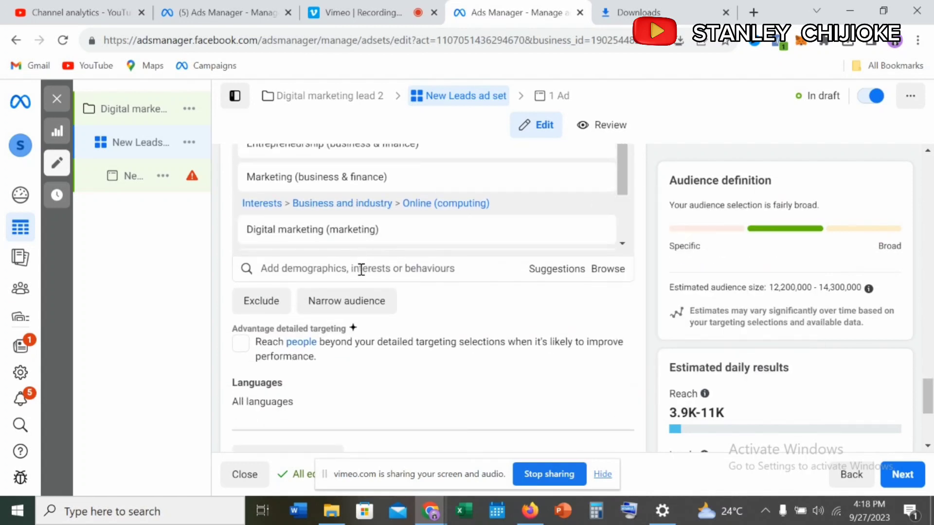
{"action": "left_click", "coordinate": [361, 269]}
{"action": "type", "text": "content"}
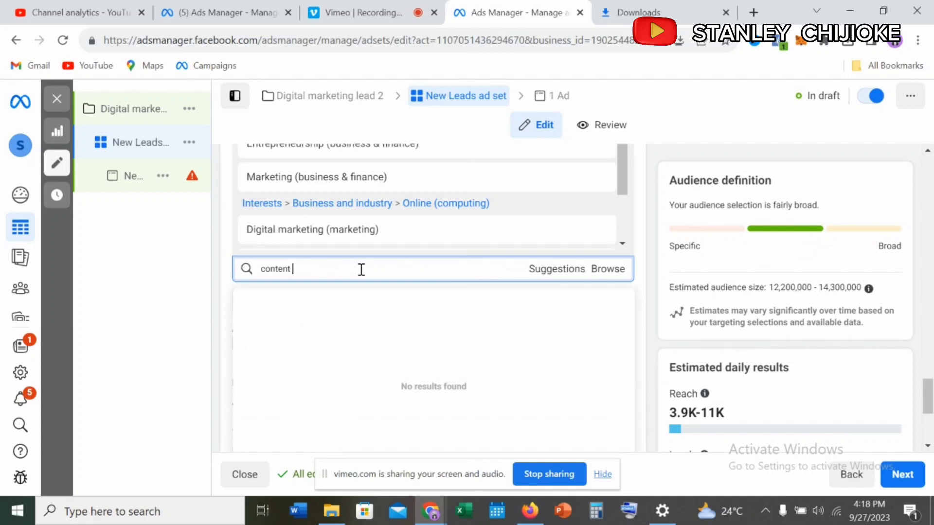
{"action": "type", "text": " marketin"}
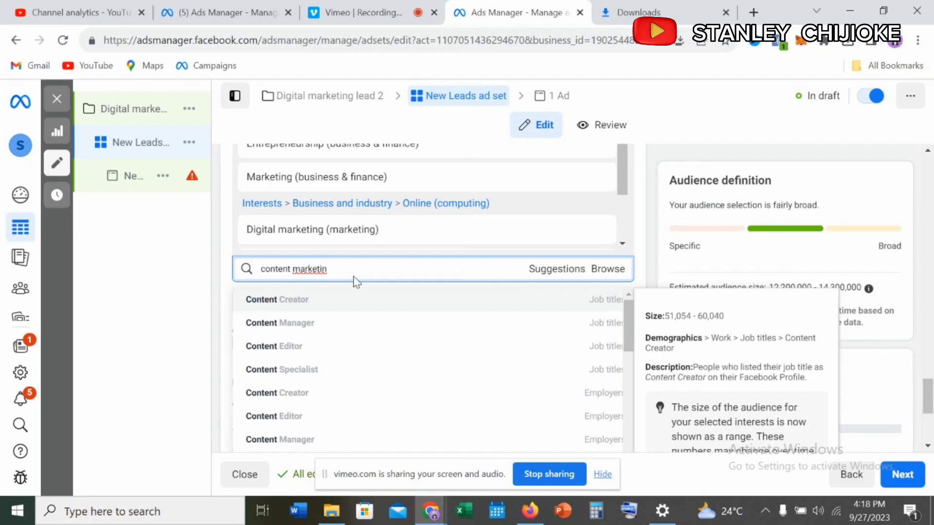
{"action": "type", "text": "g"}
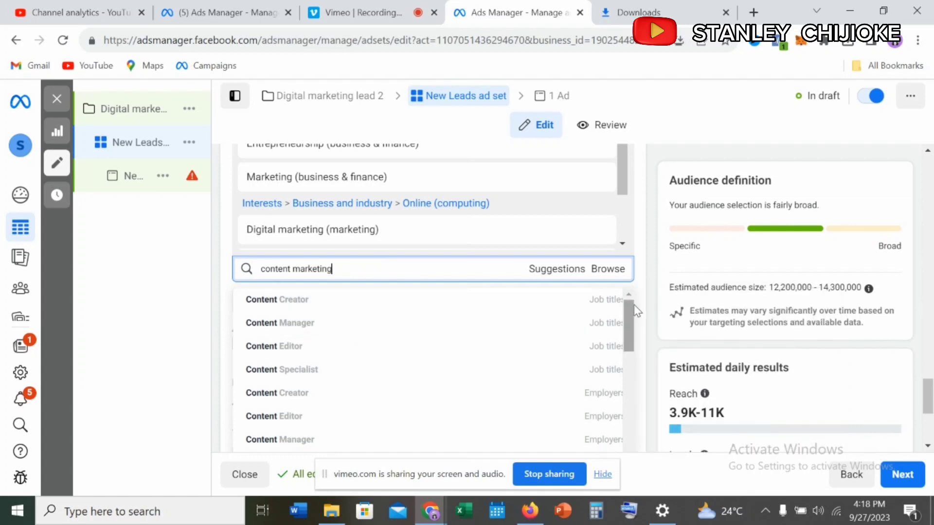
{"action": "left_click_drag", "start_coordinate": [630, 311], "coordinate": [642, 295]}
{"action": "mouse_move", "coordinate": [387, 236]}
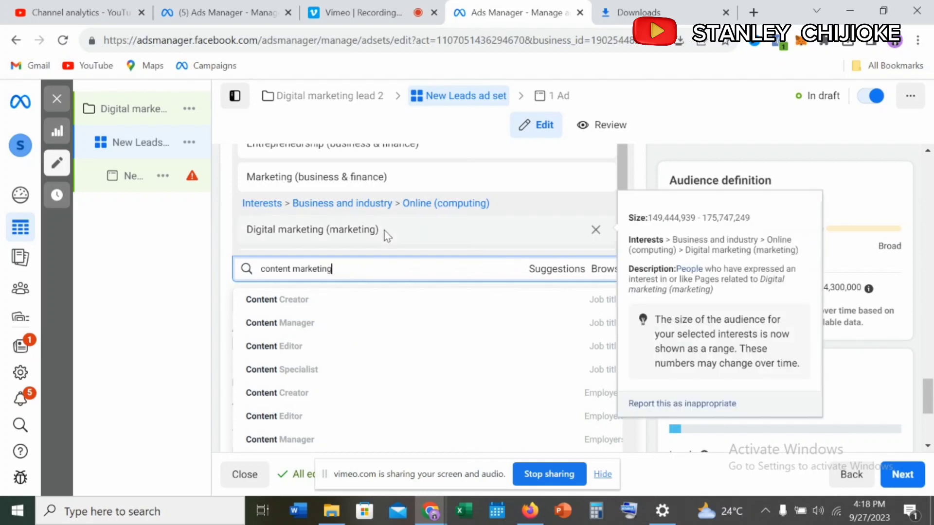
{"action": "key", "text": "BackSpace"}
{"action": "key", "text": "BackSpace"}
{"action": "key", "text": "BackSpace"}
{"action": "key", "text": "BackSpace"}
{"action": "key", "text": "BackSpace"}
{"action": "key", "text": "BackSpace"}
{"action": "key", "text": "BackSpace"}
{"action": "key", "text": "BackSpace"}
{"action": "key", "text": "BackSpace"}
{"action": "key", "text": "BackSpace"}
{"action": "key", "text": "BackSpace"}
{"action": "key", "text": "BackSpace"}
{"action": "key", "text": "BackSpace"}
{"action": "key", "text": "BackSpace"}
{"action": "key", "text": "BackSpace"}
{"action": "key", "text": "BackSpace"}
{"action": "key", "text": "BackSpace"}
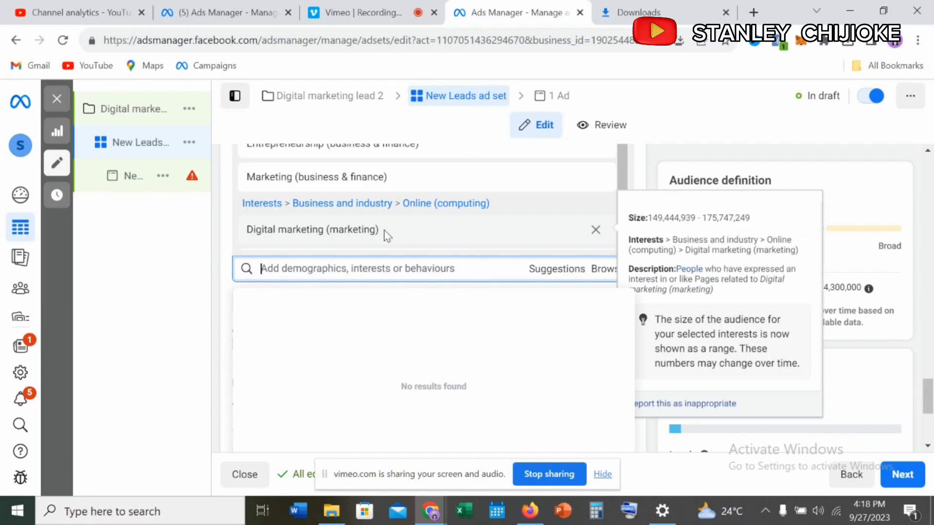
- Search detailed targeting for "udacity" and for "coursera", adding the Interests entry of each
{"action": "type", "text": "udacity"}
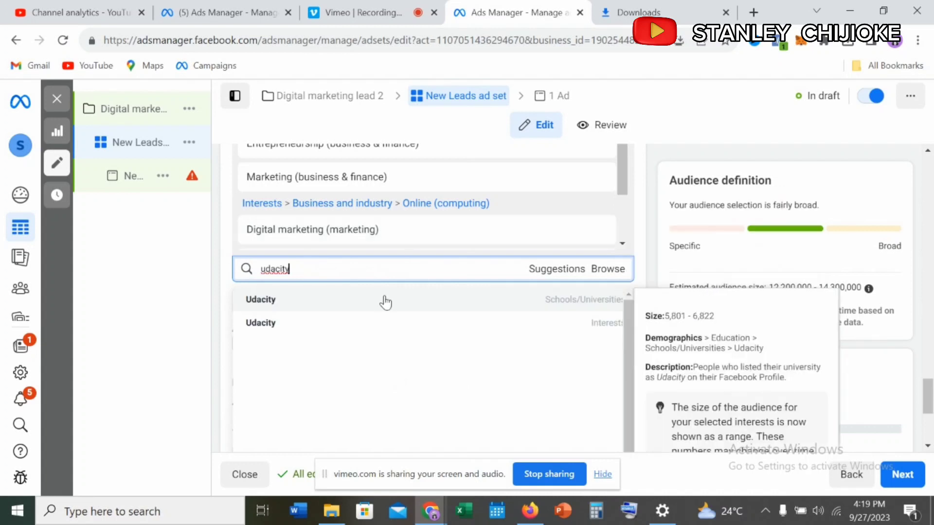
{"action": "left_click", "coordinate": [316, 330]}
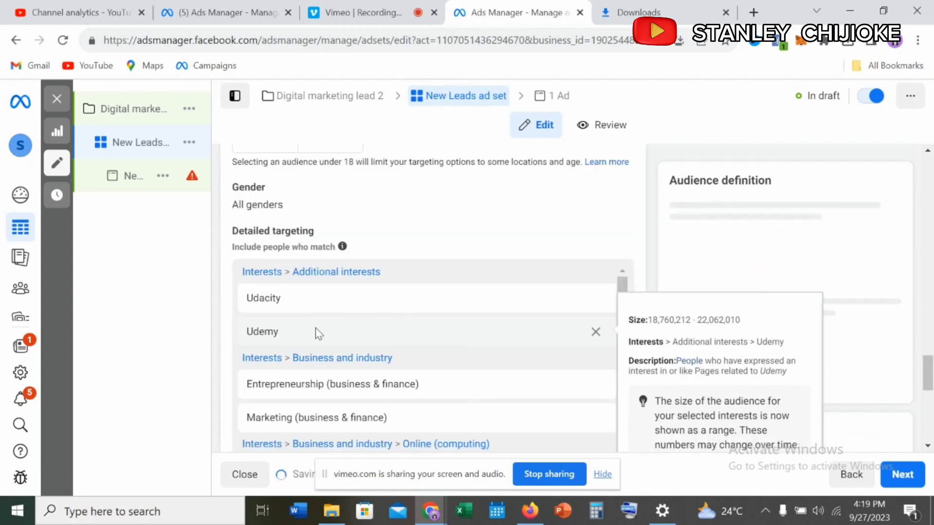
{"action": "scroll", "coordinate": [423, 375], "scroll_direction": "down", "scroll_amount": 3}
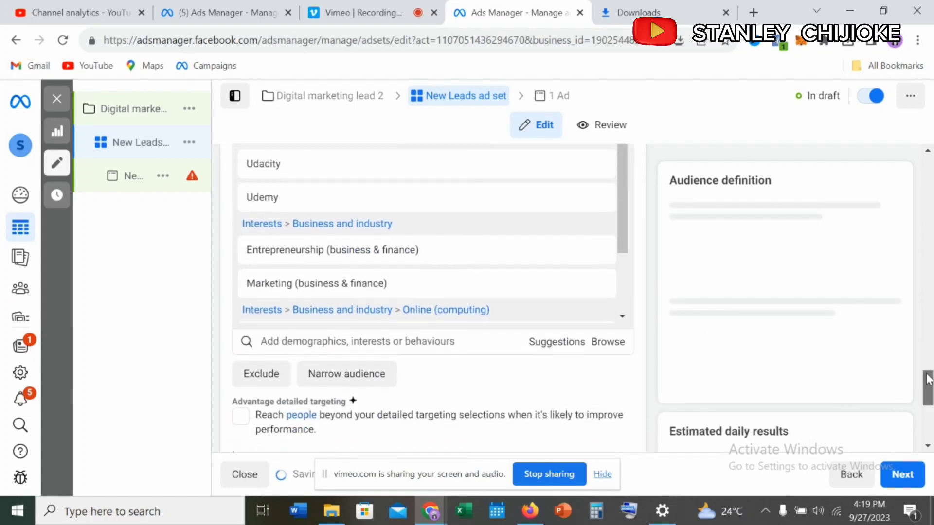
{"action": "left_click", "coordinate": [411, 332]}
{"action": "type", "text": "cou"}
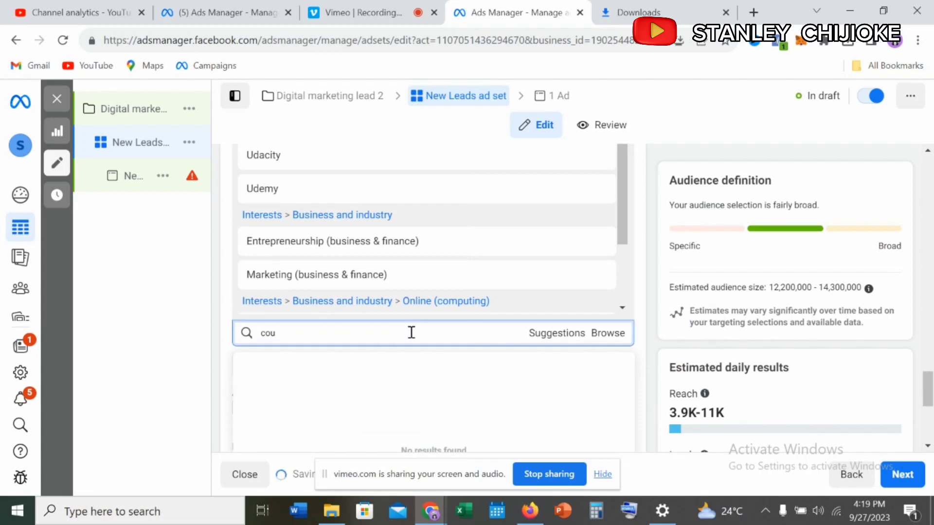
{"action": "type", "text": "rsera"}
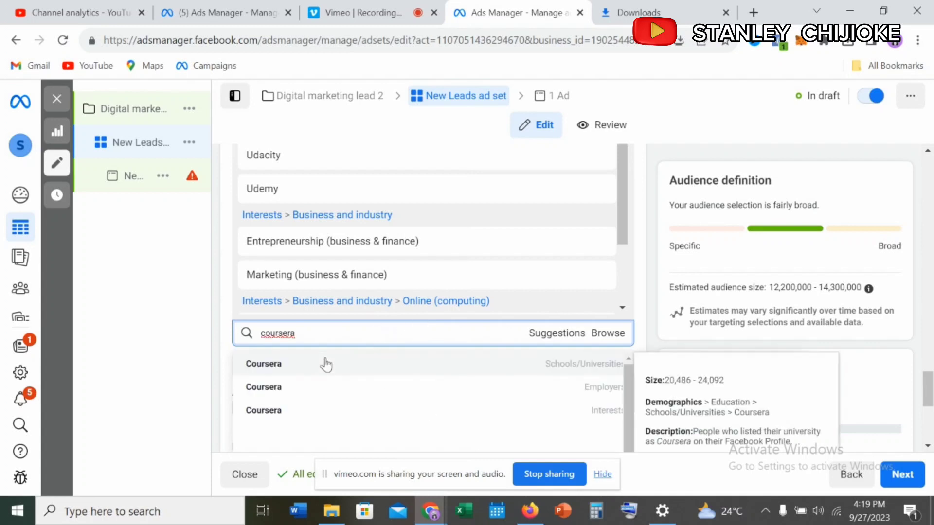
{"action": "left_click", "coordinate": [287, 411]}
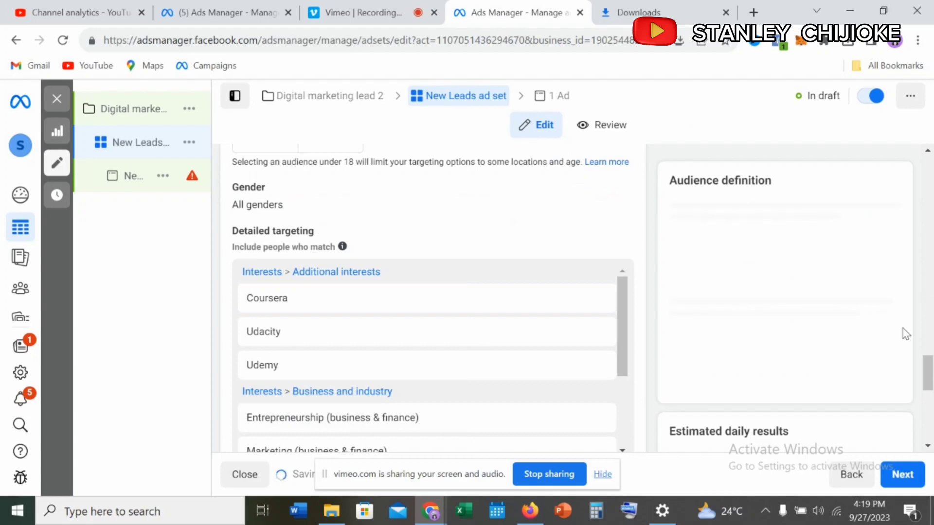
- Review the remaining ad set settings, keep Advantage+ placements, and continue to the ad level
{"action": "scroll", "coordinate": [930, 372], "scroll_direction": "down", "scroll_amount": 1}
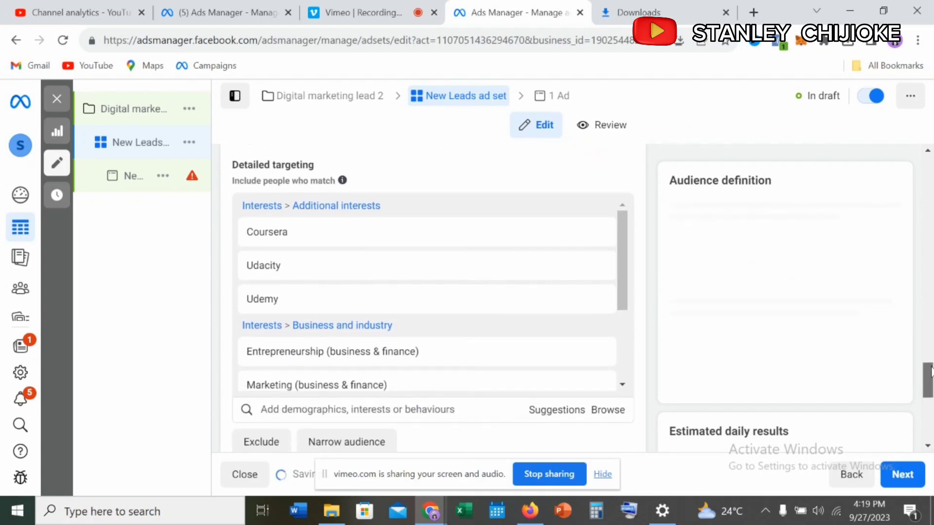
{"action": "scroll", "coordinate": [929, 372], "scroll_direction": "down", "scroll_amount": 2}
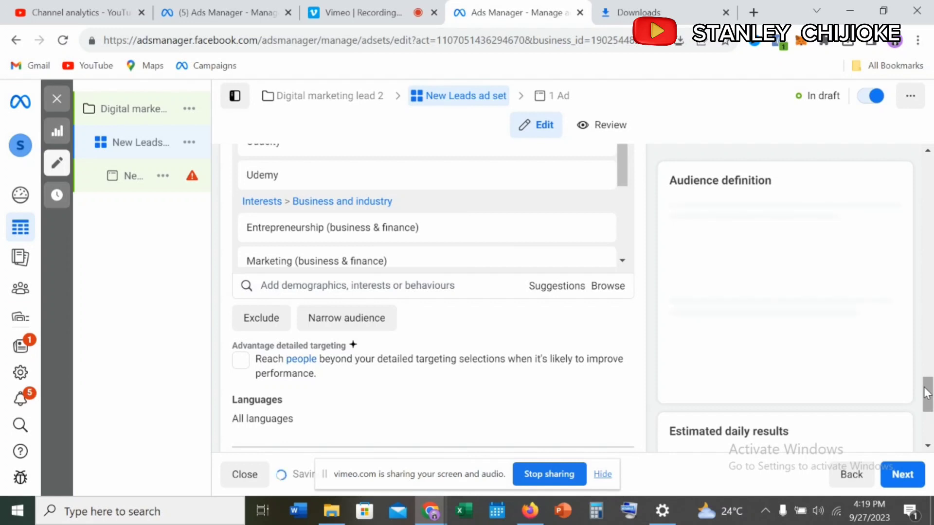
{"action": "left_click_drag", "start_coordinate": [926, 394], "coordinate": [927, 405]}
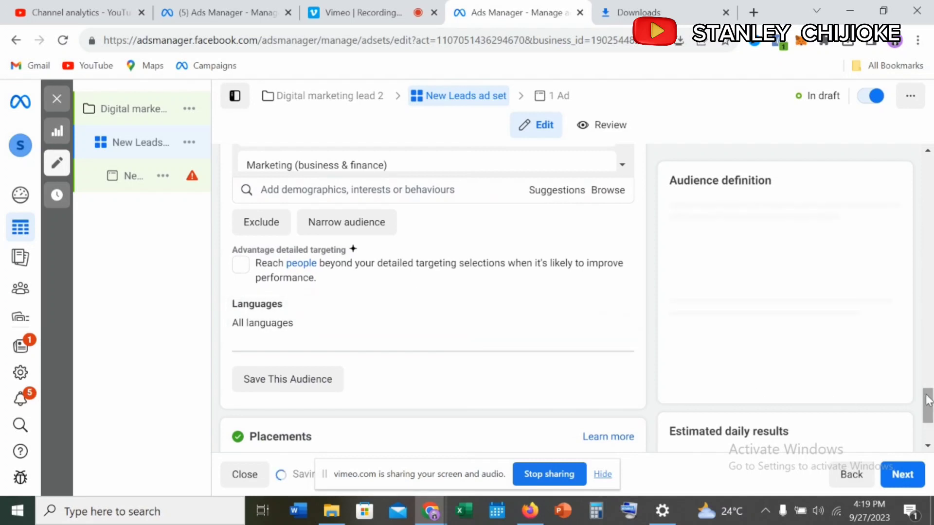
{"action": "left_click_drag", "start_coordinate": [927, 400], "coordinate": [927, 419]}
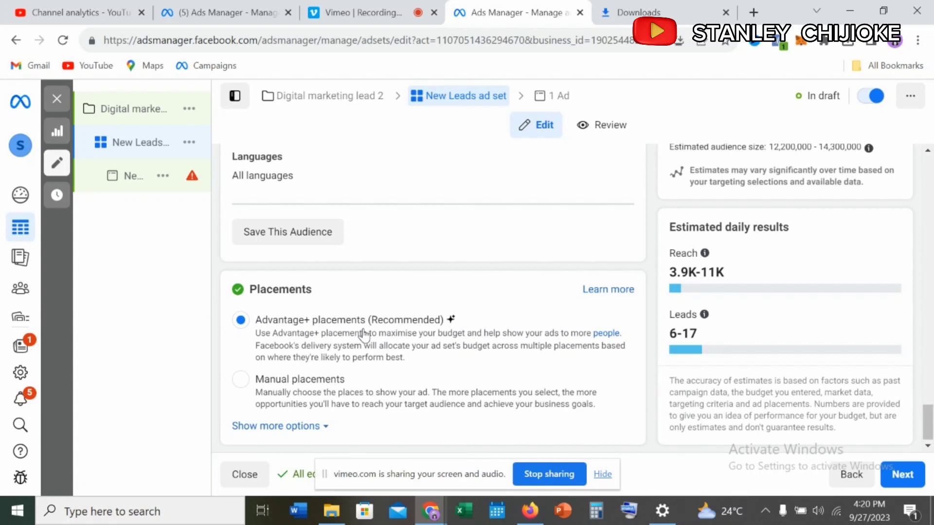
{"action": "left_click_drag", "start_coordinate": [930, 424], "coordinate": [931, 424]}
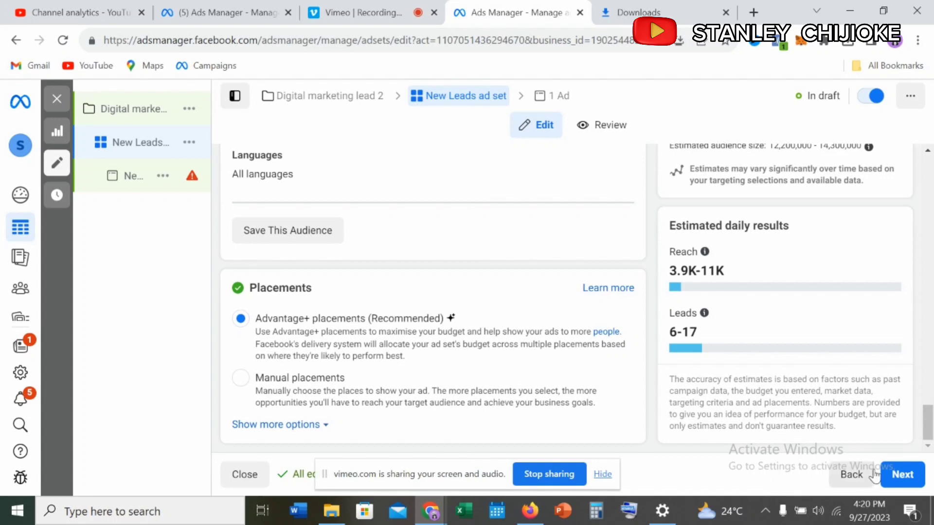
{"action": "left_click", "coordinate": [901, 474]}
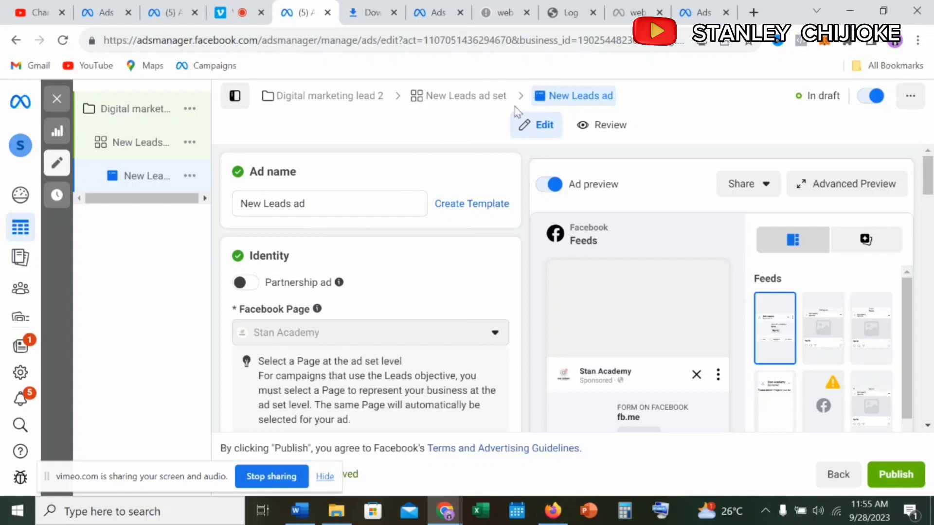
- Add the 1080 × 1080 "Digital Marketing" image from the account images as ad media, accepting the suggested crops and optimisation settings
{"action": "left_click_drag", "start_coordinate": [930, 174], "coordinate": [925, 263]}
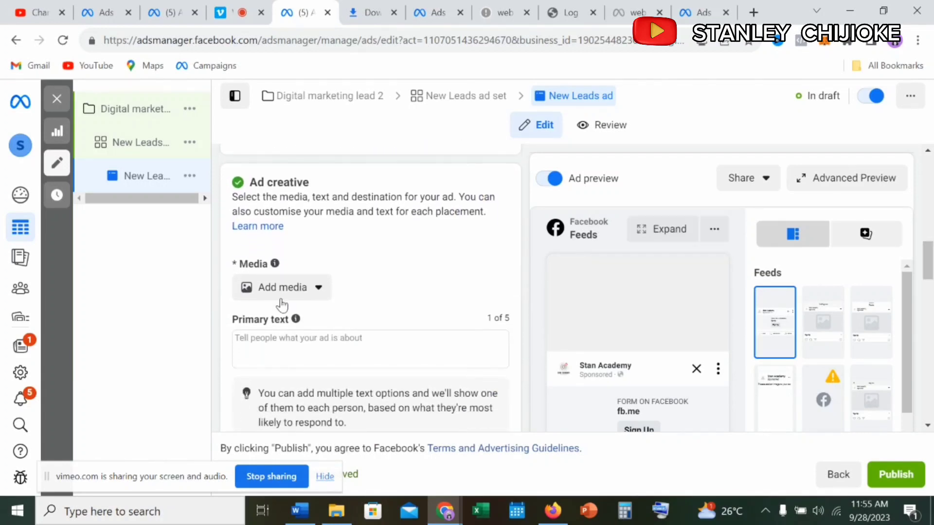
{"action": "left_click", "coordinate": [318, 292]}
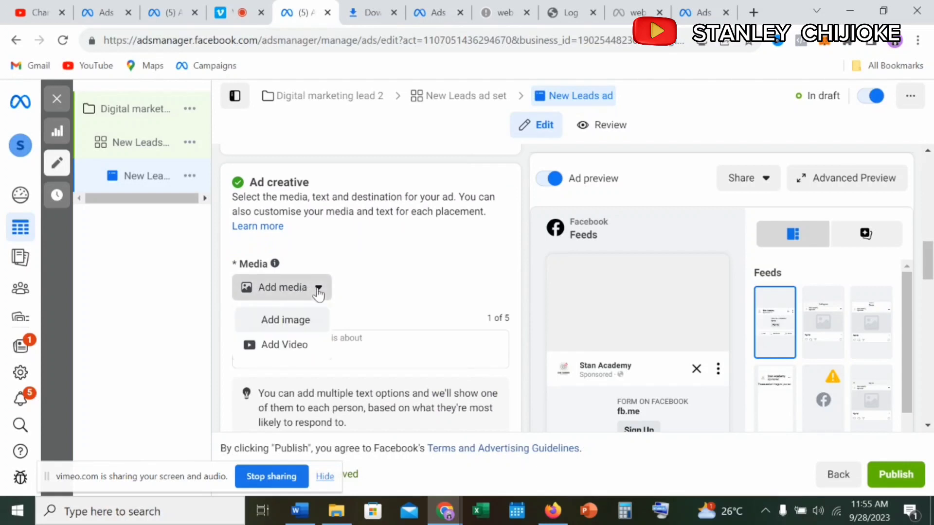
{"action": "left_click", "coordinate": [293, 332]}
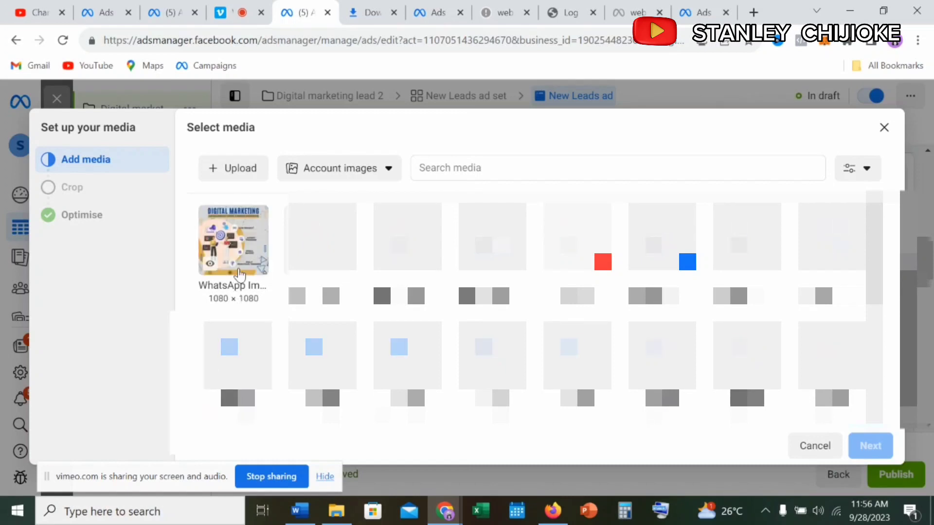
{"action": "left_click", "coordinate": [234, 263]}
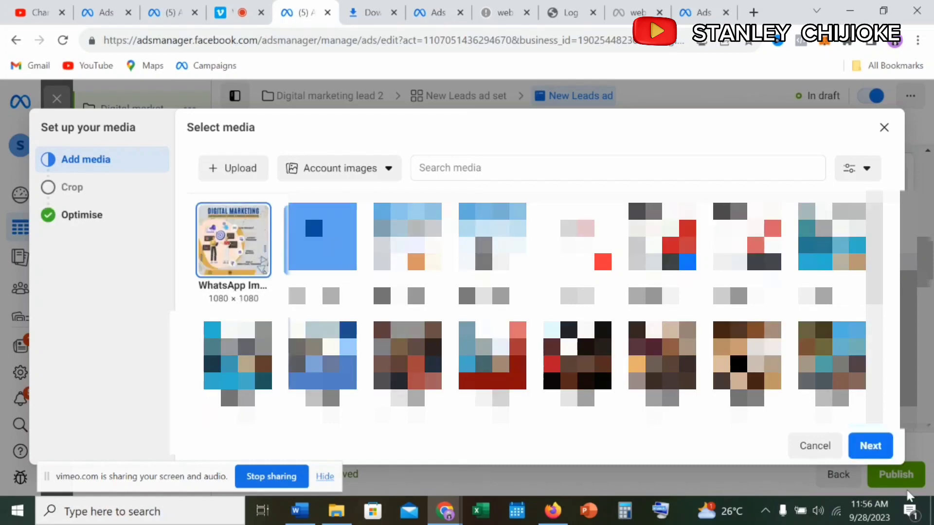
{"action": "left_click", "coordinate": [864, 454]}
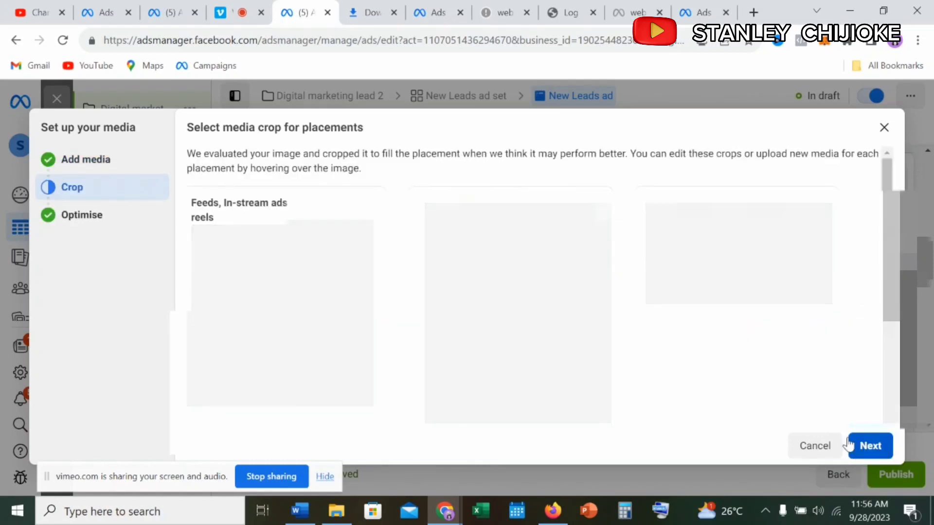
{"action": "left_click", "coordinate": [865, 453]}
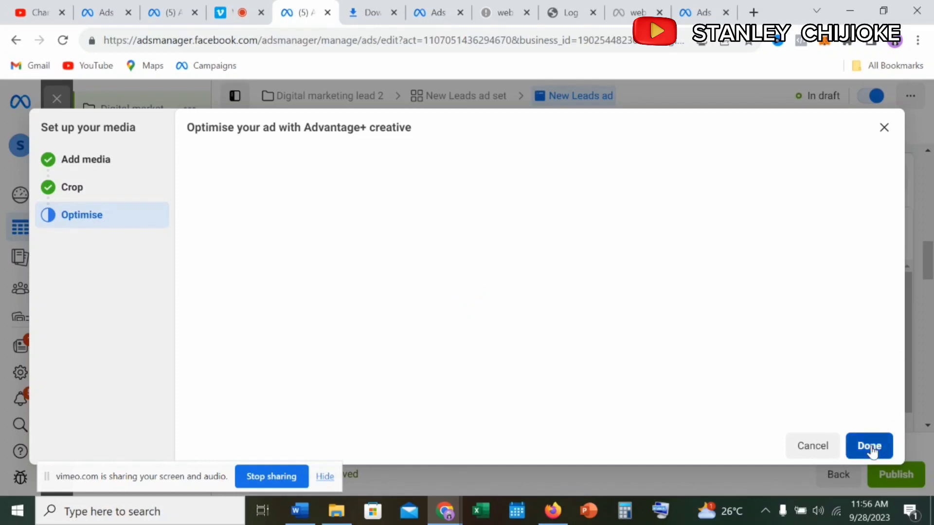
{"action": "left_click", "coordinate": [870, 448]}
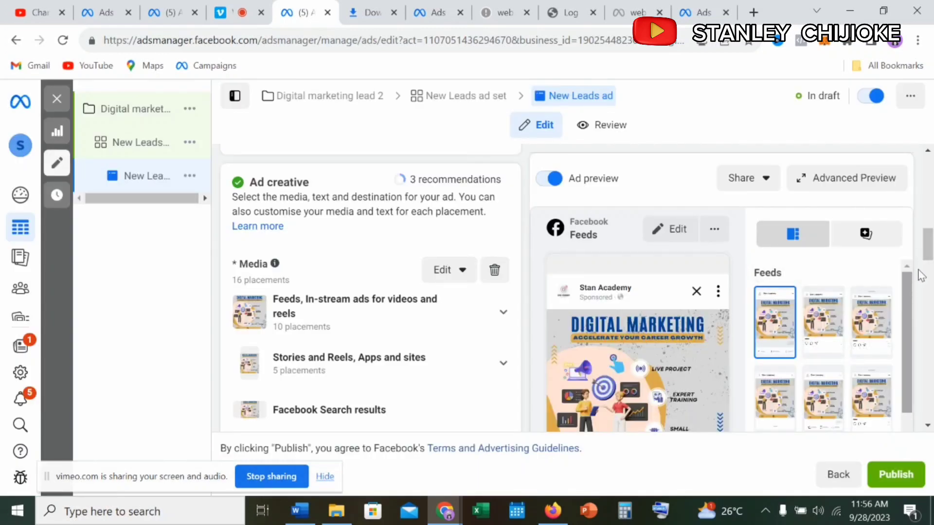
- Switch to the Word document, copy the two-paragraph ad text after "Copy :", and return to the ad's primary text in Ads Manager
{"action": "left_click_drag", "start_coordinate": [928, 245], "coordinate": [928, 301]}
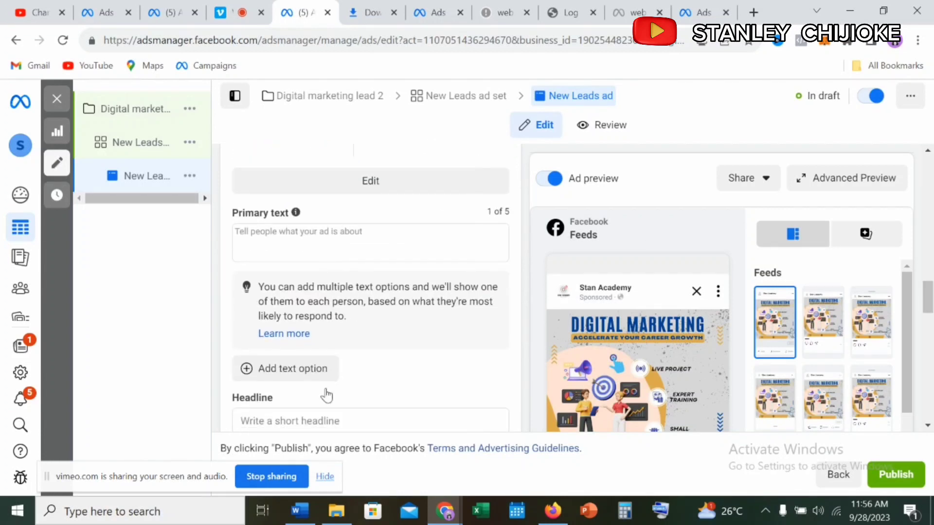
{"action": "left_click", "coordinate": [301, 521]}
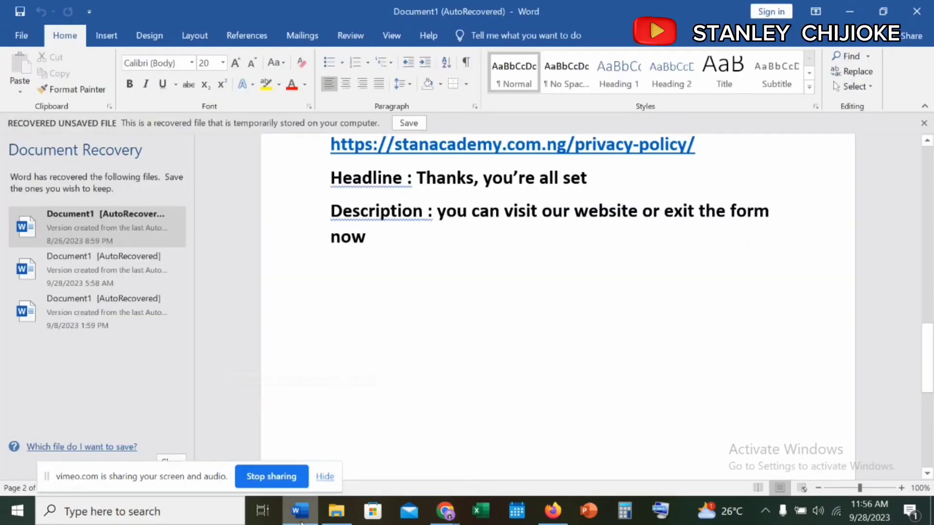
{"action": "left_click_drag", "start_coordinate": [926, 360], "coordinate": [929, 122]}
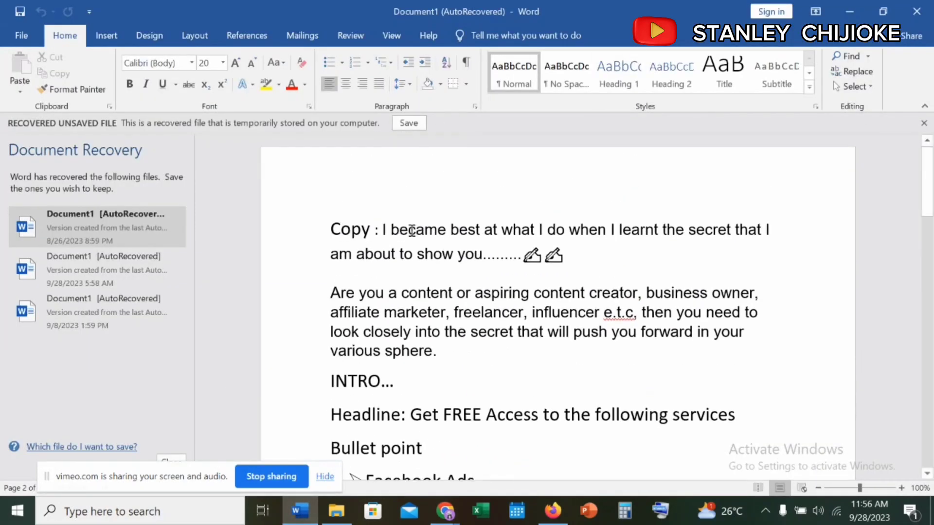
{"action": "left_click_drag", "start_coordinate": [380, 230], "coordinate": [442, 363]}
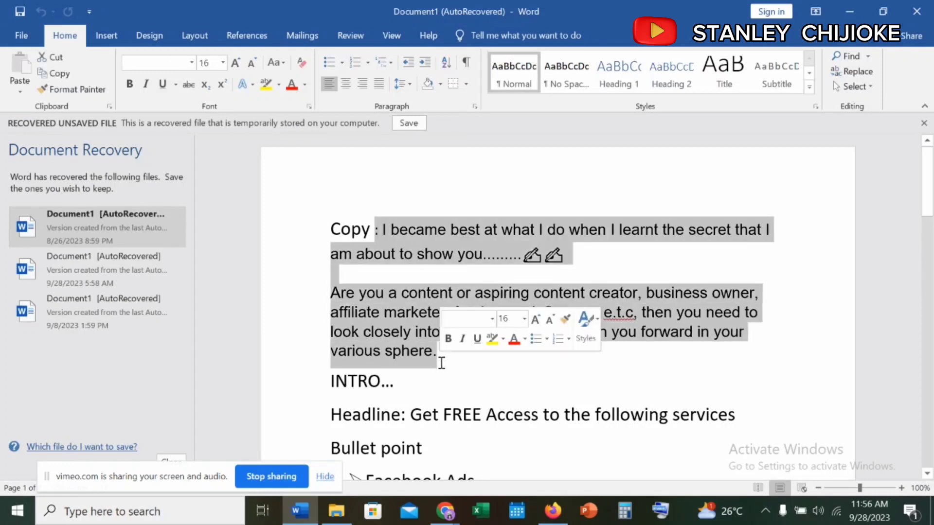
{"action": "right_click", "coordinate": [413, 347]}
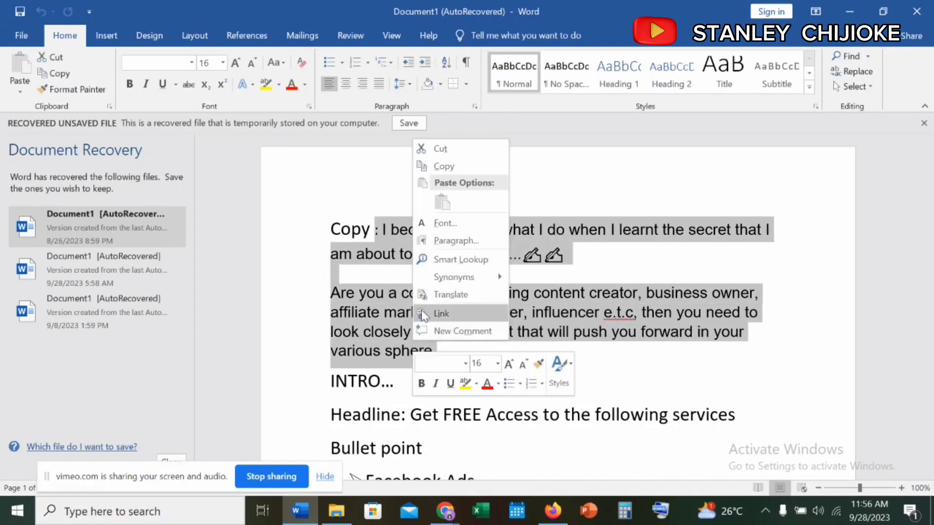
{"action": "left_click", "coordinate": [436, 168]}
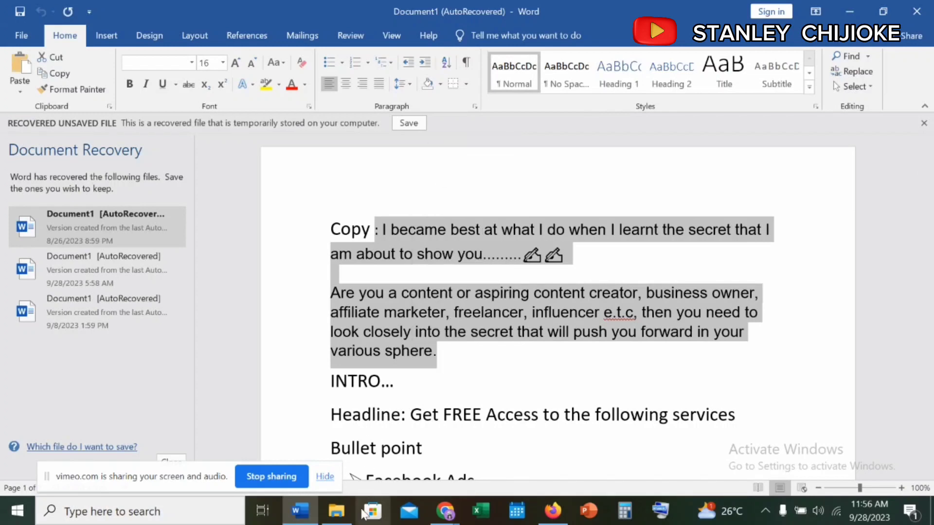
{"action": "mouse_move", "coordinate": [440, 513]}
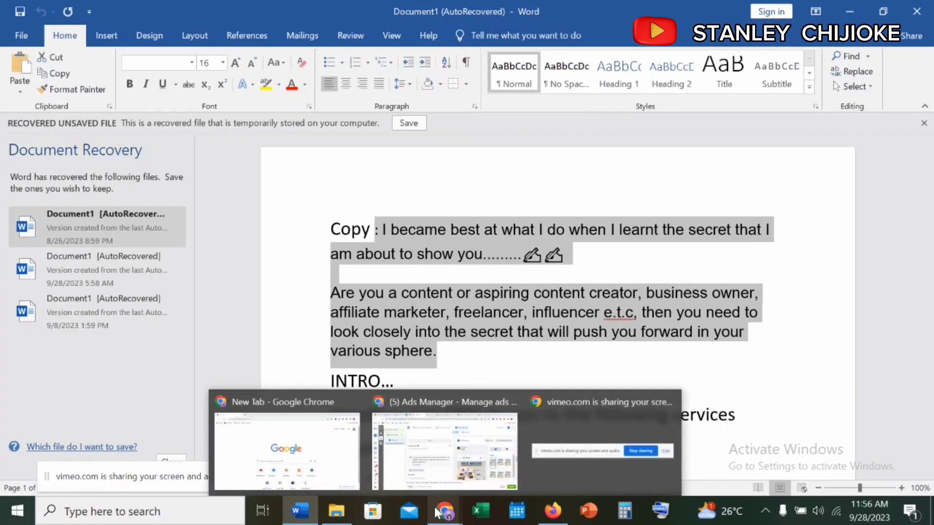
{"action": "left_click", "coordinate": [421, 469]}
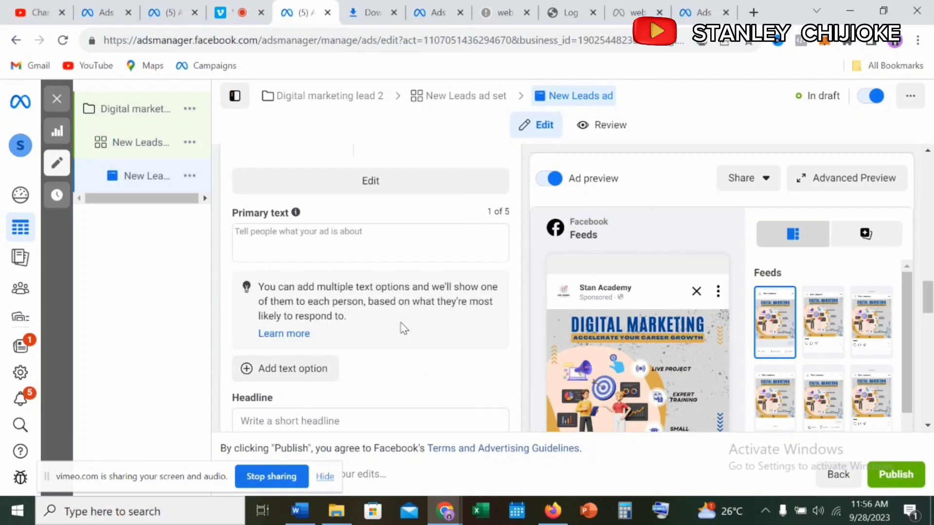
- Paste the copied ad text into the ad's primary text and remove the colon and space at its start
{"action": "left_click", "coordinate": [330, 241]}
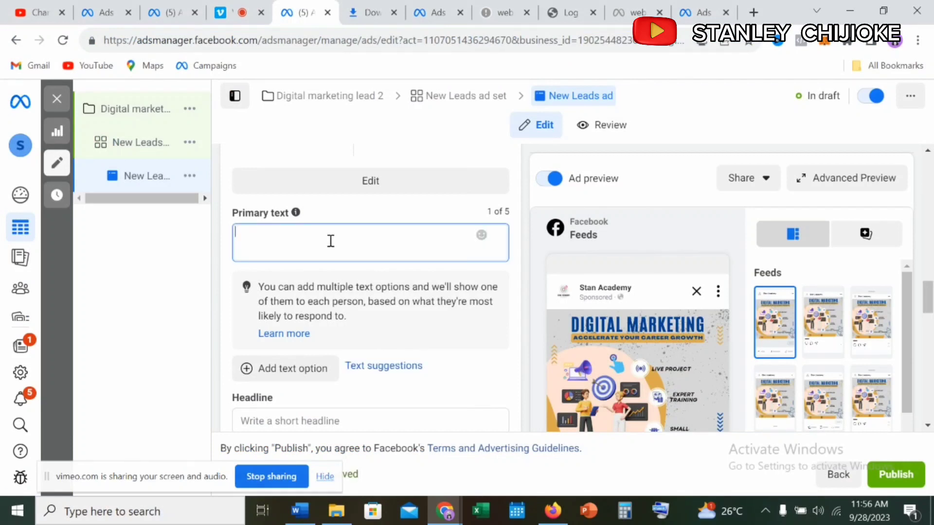
{"action": "key", "text": "ctrl+v"}
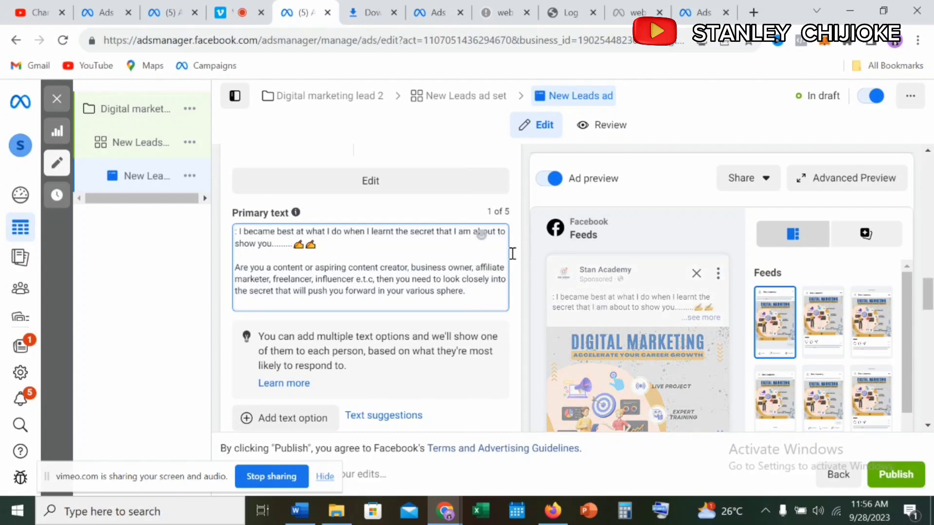
{"action": "left_click", "coordinate": [241, 231]}
{"action": "key", "text": "BackSpace"}
{"action": "key", "text": "BackSpace"}
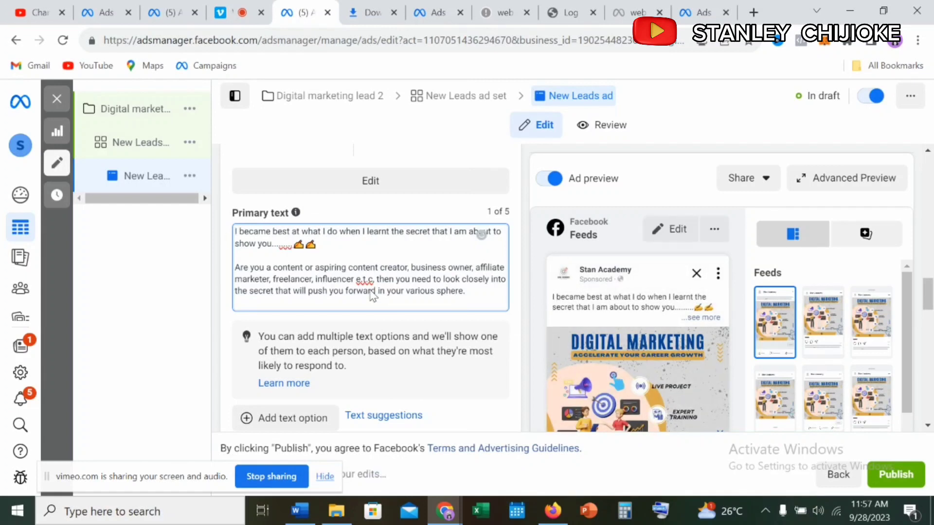
- Shorten the row of dots after "show you" in the primary text to four dots
{"action": "left_click", "coordinate": [292, 246]}
{"action": "key", "text": "BackSpace"}
{"action": "key", "text": "BackSpace"}
{"action": "key", "text": "BackSpace"}
{"action": "key", "text": "BackSpace"}
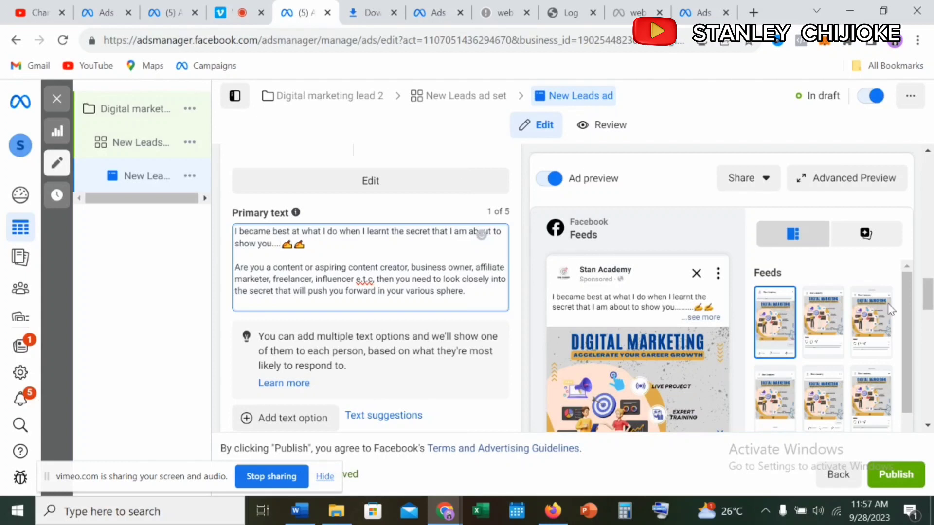
- Enter "FREE Digital Marketing E-Book" as the ad's headline
{"action": "scroll", "coordinate": [537, 276], "scroll_direction": "down", "scroll_amount": 3}
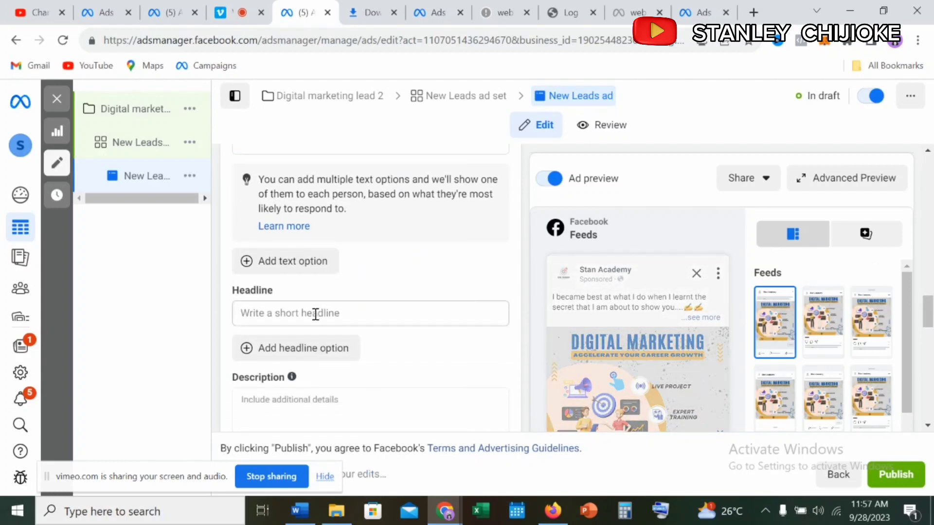
{"action": "left_click_drag", "start_coordinate": [928, 310], "coordinate": [928, 422]}
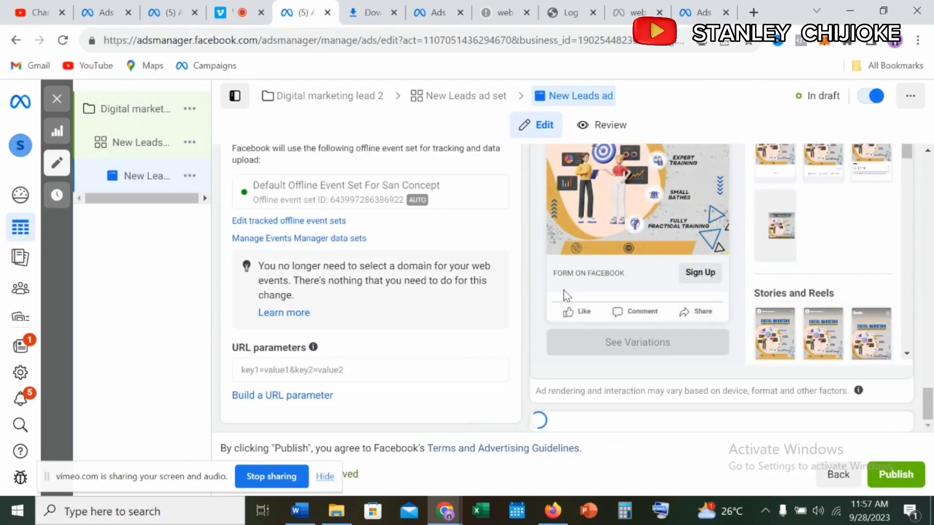
{"action": "left_click_drag", "start_coordinate": [928, 404], "coordinate": [930, 327]}
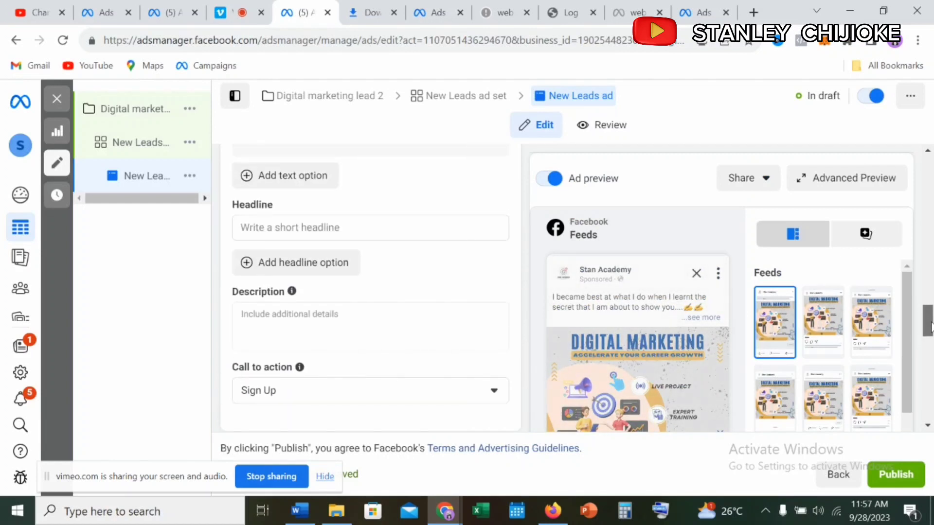
{"action": "left_click", "coordinate": [339, 228]}
{"action": "type", "text": "F"}
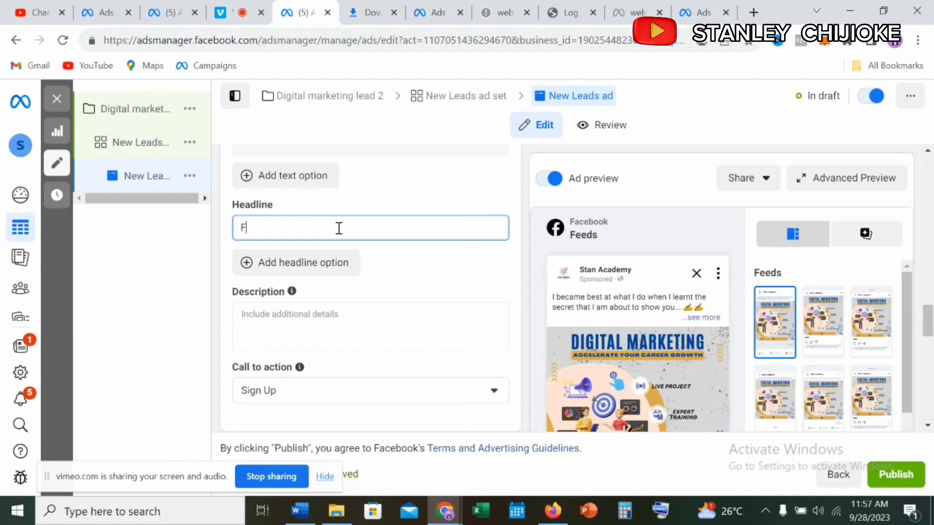
{"action": "type", "text": "REE"}
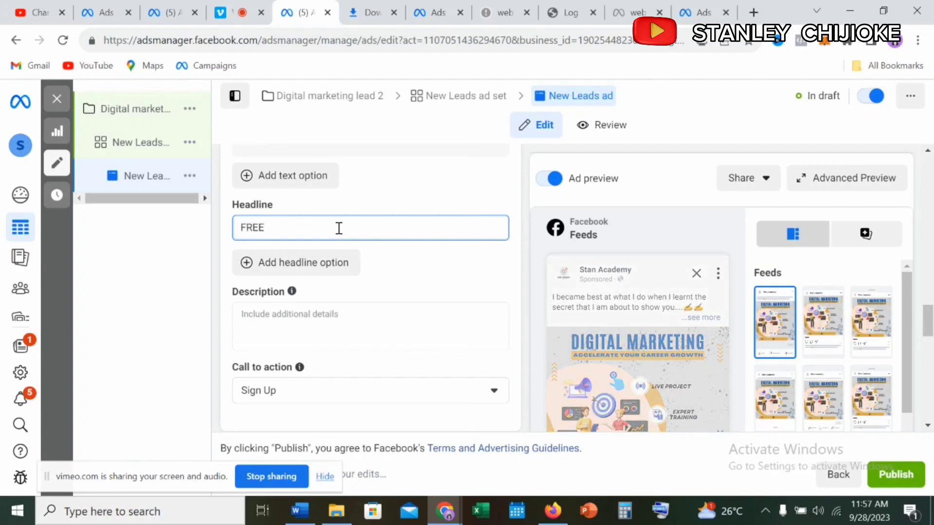
{"action": "type", "text": " D"}
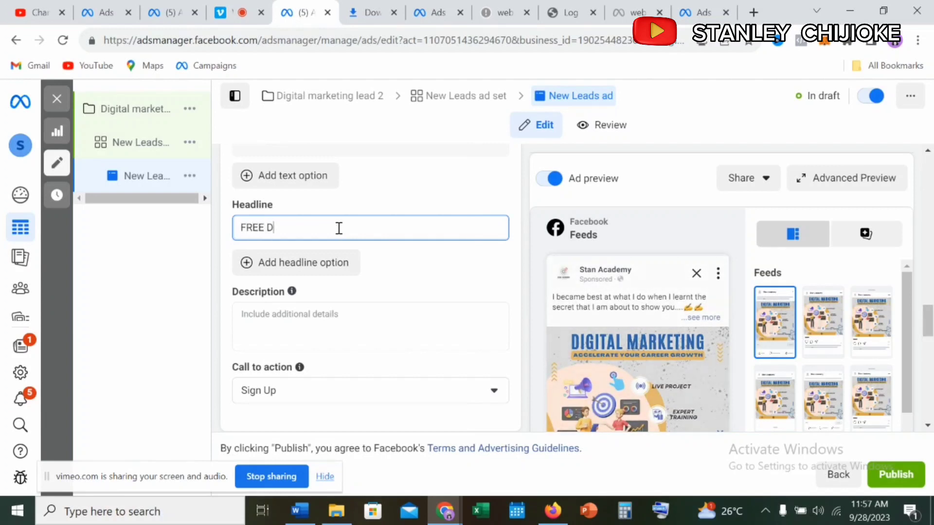
{"action": "type", "text": "igita"}
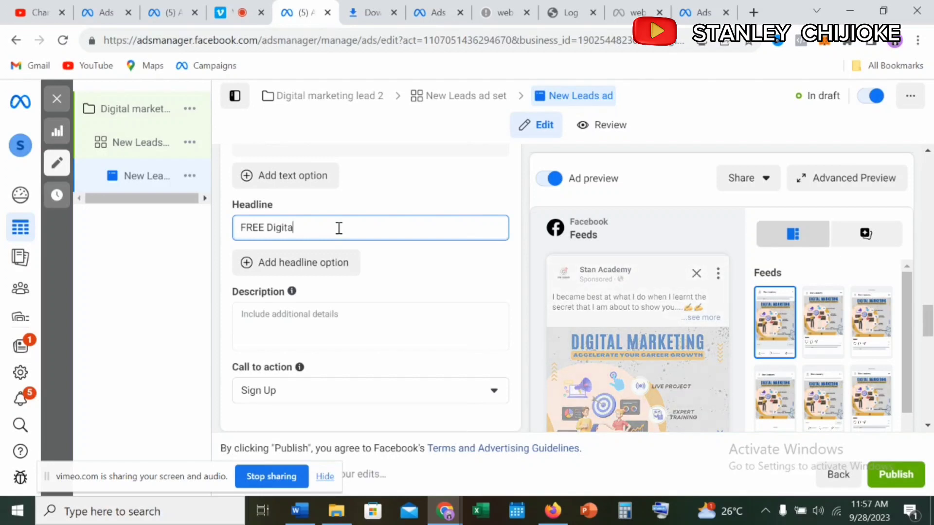
{"action": "type", "text": "l Mar"}
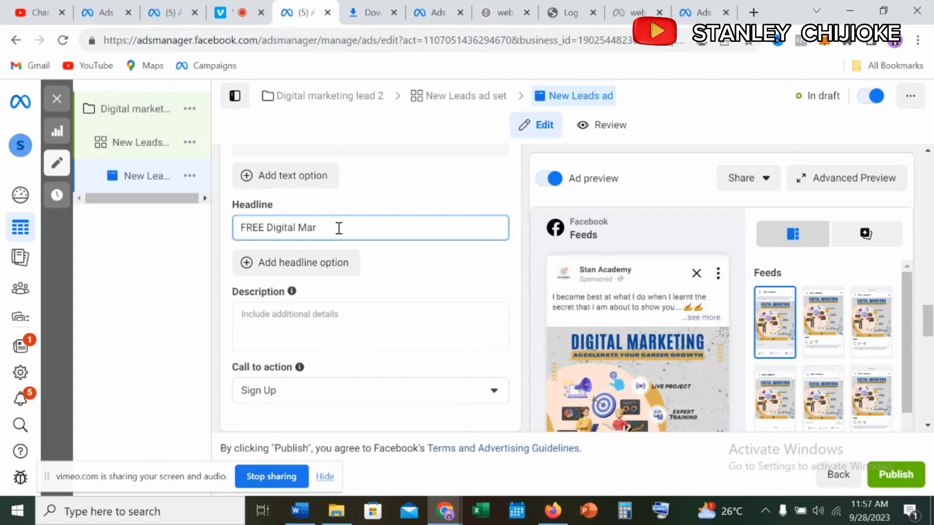
{"action": "type", "text": "keting E-B"}
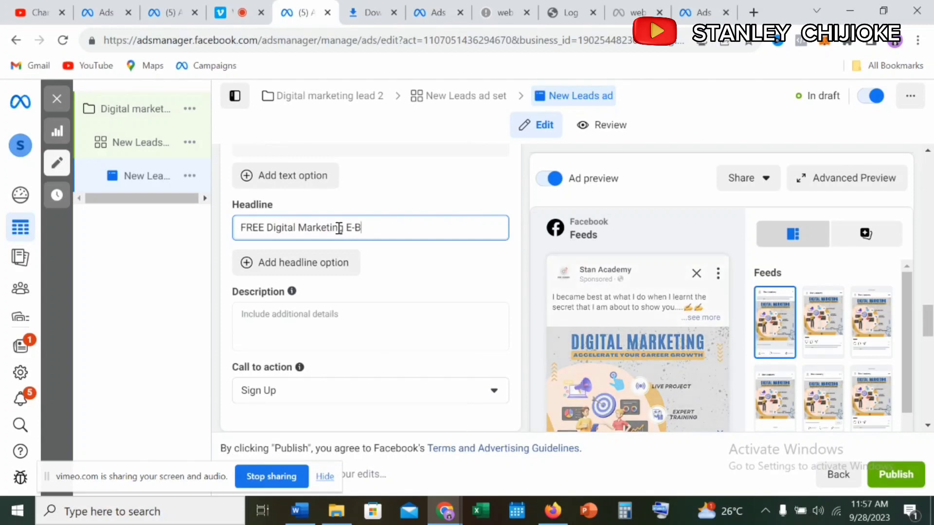
{"action": "type", "text": "ook"}
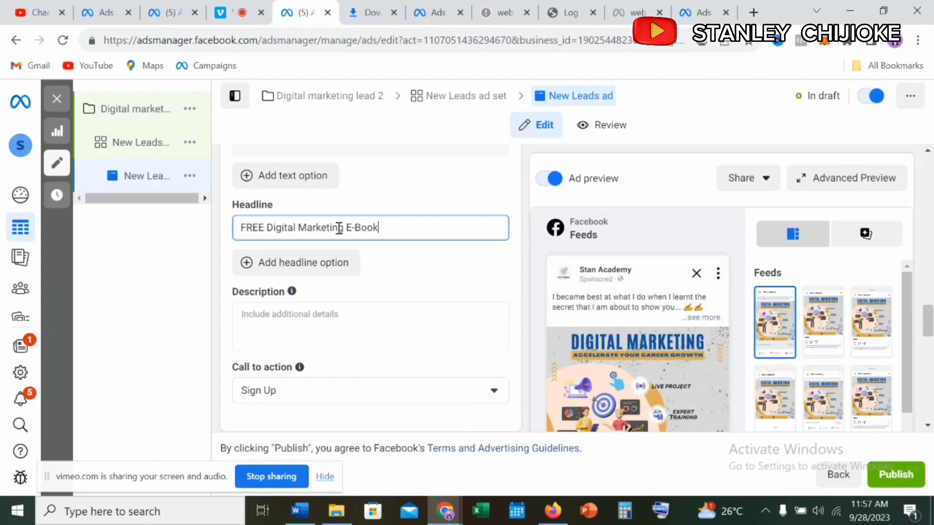
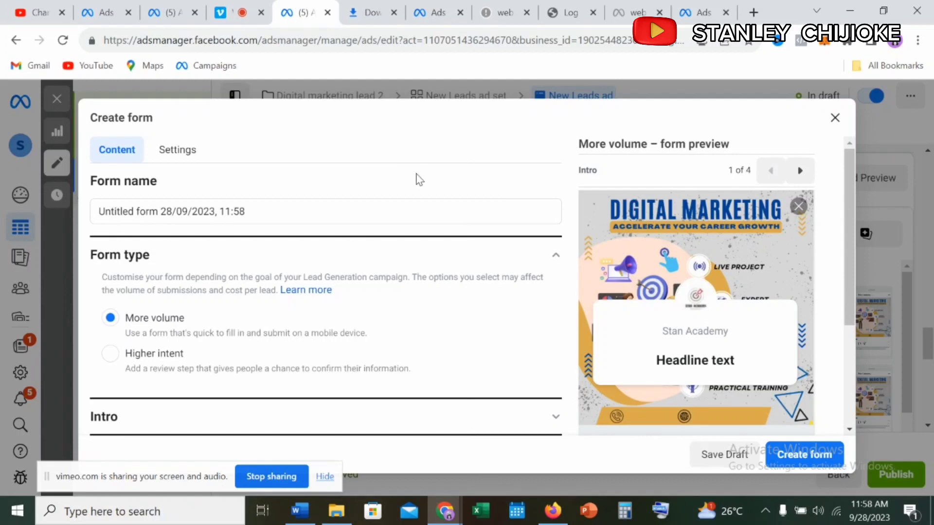
- Replace the default name of the new lead form with "Digital Marketing Form 2.0"
{"action": "left_click", "coordinate": [326, 218]}
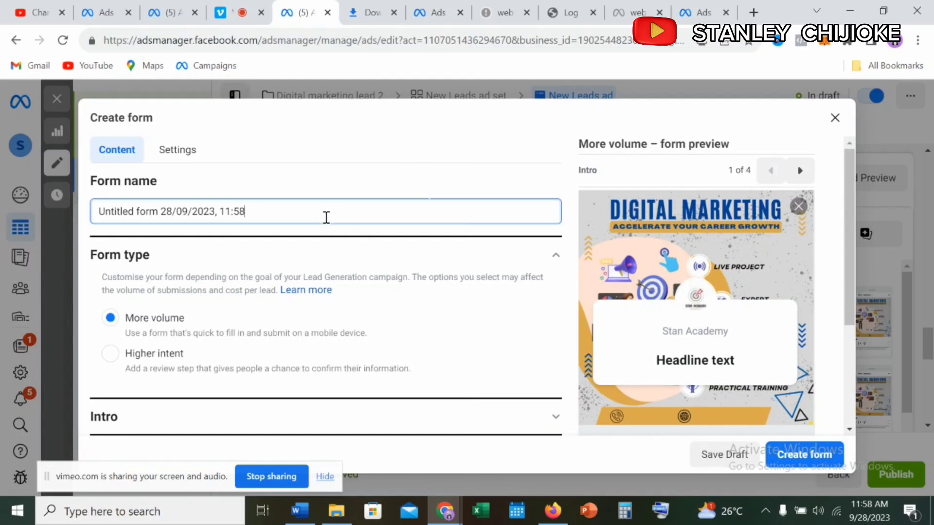
{"action": "key", "text": "BackSpace"}
{"action": "key", "text": "BackSpace"}
{"action": "key", "text": "BackSpace"}
{"action": "key", "text": "BackSpace"}
{"action": "key", "text": "BackSpace"}
{"action": "key", "text": "BackSpace"}
{"action": "key", "text": "BackSpace"}
{"action": "key", "text": "BackSpace"}
{"action": "key", "text": "BackSpace"}
{"action": "key", "text": "BackSpace"}
{"action": "key", "text": "BackSpace"}
{"action": "key", "text": "BackSpace"}
{"action": "key", "text": "BackSpace"}
{"action": "key", "text": "BackSpace"}
{"action": "key", "text": "BackSpace"}
{"action": "key", "text": "BackSpace"}
{"action": "key", "text": "BackSpace"}
{"action": "key", "text": "BackSpace"}
{"action": "key", "text": "BackSpace"}
{"action": "key", "text": "BackSpace"}
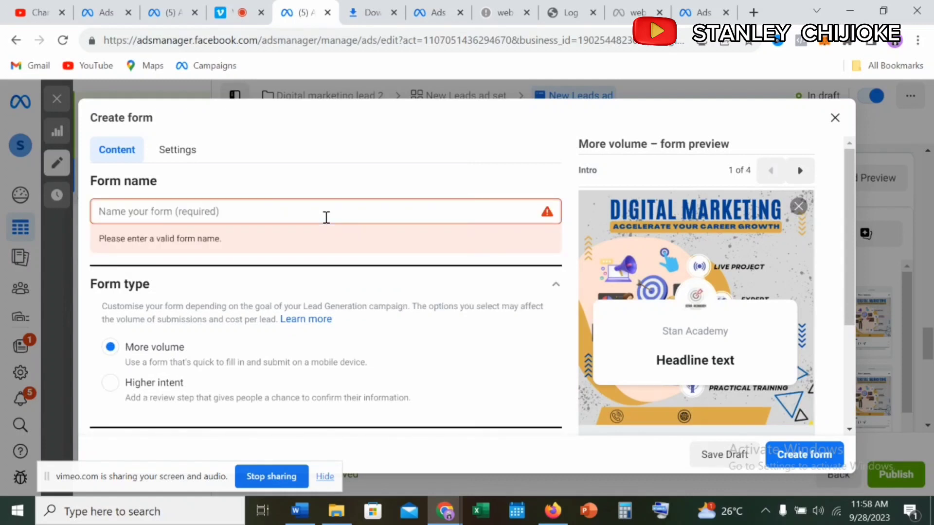
{"action": "type", "text": "Dig"}
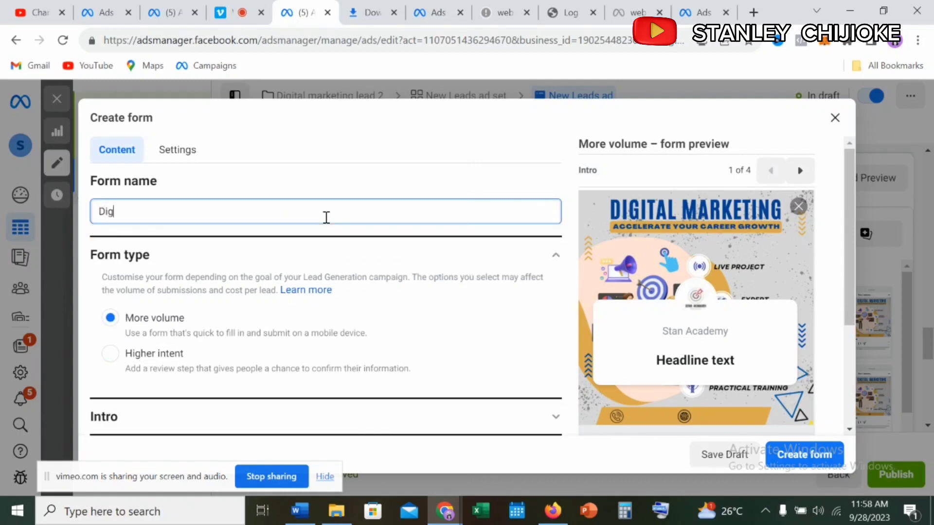
{"action": "type", "text": "ital Marketing "}
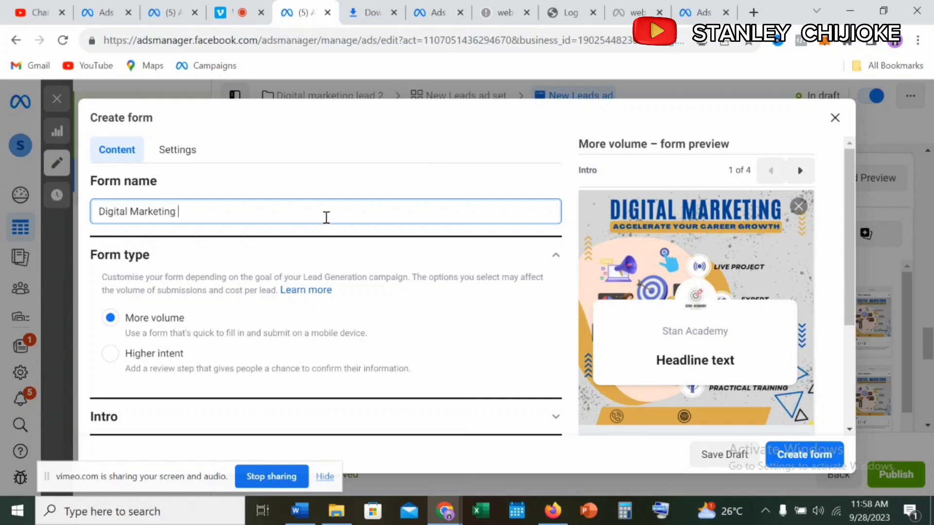
{"action": "type", "text": "Form 2.0"}
- Set the form's sharing to Open in its configuration settings and return to the form content
{"action": "left_click", "coordinate": [193, 151]}
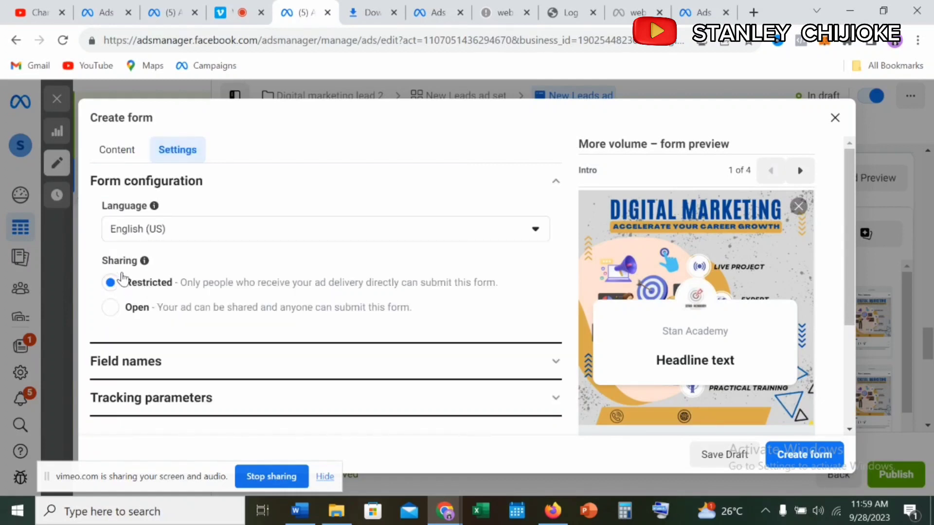
{"action": "left_click", "coordinate": [110, 308]}
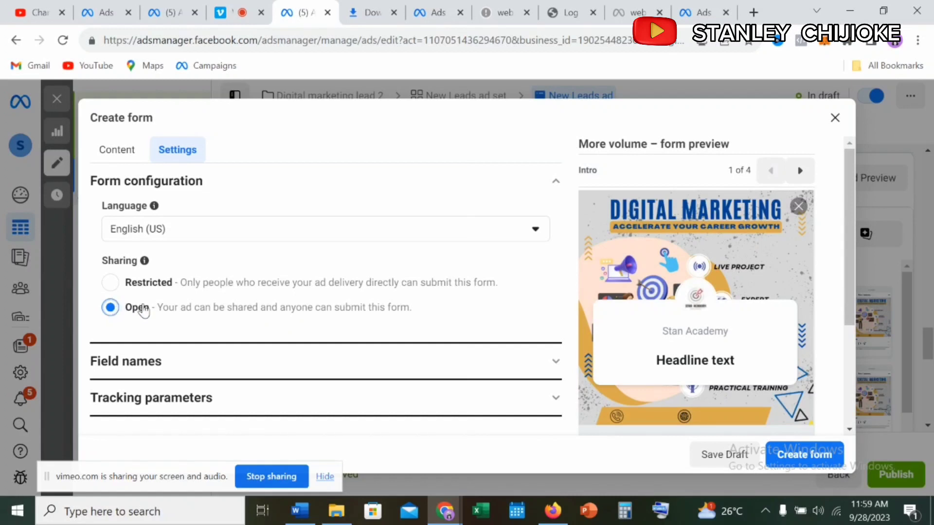
{"action": "left_click", "coordinate": [117, 160]}
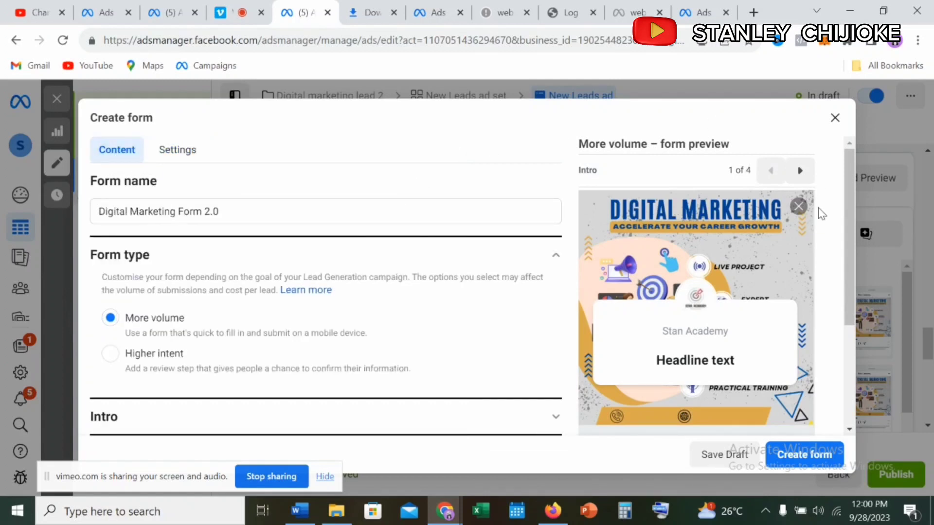
- Expand the form's Intro section, keep the ad's image as background, and go to the Greeting fields
{"action": "left_click_drag", "start_coordinate": [848, 209], "coordinate": [849, 246]}
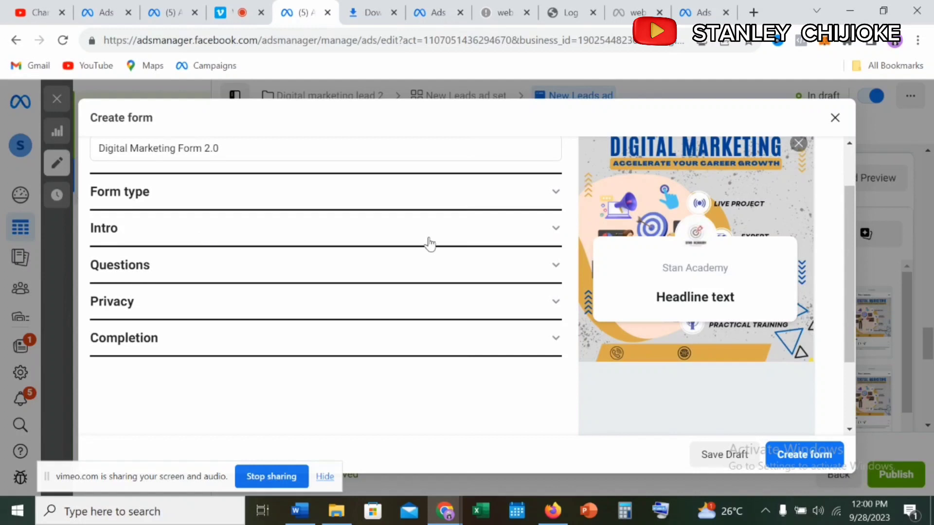
{"action": "left_click", "coordinate": [556, 230]}
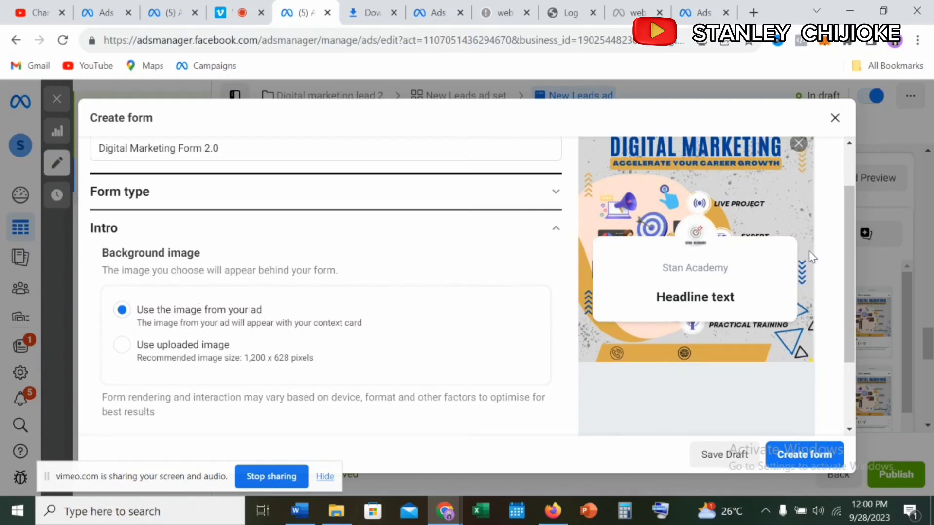
{"action": "scroll", "coordinate": [848, 272], "scroll_direction": "down", "scroll_amount": 1}
{"action": "left_click_drag", "start_coordinate": [848, 285], "coordinate": [848, 341]}
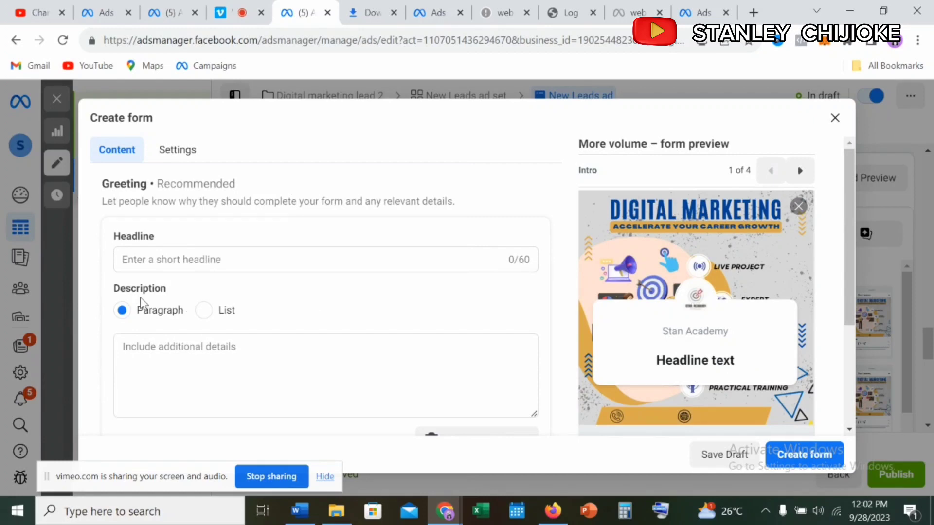
- Switch to the Word document and copy the intro headline "Get FREE Access to the following services"
{"action": "mouse_move", "coordinate": [303, 515]}
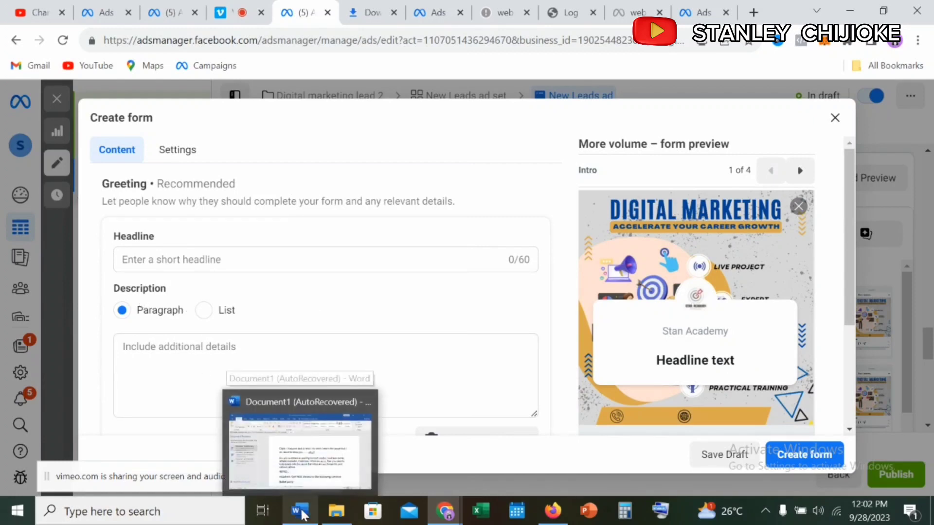
{"action": "left_click", "coordinate": [300, 447]}
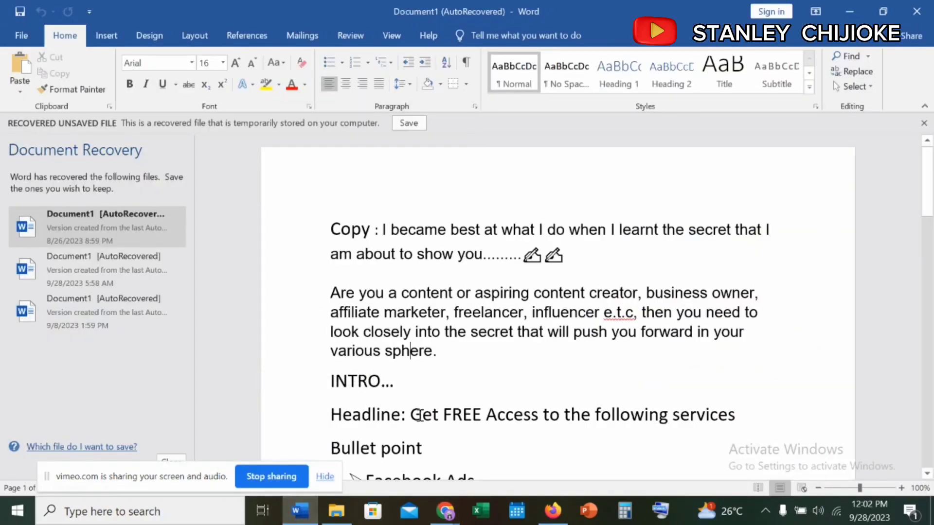
{"action": "left_click_drag", "start_coordinate": [403, 414], "coordinate": [590, 419]}
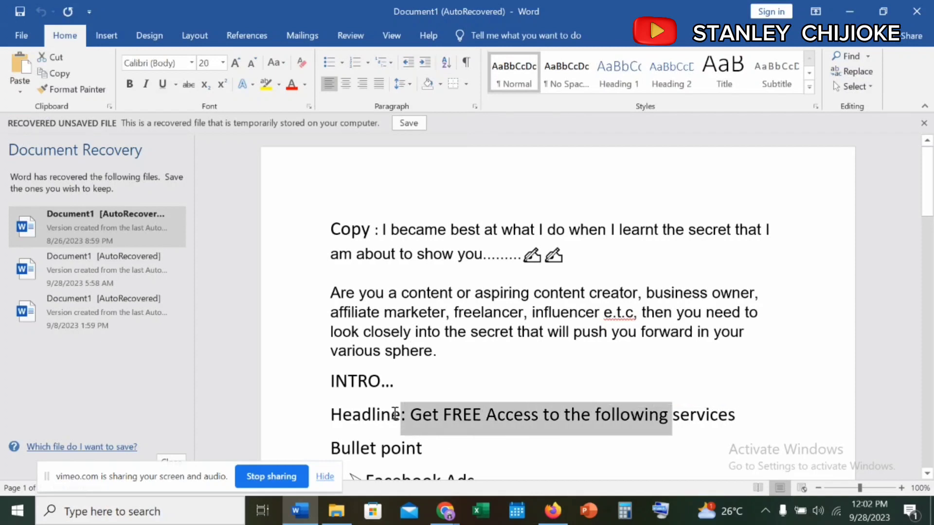
{"action": "left_click", "coordinate": [414, 417]}
{"action": "left_click_drag", "start_coordinate": [417, 417], "coordinate": [738, 421]}
{"action": "right_click", "coordinate": [730, 421]}
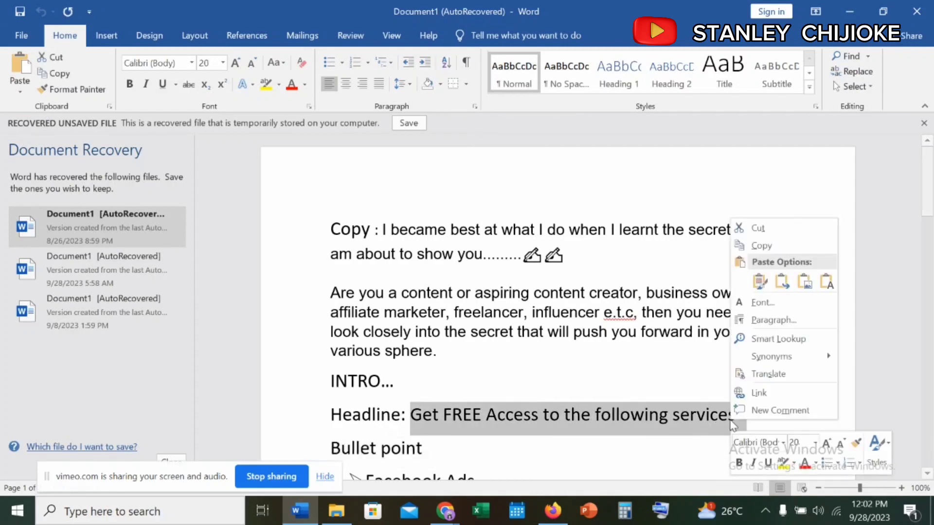
{"action": "left_click", "coordinate": [769, 245]}
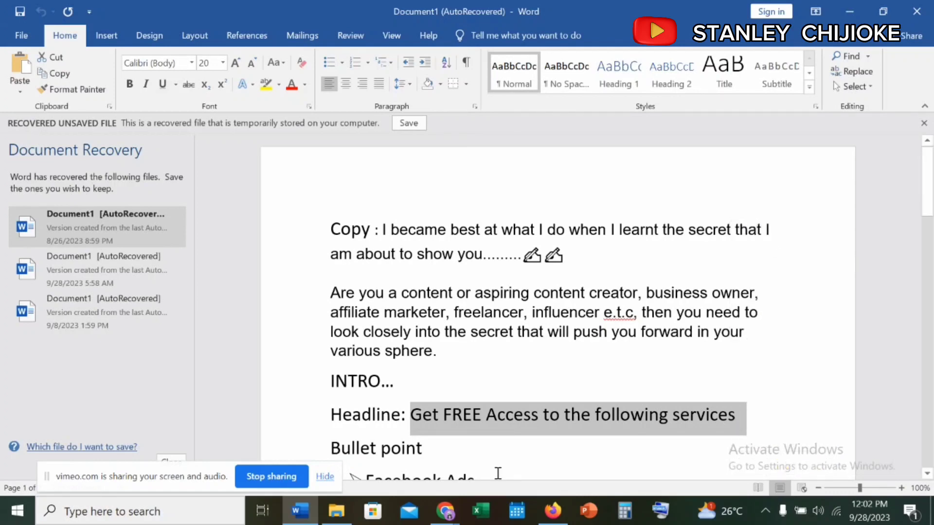
- Return to the form in Ads Manager and paste the copied text as the greeting headline
{"action": "mouse_move", "coordinate": [445, 511]}
{"action": "left_click", "coordinate": [408, 440]}
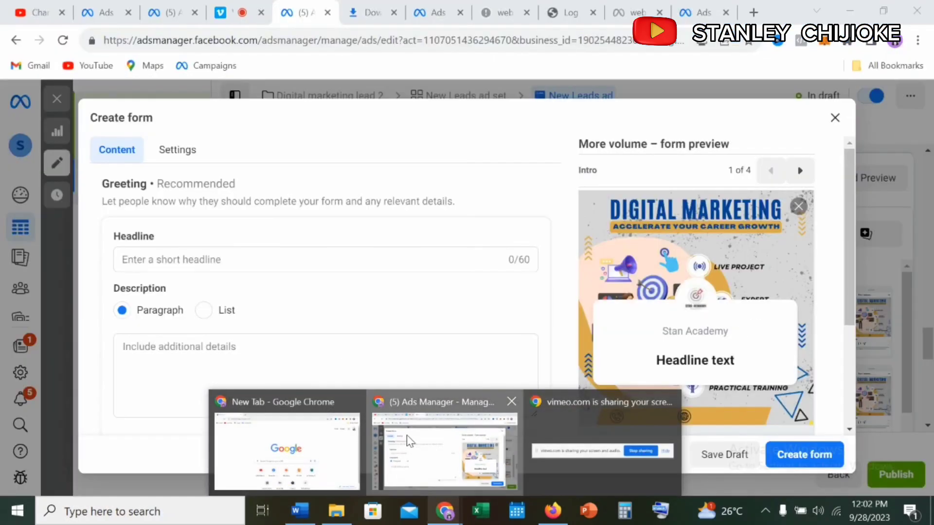
{"action": "left_click", "coordinate": [261, 259]}
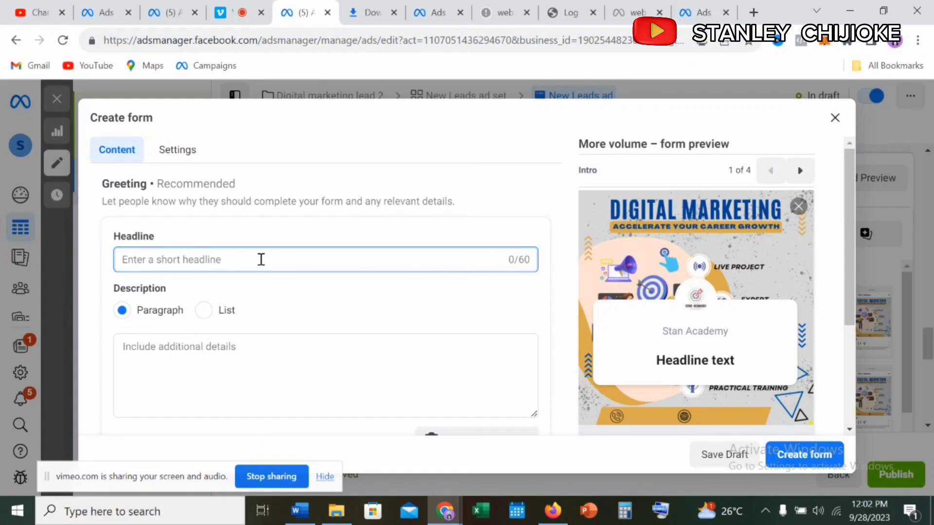
{"action": "key", "text": "ctrl+v"}
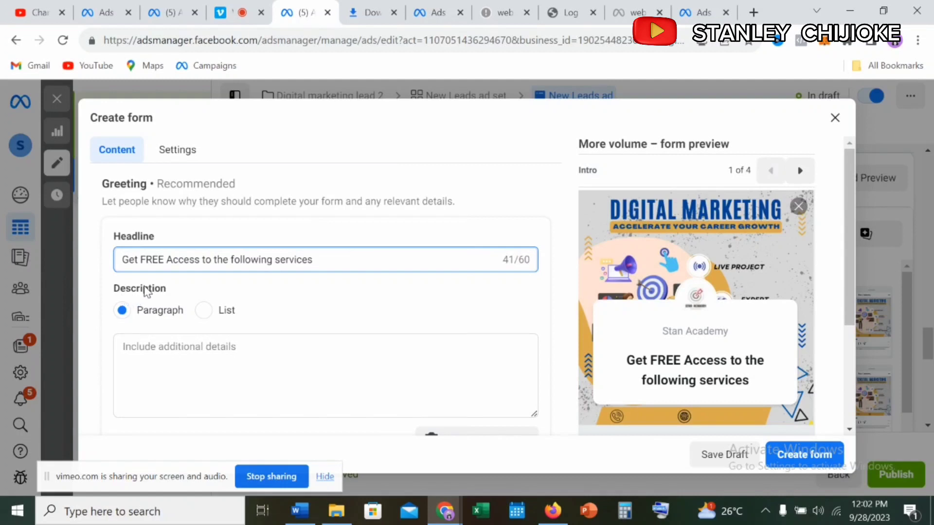
- Set the greeting description to List and enter "Facebook Ads" and "Google Ads" as the first two items
{"action": "left_click", "coordinate": [210, 315]}
{"action": "left_click", "coordinate": [224, 350]}
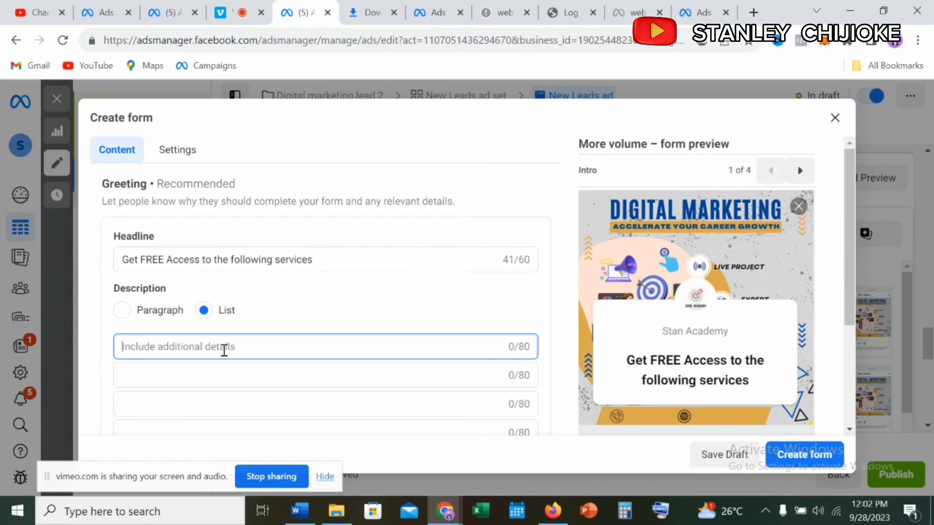
{"action": "type", "text": "Faceb"}
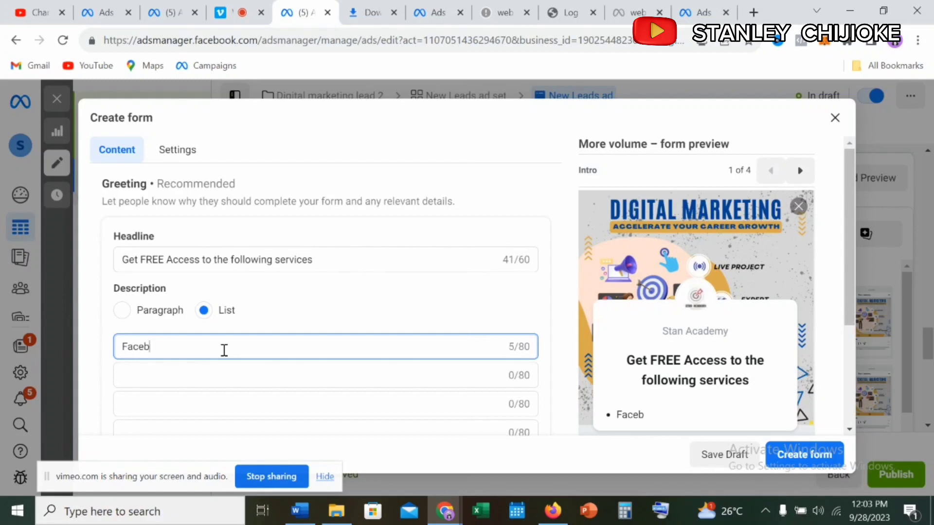
{"action": "type", "text": "ook Ads"}
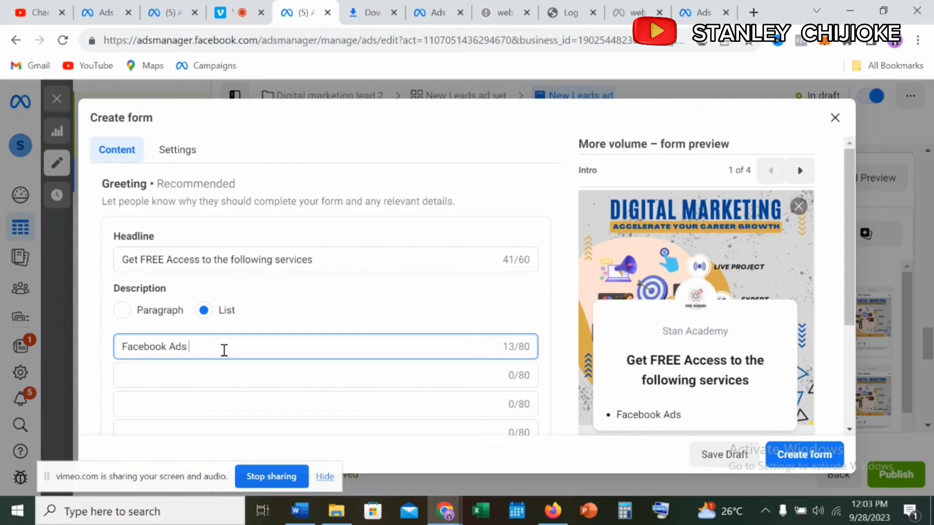
{"action": "left_click", "coordinate": [210, 376]}
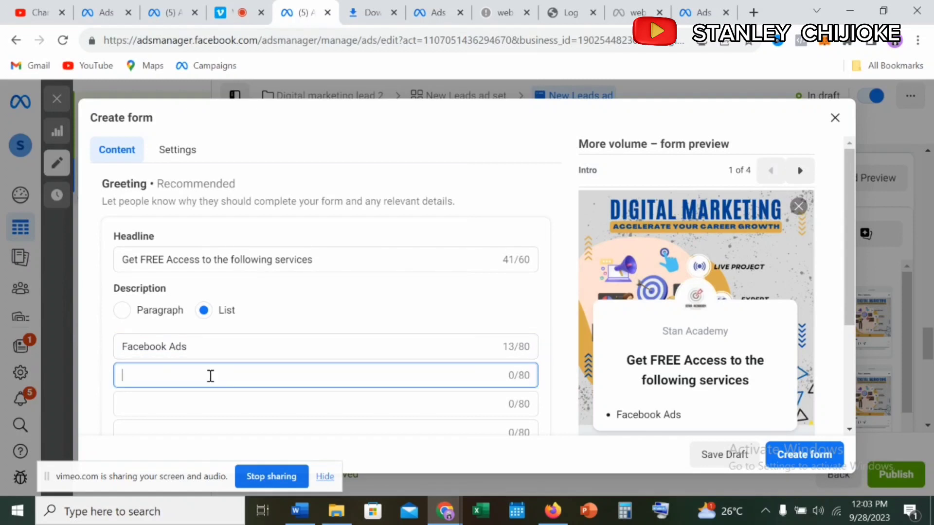
{"action": "type", "text": "Goo"}
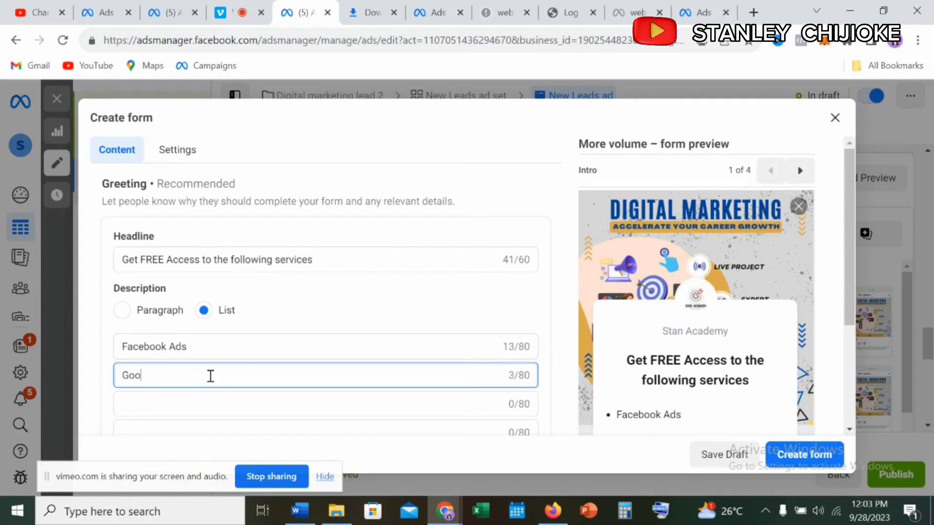
{"action": "type", "text": "gle Ads"}
- Enter "YouTube Ads" as the third item of the greeting list and save the form draft
{"action": "left_click", "coordinate": [207, 403]}
{"action": "type", "text": "YouTUBE"}
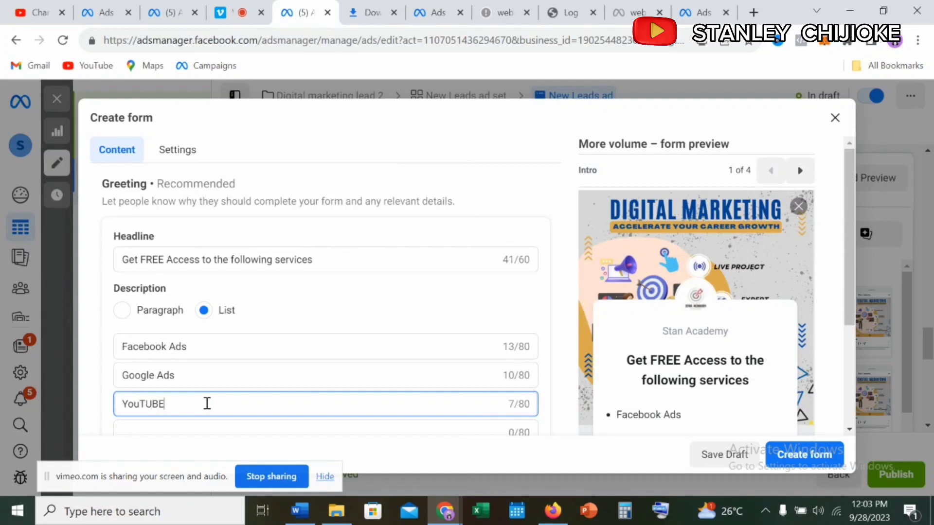
{"action": "key", "text": "BackSpace"}
{"action": "key", "text": "BackSpace"}
{"action": "key", "text": "BackSpace"}
{"action": "type", "text": "y"}
{"action": "key", "text": "BackSpace"}
{"action": "type", "text": "ube Ads"}
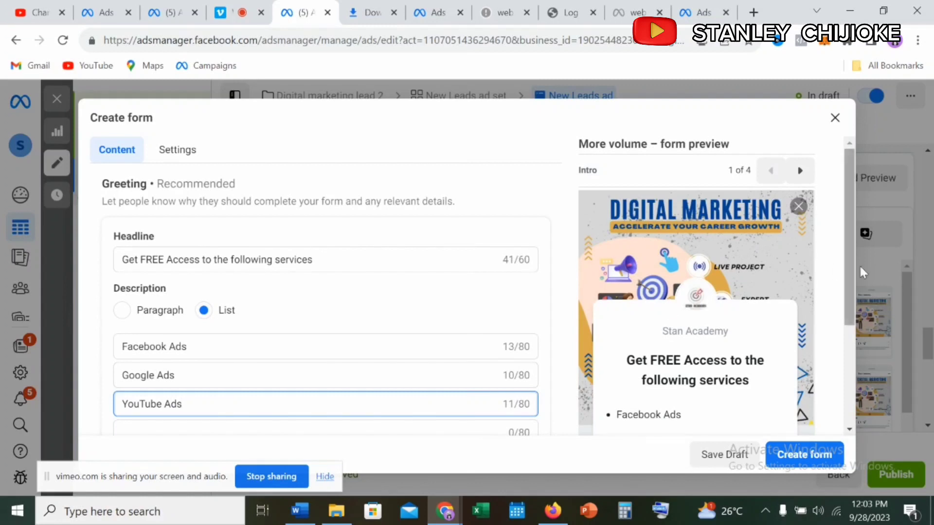
{"action": "left_click_drag", "start_coordinate": [850, 267], "coordinate": [850, 337]}
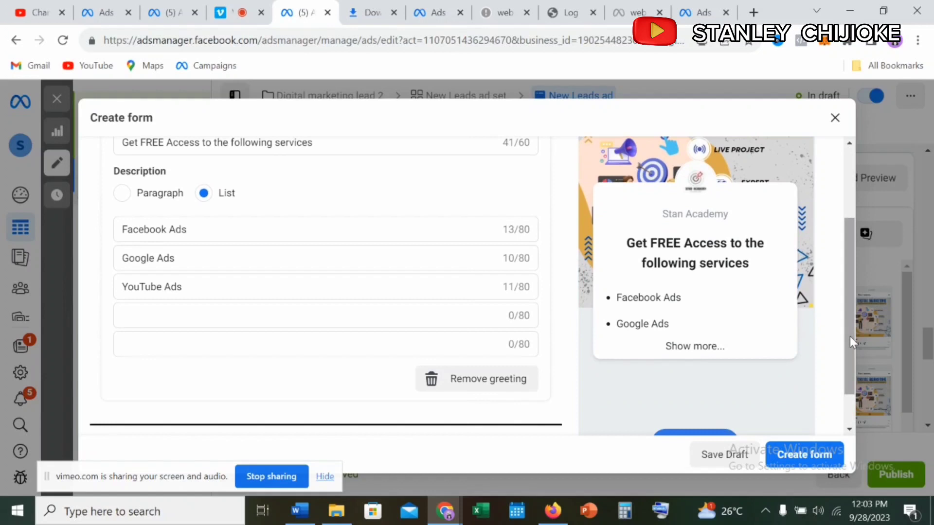
{"action": "left_click", "coordinate": [705, 456]}
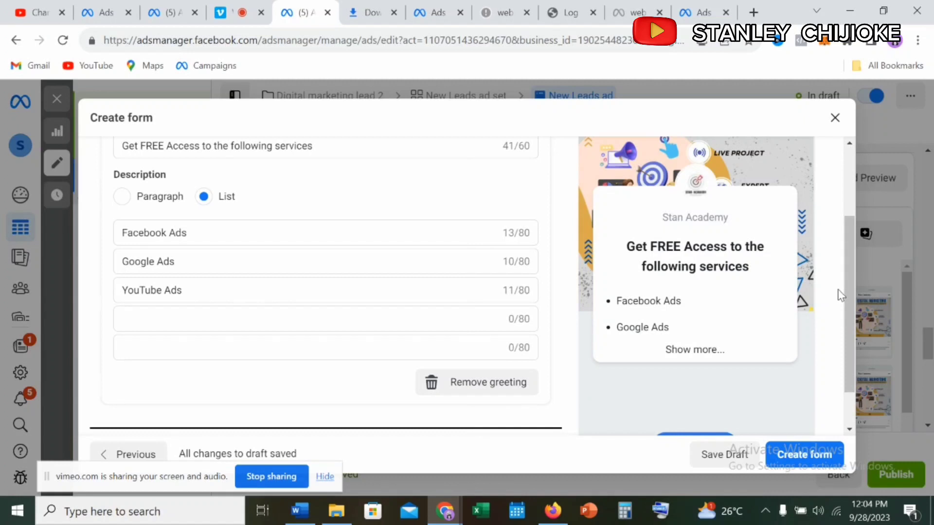
- Expand the form's Questions section and go to the prefill questions description
{"action": "left_click_drag", "start_coordinate": [850, 267], "coordinate": [844, 204]}
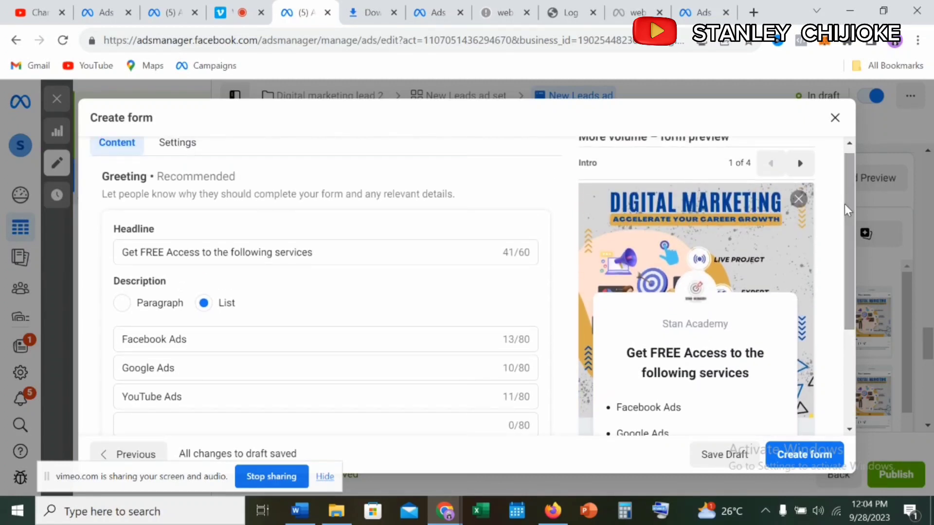
{"action": "left_click_drag", "start_coordinate": [847, 198], "coordinate": [849, 306]}
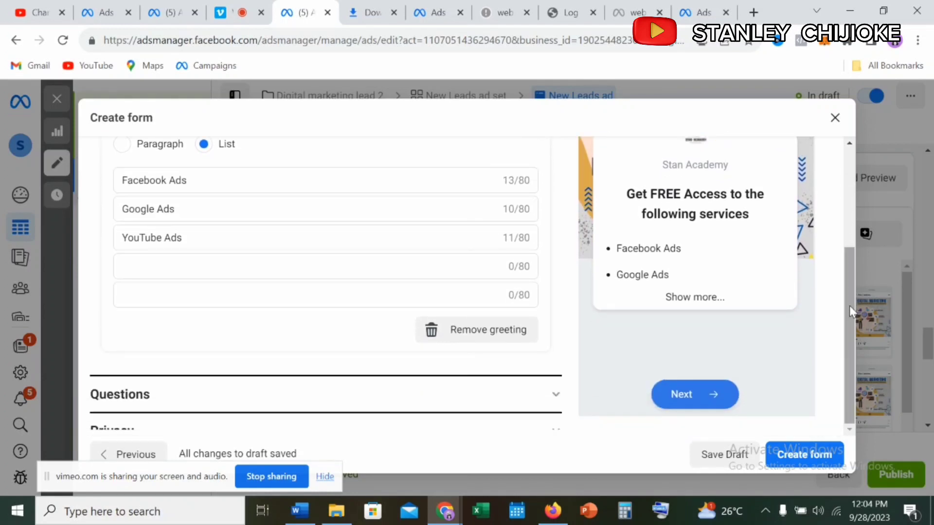
{"action": "left_click", "coordinate": [146, 406]}
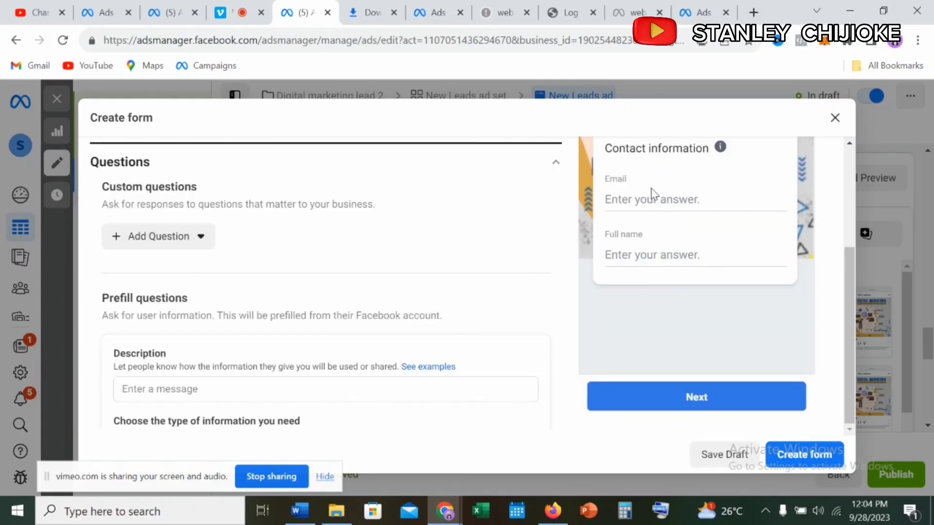
{"action": "left_click_drag", "start_coordinate": [845, 297], "coordinate": [848, 252]}
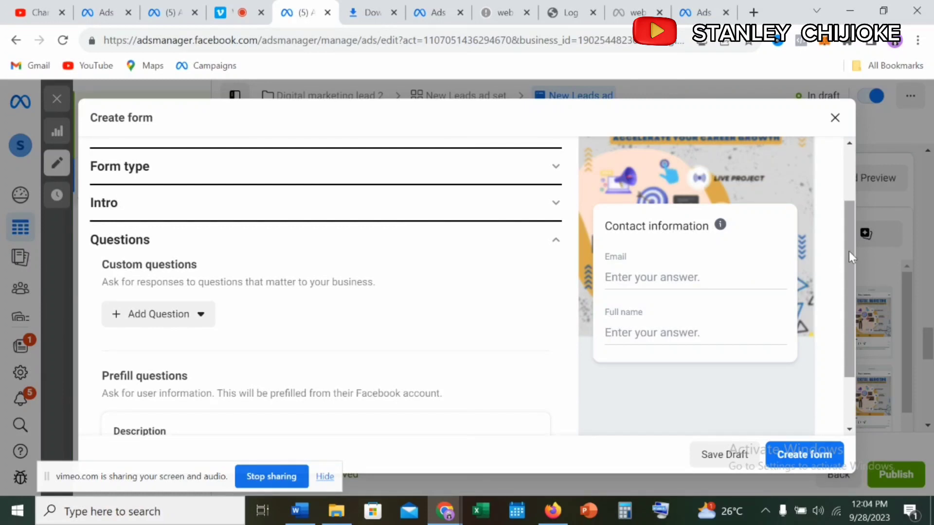
{"action": "left_click_drag", "start_coordinate": [848, 252], "coordinate": [848, 292]}
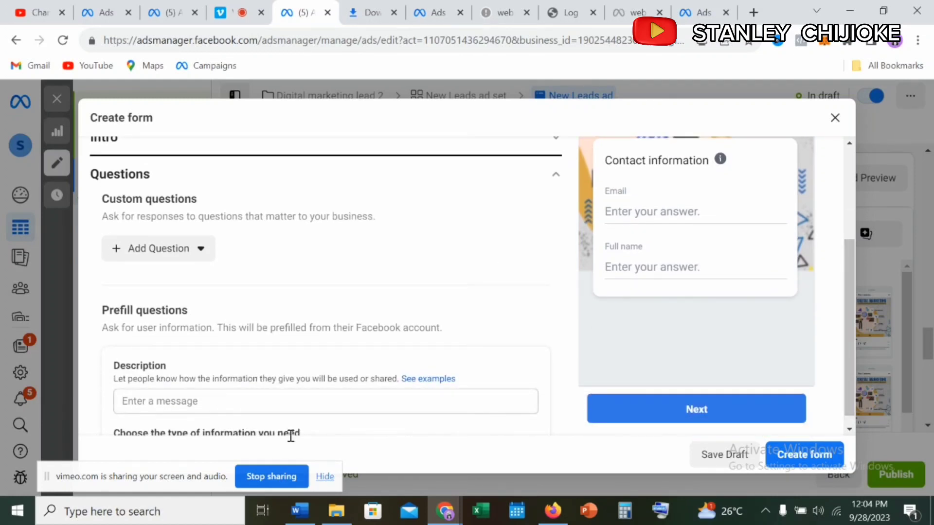
- Switch to the Word document and copy the description "Submit your inform to claim a FREE Digital Marketing E-book"
{"action": "mouse_move", "coordinate": [300, 510]}
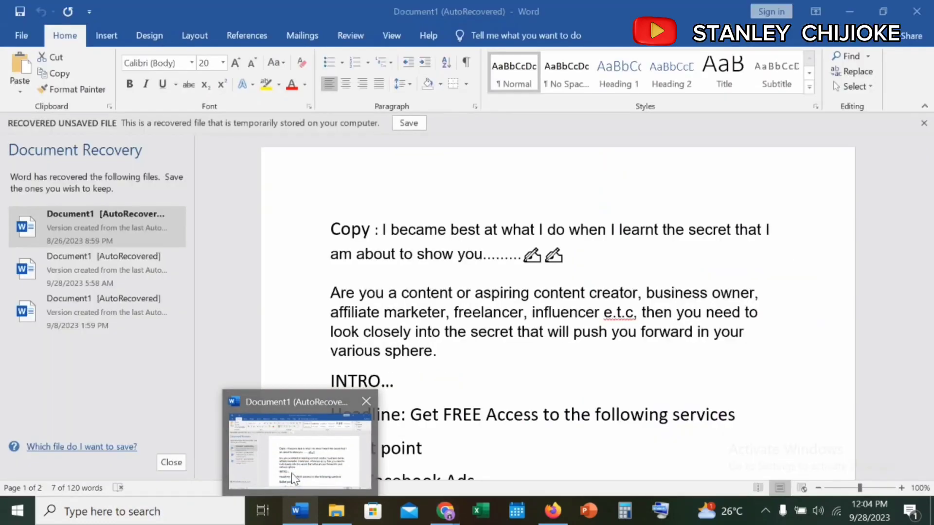
{"action": "left_click", "coordinate": [293, 479]}
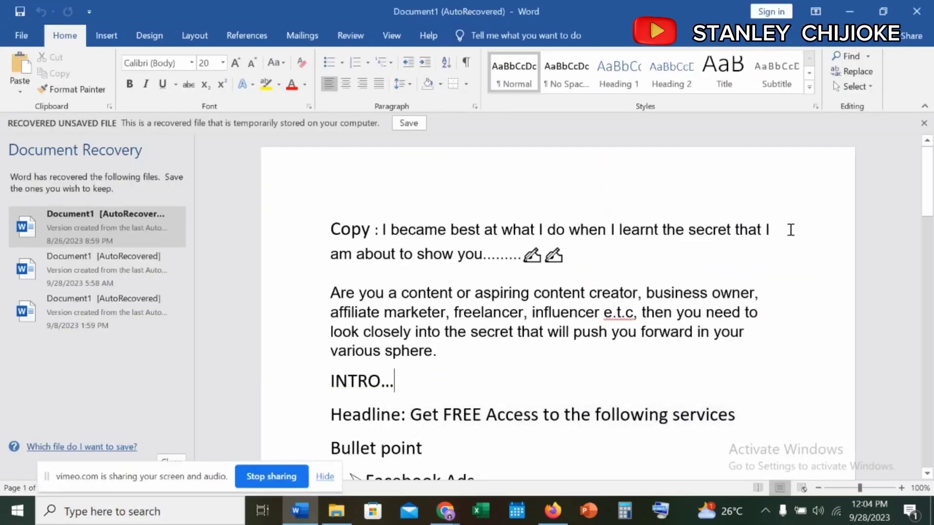
{"action": "left_click_drag", "start_coordinate": [931, 171], "coordinate": [929, 232]}
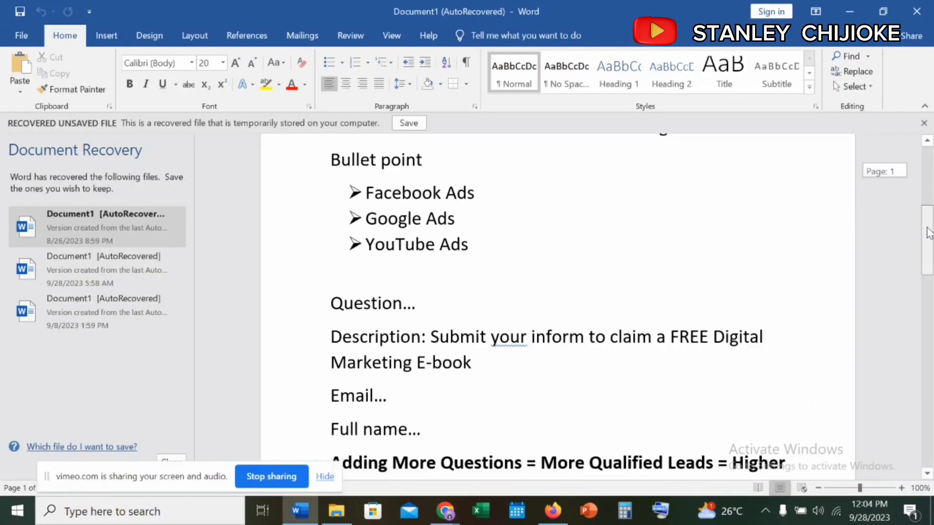
{"action": "left_click_drag", "start_coordinate": [430, 338], "coordinate": [476, 362]}
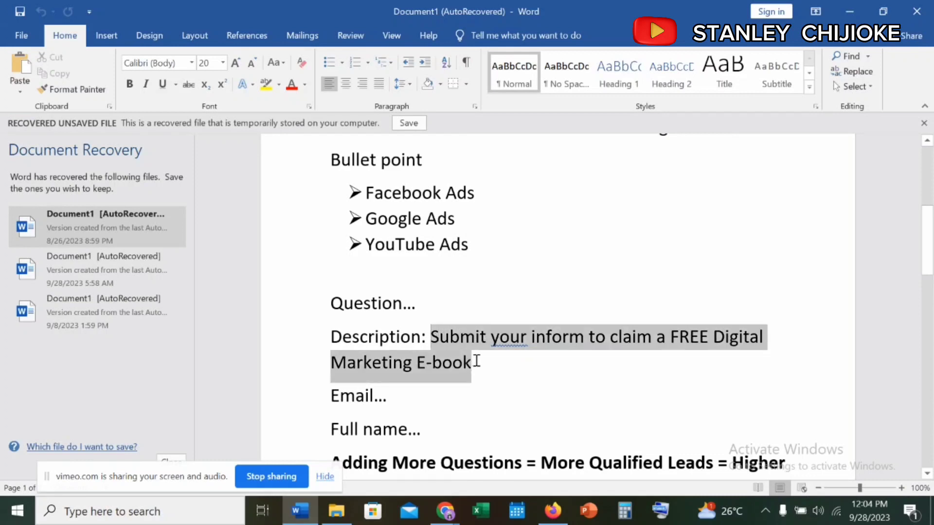
{"action": "right_click", "coordinate": [413, 369]}
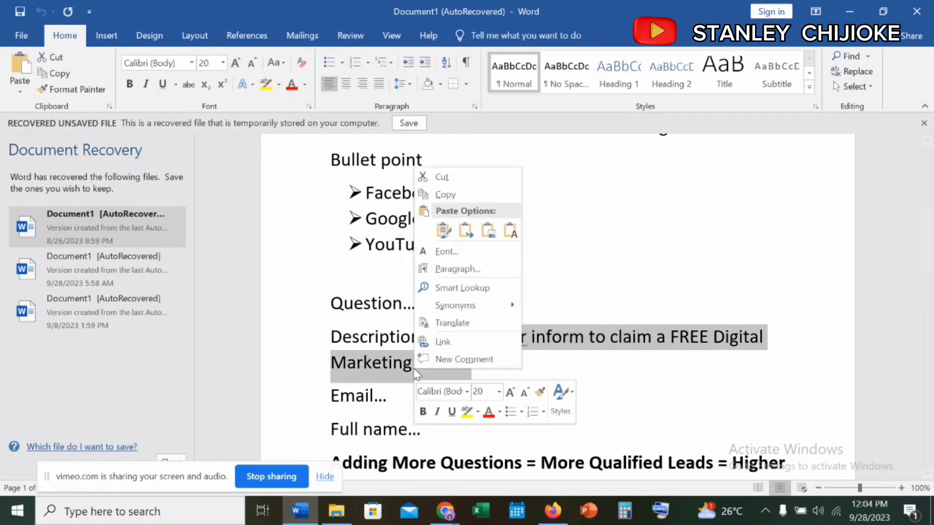
{"action": "left_click", "coordinate": [442, 194]}
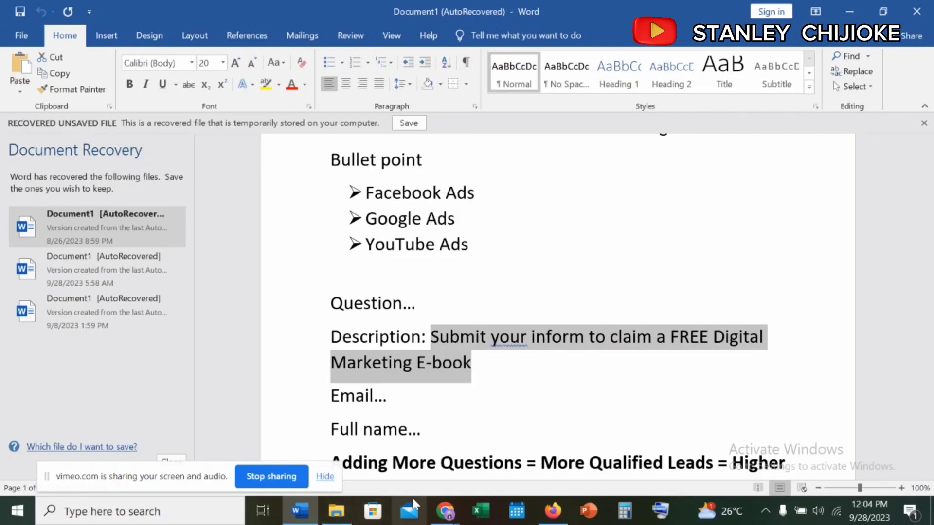
- Return to the form in Ads Manager, paste the copied text as the prefill questions description, and save the draft
{"action": "mouse_move", "coordinate": [444, 510]}
{"action": "left_click", "coordinate": [410, 480]}
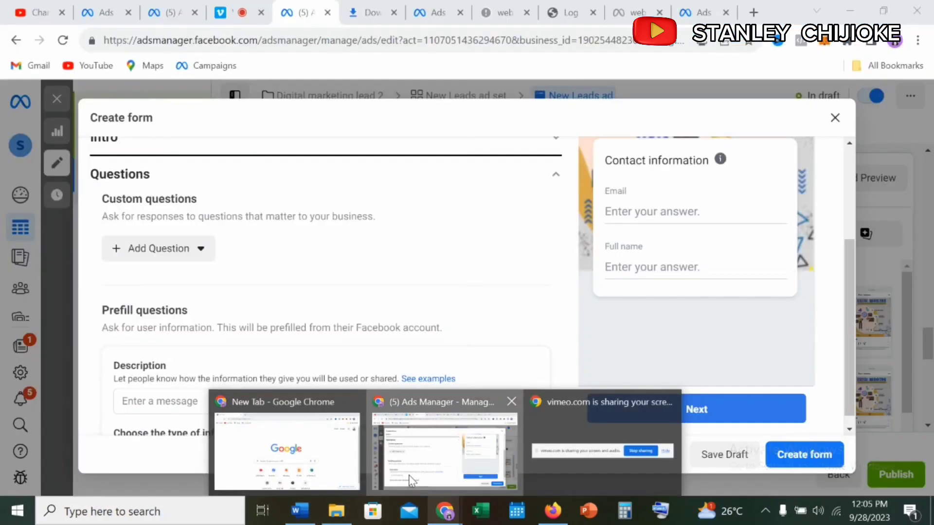
{"action": "left_click", "coordinate": [271, 403]}
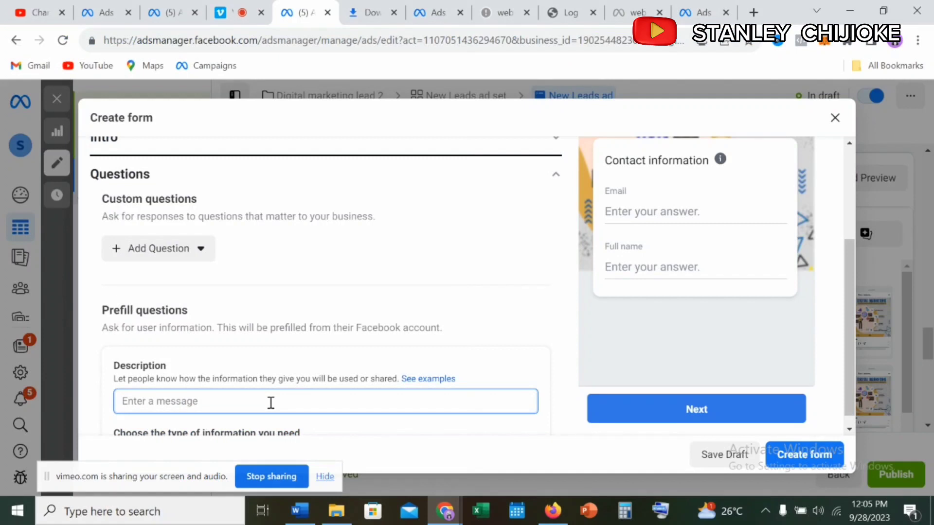
{"action": "type", "text": "Submit your inform to claim a FREE Digital Marketing E-book"}
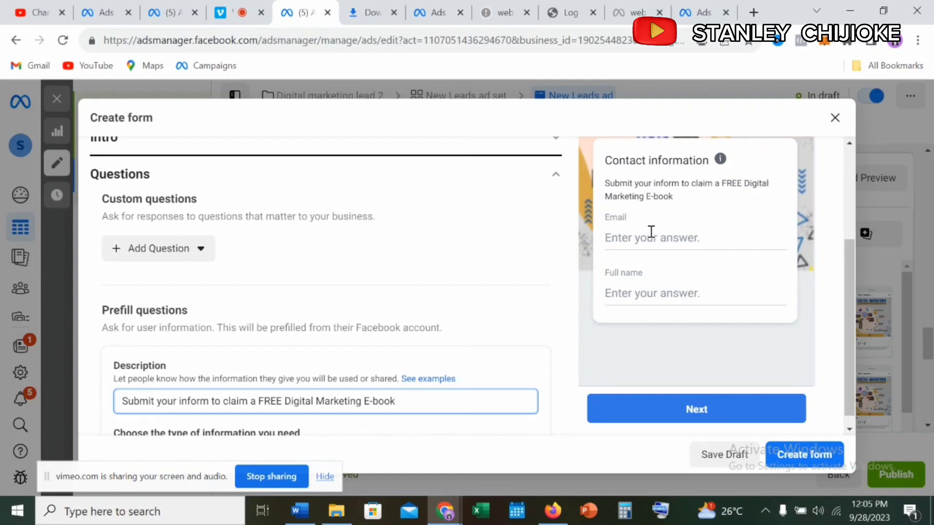
{"action": "left_click", "coordinate": [117, 251]}
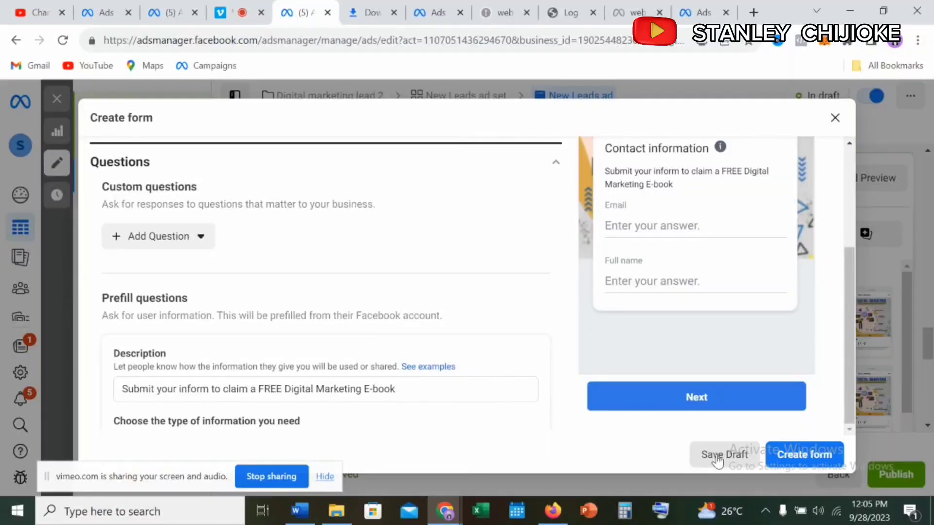
{"action": "left_click", "coordinate": [717, 457]}
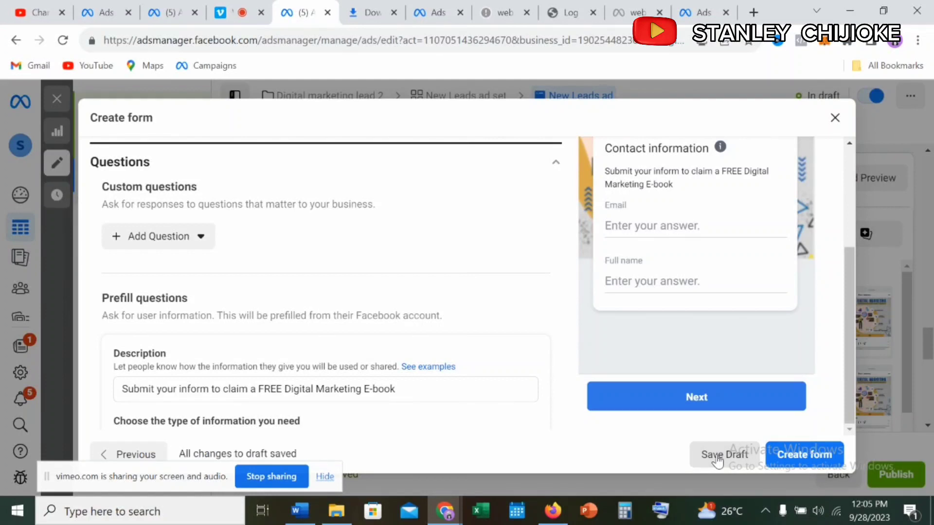
- Collapse the Questions section and expand the Privacy section down to its privacy policy link fields
{"action": "left_click_drag", "start_coordinate": [845, 332], "coordinate": [840, 265]}
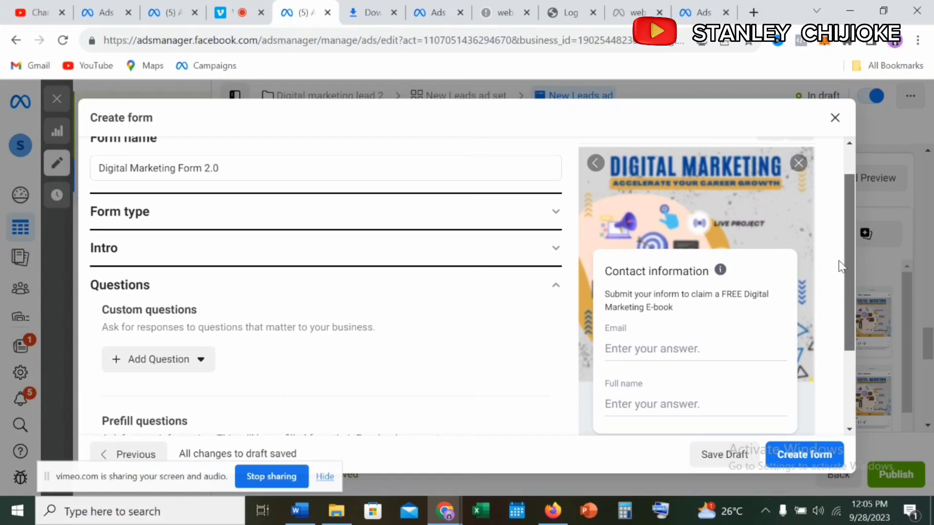
{"action": "left_click", "coordinate": [553, 288]}
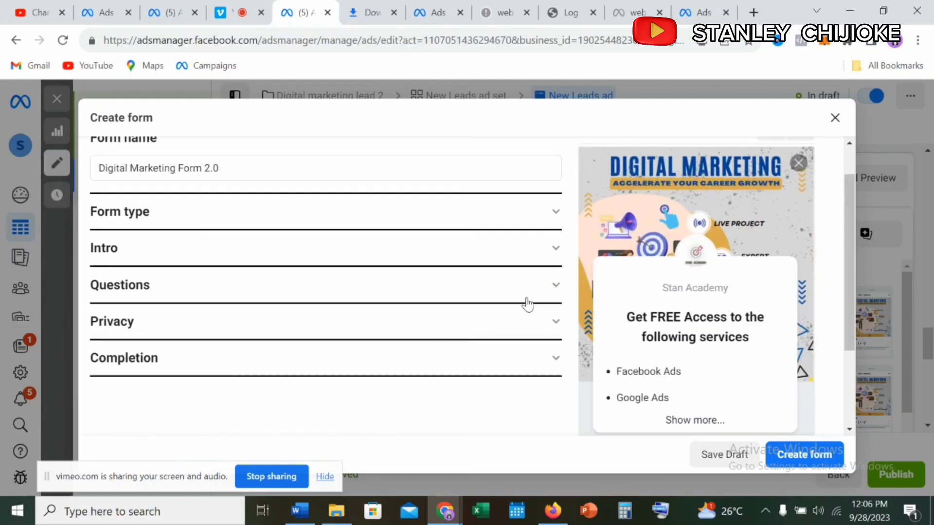
{"action": "left_click", "coordinate": [552, 324]}
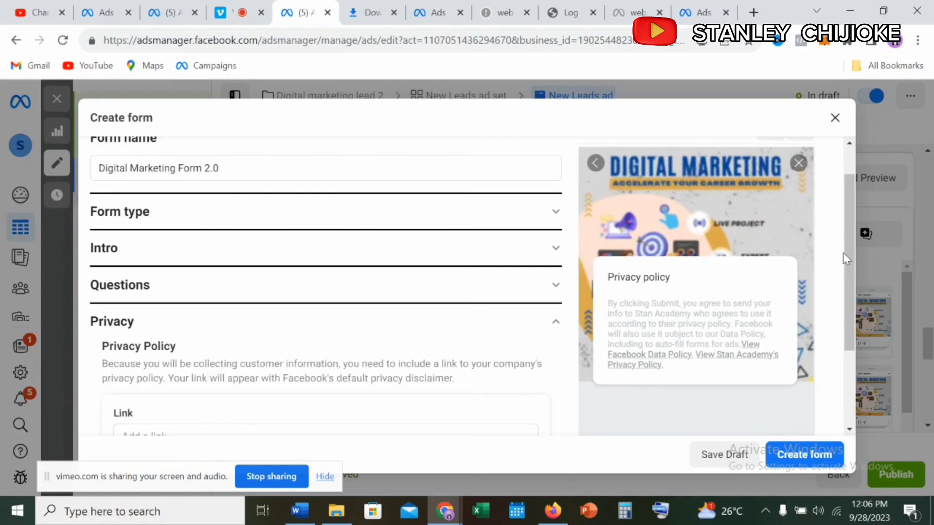
{"action": "left_click_drag", "start_coordinate": [847, 246], "coordinate": [854, 323]}
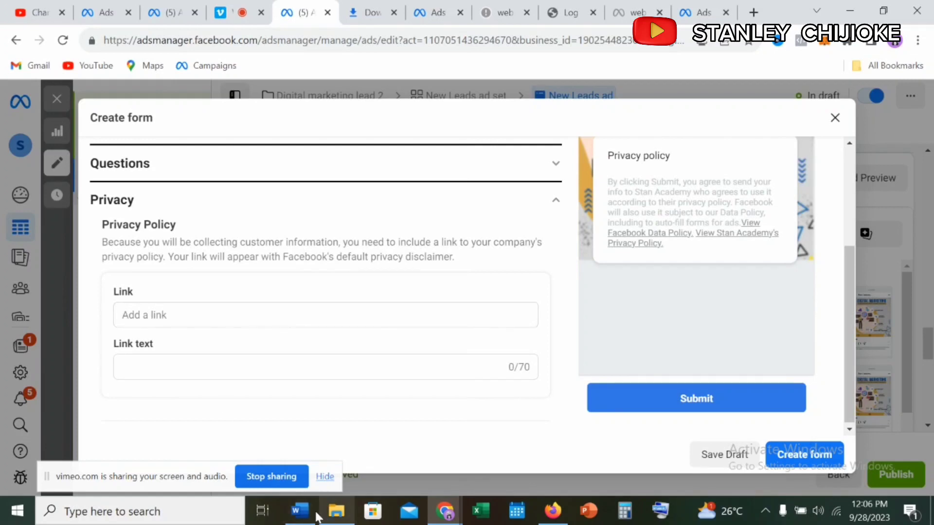
{"action": "left_click", "coordinate": [292, 512]}
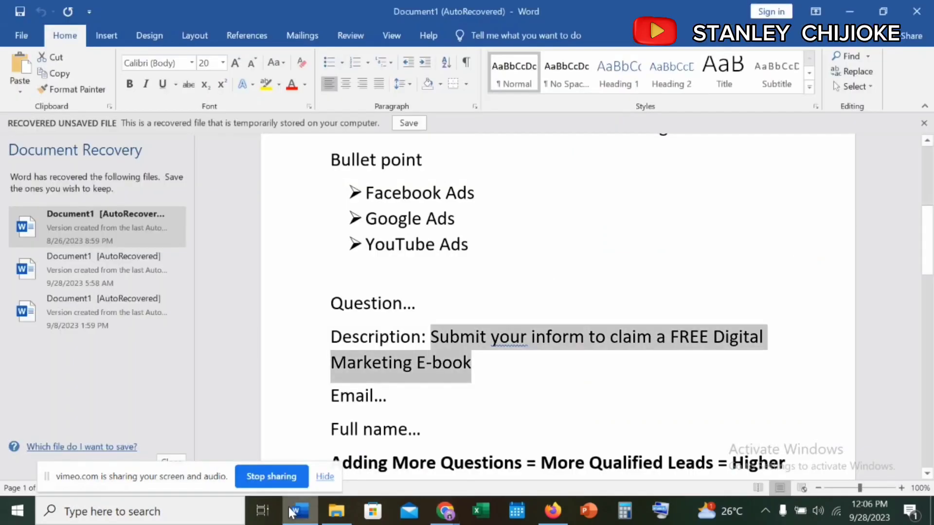
{"action": "left_click", "coordinate": [517, 394]}
{"action": "scroll", "coordinate": [517, 395], "scroll_direction": "down", "scroll_amount": 10}
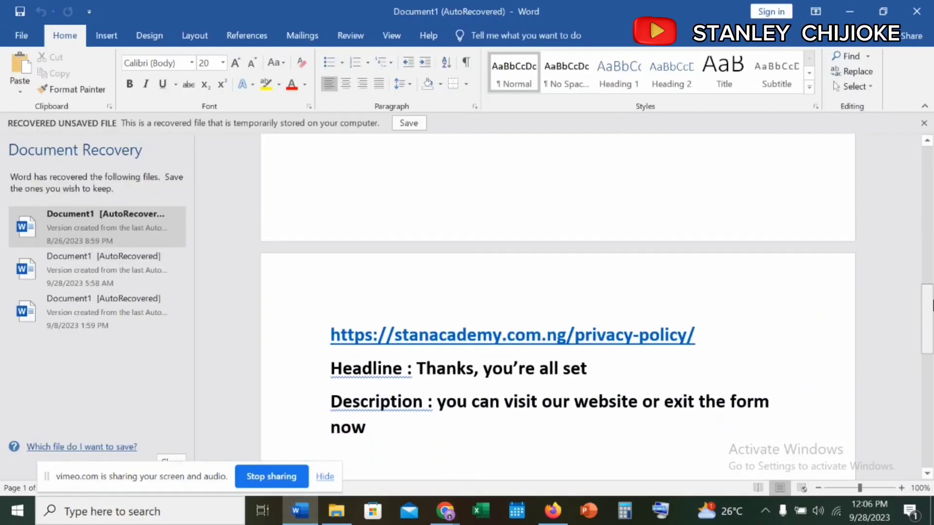
{"action": "left_click_drag", "start_coordinate": [700, 335], "coordinate": [319, 342]}
{"action": "key", "text": "ctrl+c"}
{"action": "right_click", "coordinate": [349, 339]}
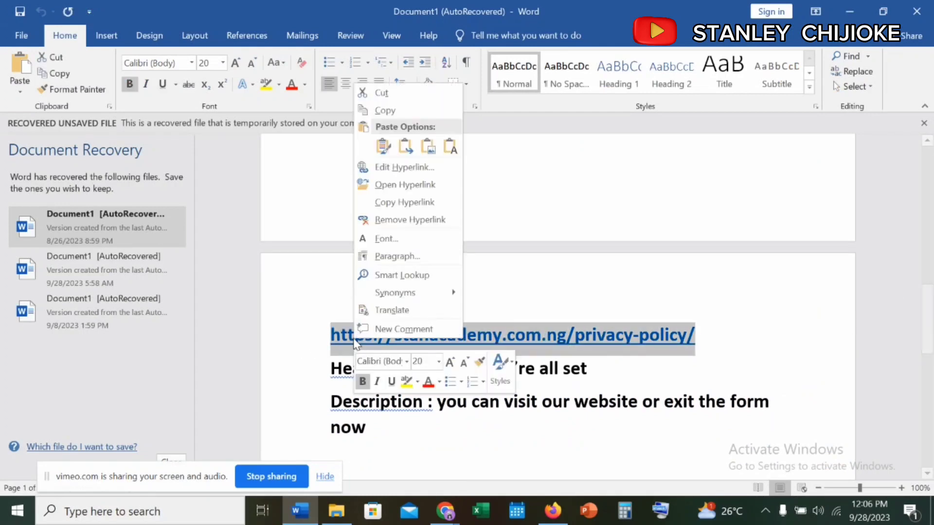
{"action": "left_click", "coordinate": [379, 110]}
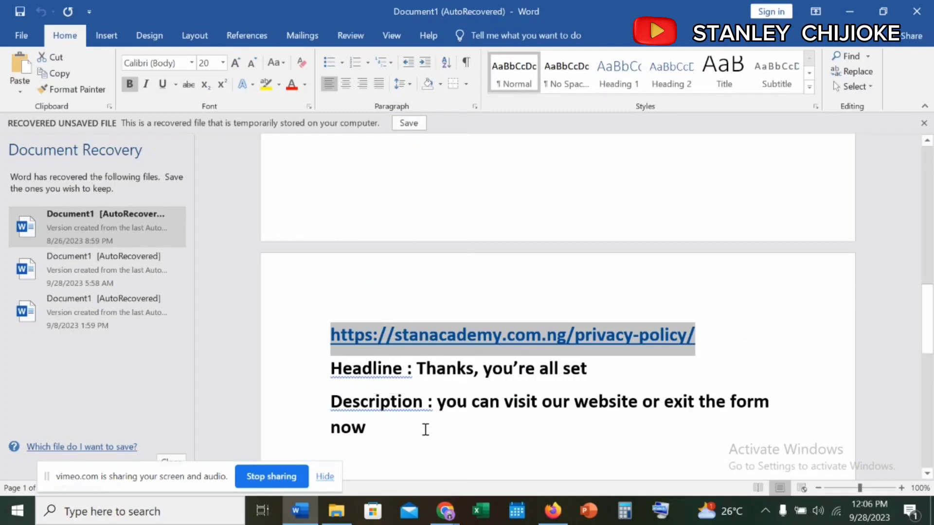
- Return to the form in Ads Manager and paste the copied address as the privacy policy link
{"action": "mouse_move", "coordinate": [435, 514]}
{"action": "left_click", "coordinate": [418, 486]}
{"action": "left_click", "coordinate": [234, 315]}
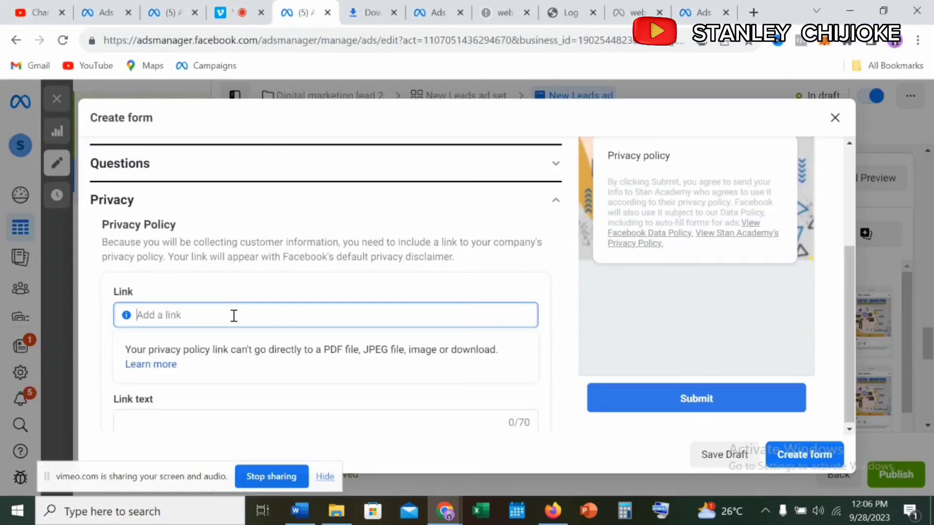
{"action": "key", "text": "ctrl+v"}
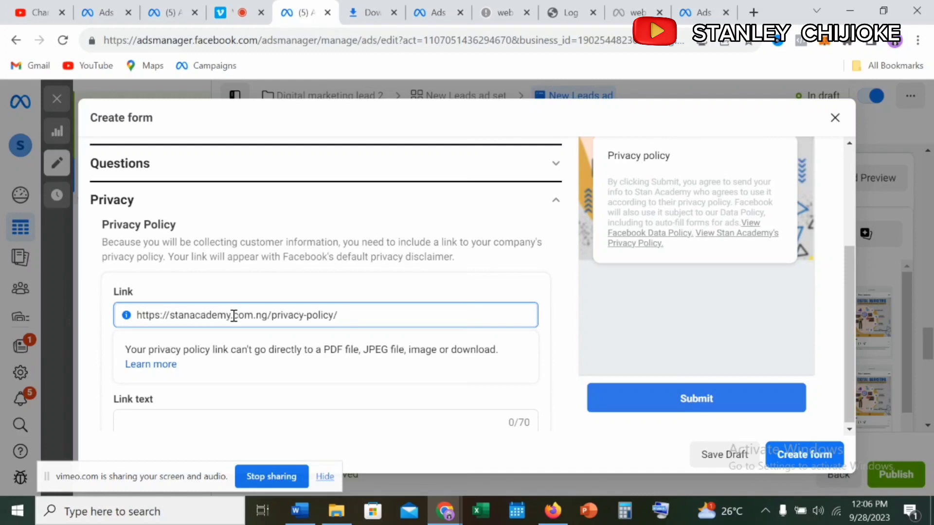
- Set the privacy policy link text to "lead privacy policy" and save the form draft
{"action": "left_click", "coordinate": [850, 287]}
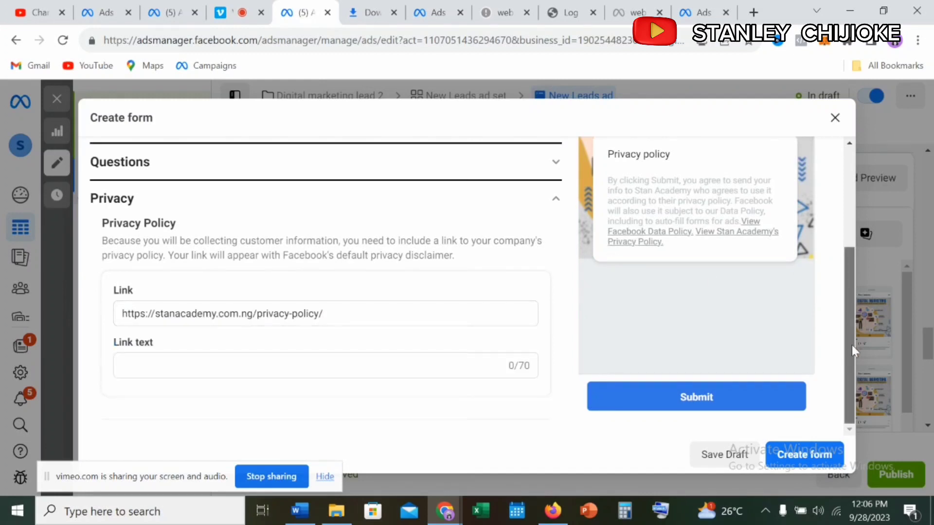
{"action": "left_click", "coordinate": [348, 364]}
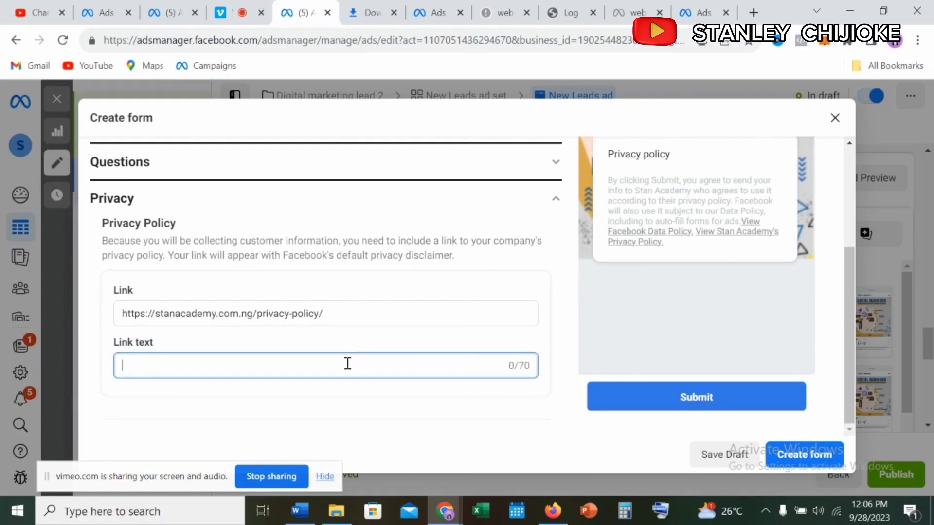
{"action": "type", "text": "lead "}
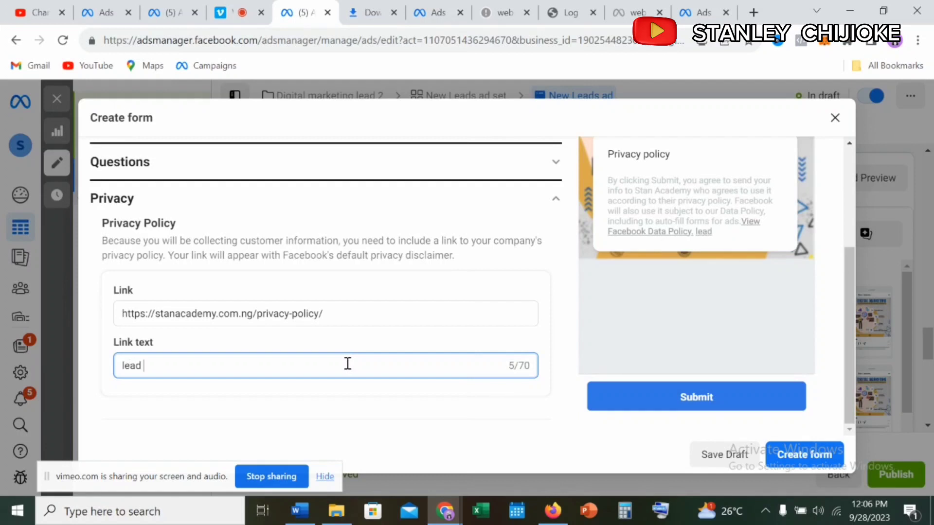
{"action": "type", "text": "privacy policy"}
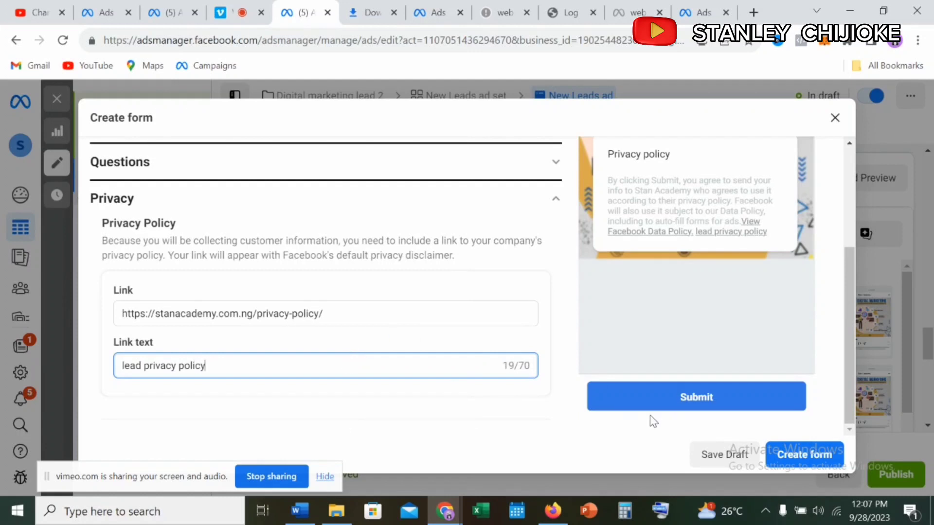
{"action": "left_click", "coordinate": [737, 465]}
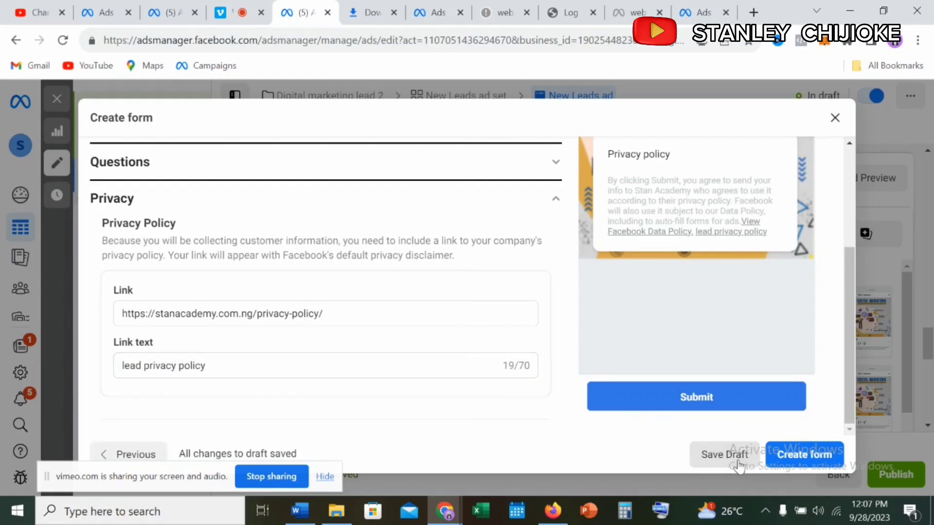
- Collapse the Privacy section and expand the Completion section to its message for leads
{"action": "left_click_drag", "start_coordinate": [847, 354], "coordinate": [847, 323]}
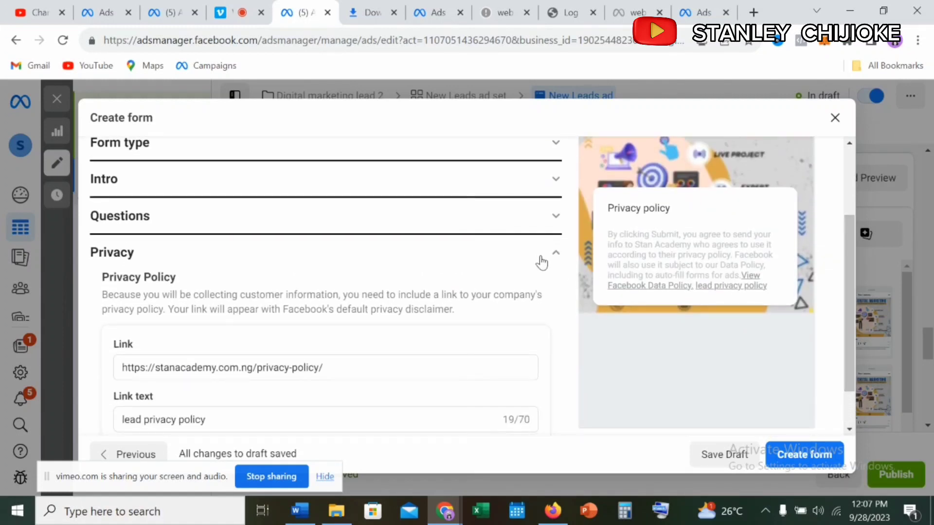
{"action": "left_click", "coordinate": [556, 256]}
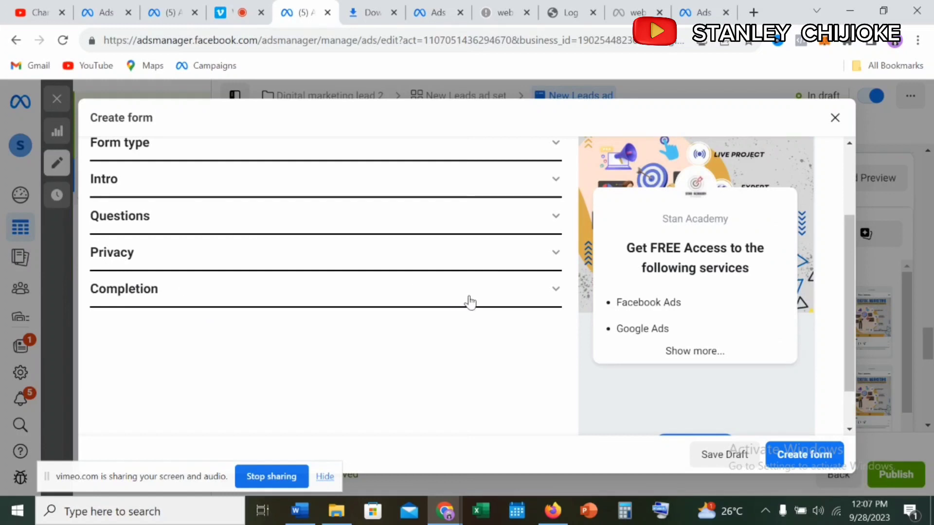
{"action": "left_click", "coordinate": [551, 291]}
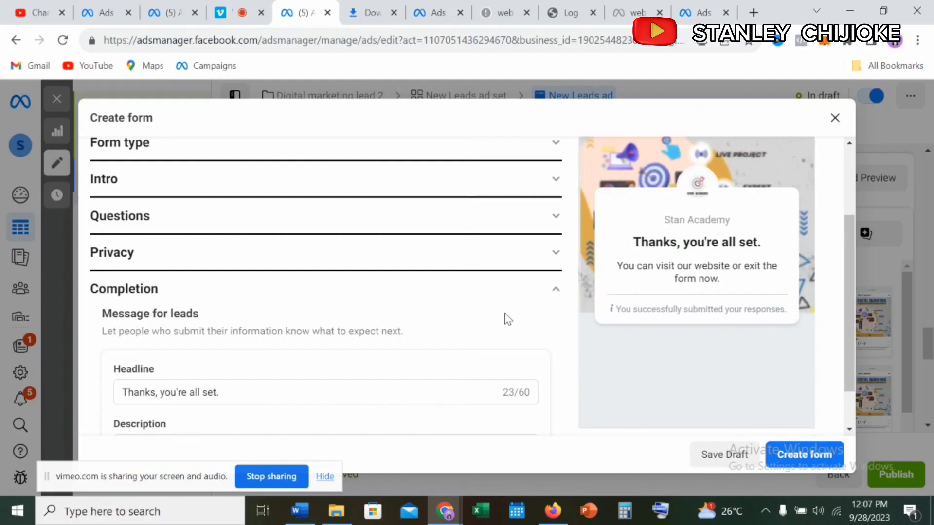
{"action": "mouse_move", "coordinate": [852, 282]}
{"action": "left_mouse_down"}
{"action": "mouse_move", "coordinate": [849, 332]}
{"action": "mouse_move", "coordinate": [848, 284]}
{"action": "left_mouse_up"}
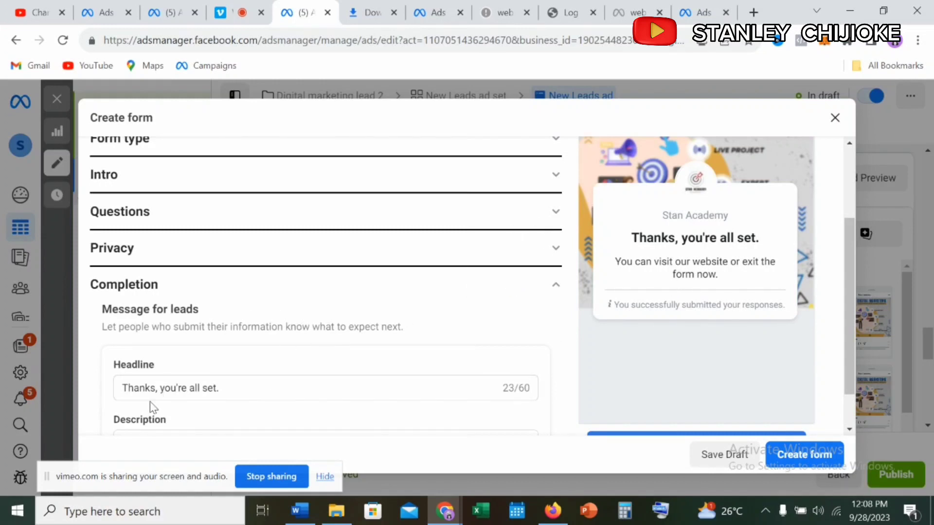
- Clear the default text from the completion message's description
{"action": "left_click_drag", "start_coordinate": [850, 237], "coordinate": [849, 287]}
{"action": "left_click", "coordinate": [425, 401]}
{"action": "key", "text": "BackSpace"}
{"action": "key", "text": "BackSpace"}
{"action": "key", "text": "BackSpace"}
{"action": "key", "text": "BackSpace"}
{"action": "key", "text": "BackSpace"}
{"action": "key", "text": "BackSpace"}
{"action": "key", "text": "BackSpace"}
{"action": "key", "text": "BackSpace"}
{"action": "key", "text": "BackSpace"}
{"action": "key", "text": "BackSpace"}
{"action": "key", "text": "BackSpace"}
{"action": "key", "text": "BackSpace"}
{"action": "key", "text": "BackSpace"}
{"action": "key", "text": "BackSpace"}
{"action": "key", "text": "BackSpace"}
{"action": "key", "text": "BackSpace"}
{"action": "key", "text": "BackSpace"}
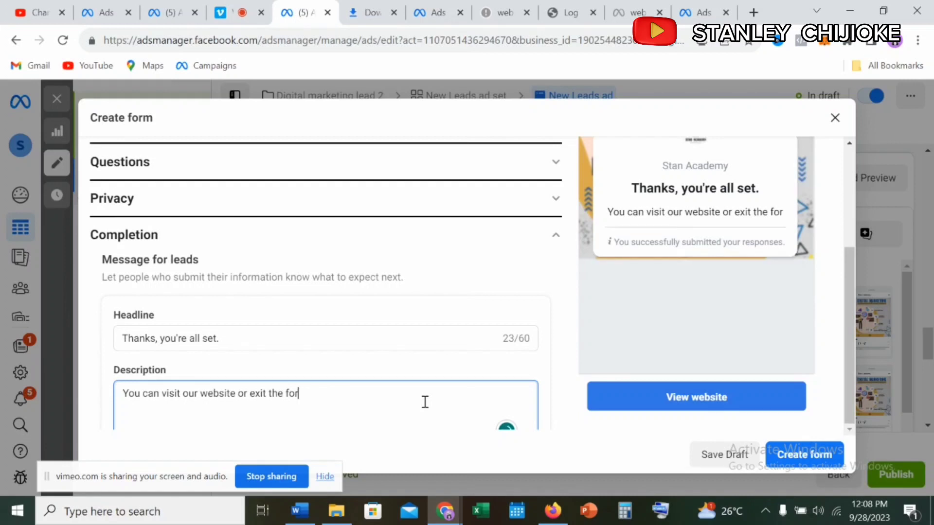
{"action": "key", "text": "BackSpace"}
{"action": "key", "text": "BackSpace"}
{"action": "key", "text": "BackSpace"}
{"action": "key", "text": "BackSpace"}
{"action": "key", "text": "BackSpace"}
{"action": "key", "text": "BackSpace"}
{"action": "key", "text": "BackSpace"}
{"action": "key", "text": "BackSpace"}
{"action": "key", "text": "BackSpace"}
{"action": "key", "text": "BackSpace"}
{"action": "key", "text": "BackSpace"}
{"action": "key", "text": "BackSpace"}
{"action": "key", "text": "BackSpace"}
{"action": "key", "text": "BackSpace"}
{"action": "key", "text": "BackSpace"}
{"action": "key", "text": "BackSpace"}
{"action": "key", "text": "BackSpace"}
{"action": "key", "text": "BackSpace"}
{"action": "key", "text": "BackSpace"}
{"action": "key", "text": "BackSpace"}
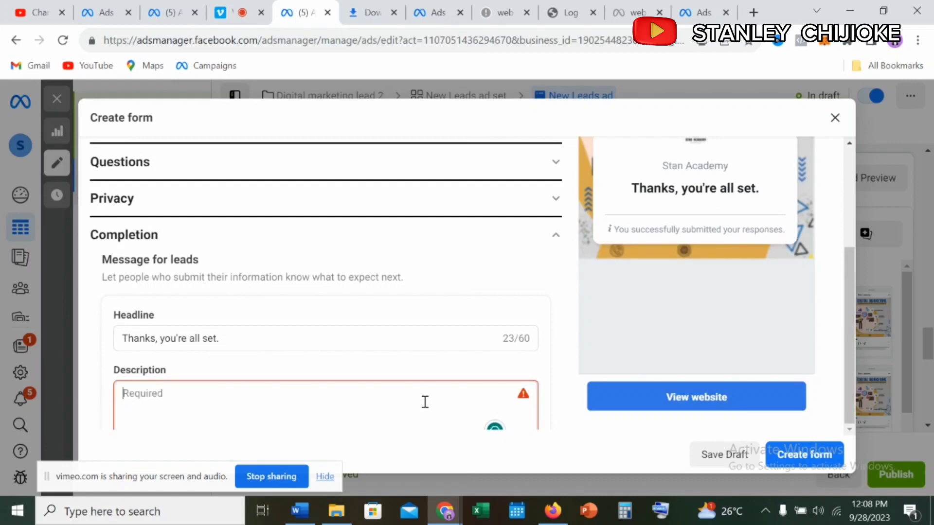
{"action": "type", "text": "Cki"}
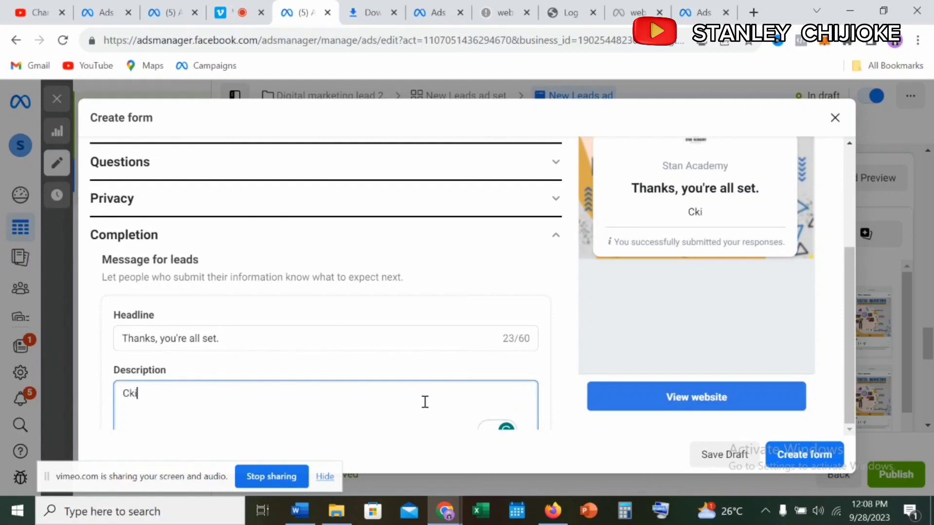
{"action": "key", "text": "BackSpace"}
{"action": "key", "text": "BackSpace"}
{"action": "type", "text": "lick on the"}
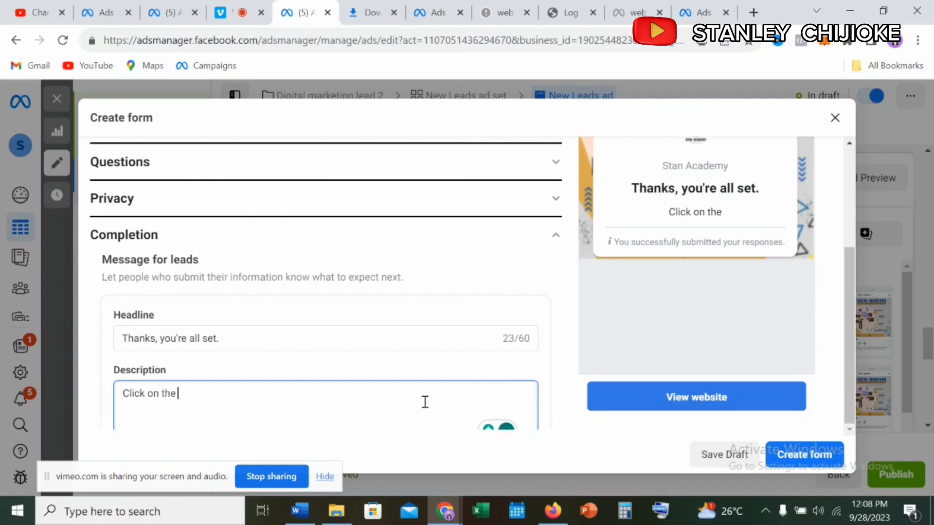
{"action": "type", "text": " Dow"}
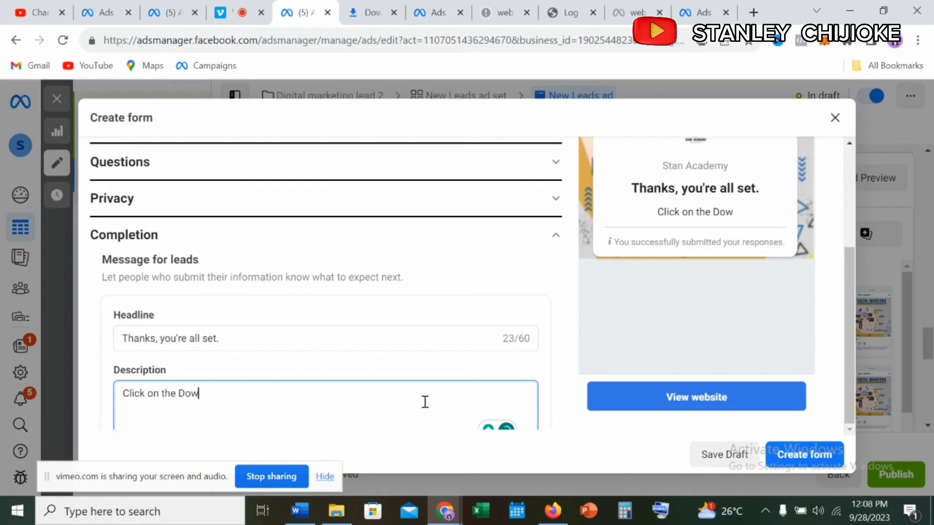
{"action": "key", "text": "BackSpace"}
{"action": "type", "text": "w"}
{"action": "key", "text": "BackSpace"}
{"action": "key", "text": "BackSpace"}
{"action": "key", "text": "BackSpace"}
{"action": "key", "text": "BackSpace"}
{"action": "key", "text": "BackSpace"}
{"action": "key", "text": "BackSpace"}
{"action": "key", "text": "BackSpace"}
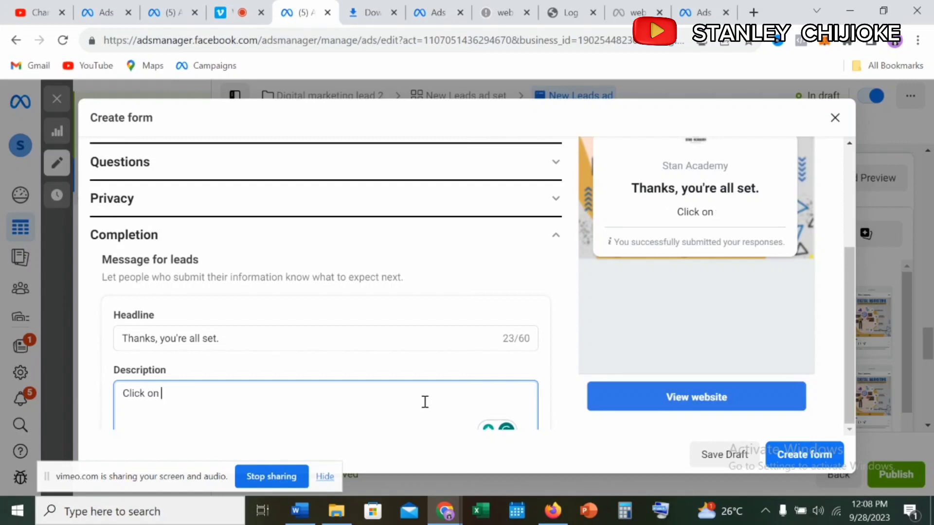
{"action": "key", "text": "BackSpace"}
{"action": "key", "text": "BackSpace"}
{"action": "type", "text": "and"}
{"action": "key", "text": "BackSpace"}
{"action": "key", "text": "BackSpace"}
{"action": "key", "text": "BackSpace"}
{"action": "key", "text": "BackSpace"}
{"action": "key", "text": "BackSpace"}
{"action": "key", "text": "BackSpace"}
{"action": "key", "text": "BackSpace"}
{"action": "key", "text": "BackSpace"}
{"action": "key", "text": "BackSpace"}
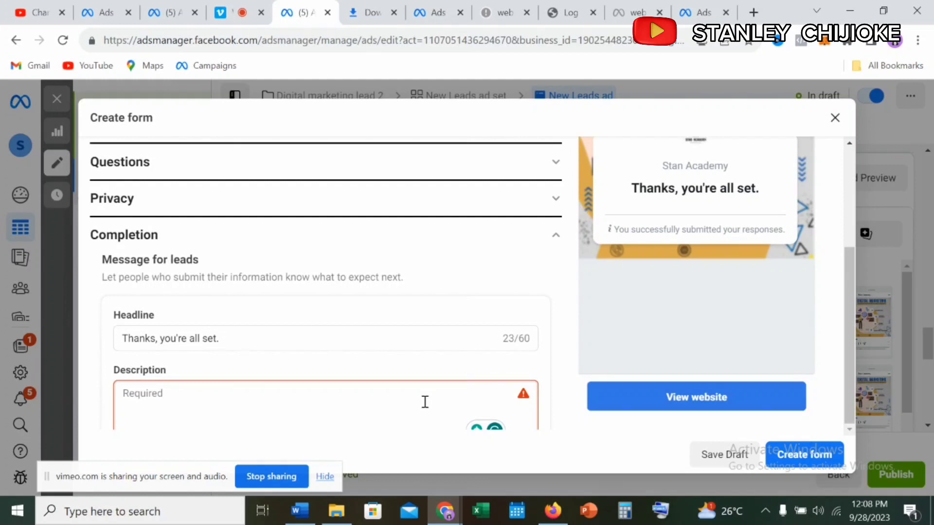
- Enter "Download the E-Book here" as the completion message's description
{"action": "type", "text": "d"}
{"action": "key", "text": "BackSpace"}
{"action": "type", "text": "Dowm"}
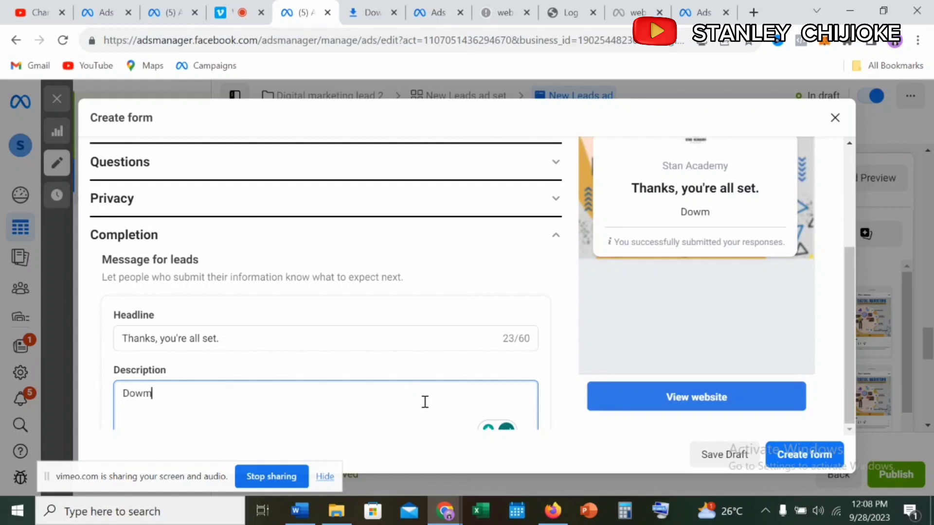
{"action": "key", "text": "BackSpace"}
{"action": "type", "text": "nload the "}
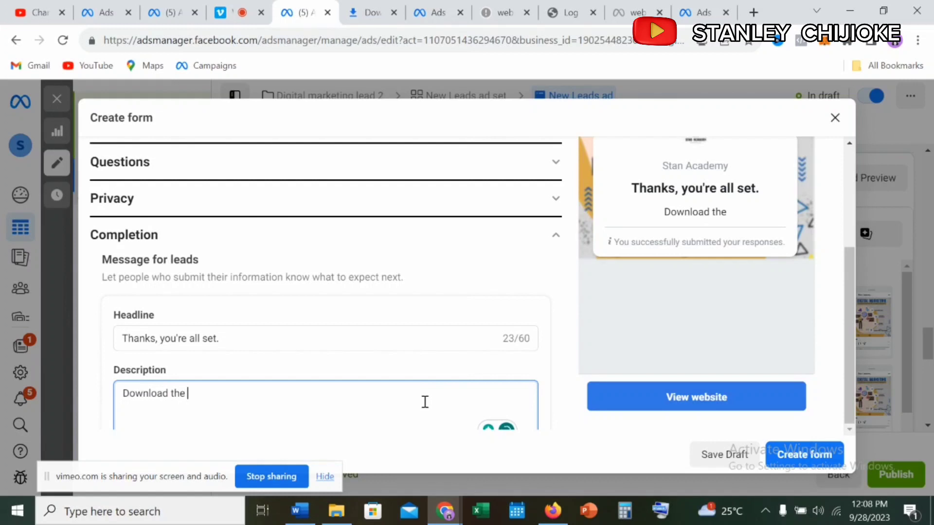
{"action": "type", "text": "E-Bo"}
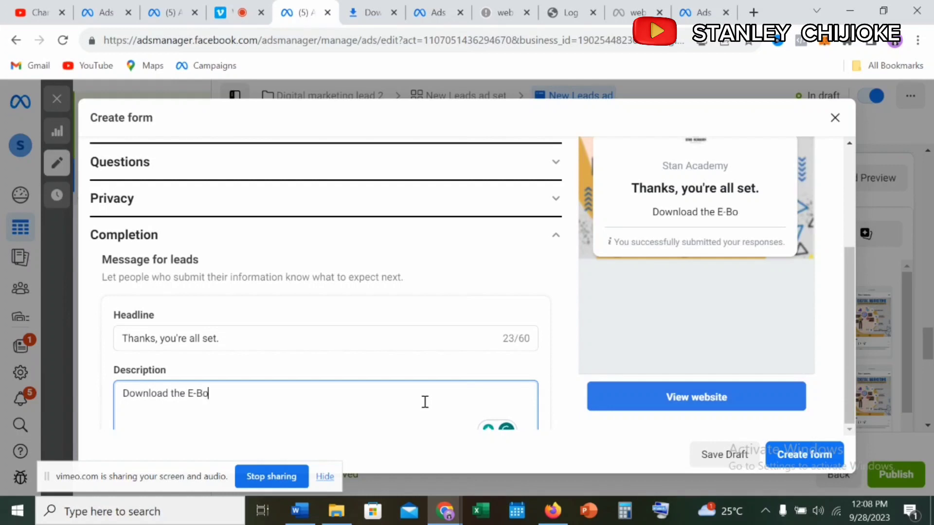
{"action": "type", "text": "ok "}
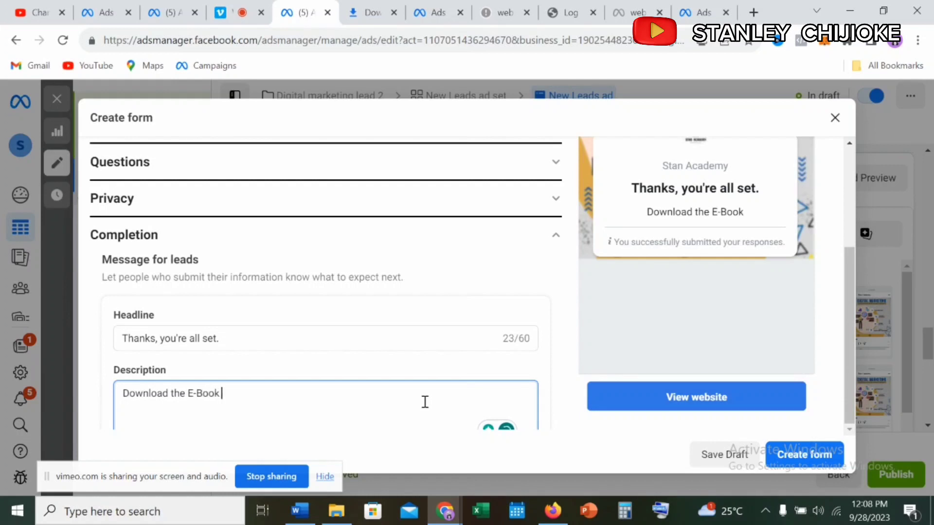
{"action": "type", "text": "here"}
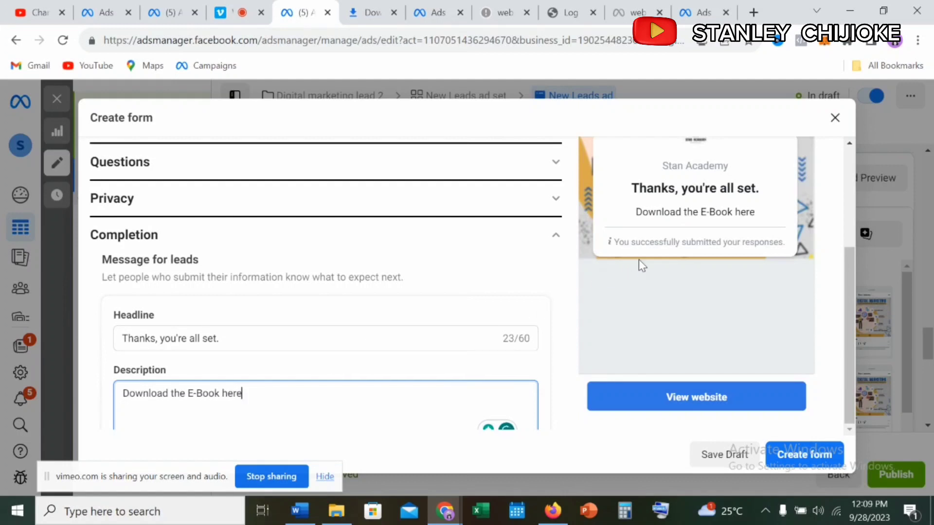
- Choose Download as the completion message's call-to-action button
{"action": "left_click_drag", "start_coordinate": [849, 277], "coordinate": [849, 299]}
{"action": "left_click", "coordinate": [264, 389]}
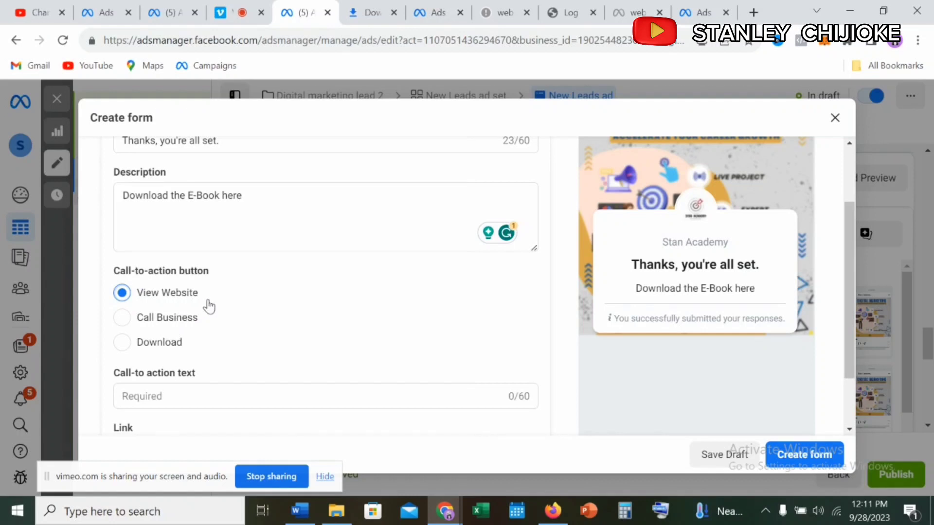
{"action": "left_click", "coordinate": [122, 343]}
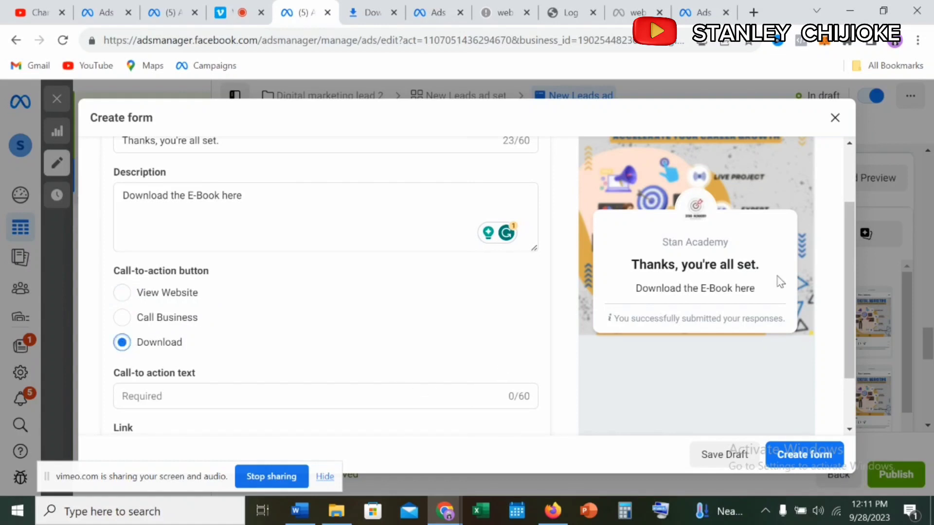
- Set the call-to-action text to "DOWNLOAD E-BOOK"
{"action": "left_click_drag", "start_coordinate": [848, 284], "coordinate": [848, 319]}
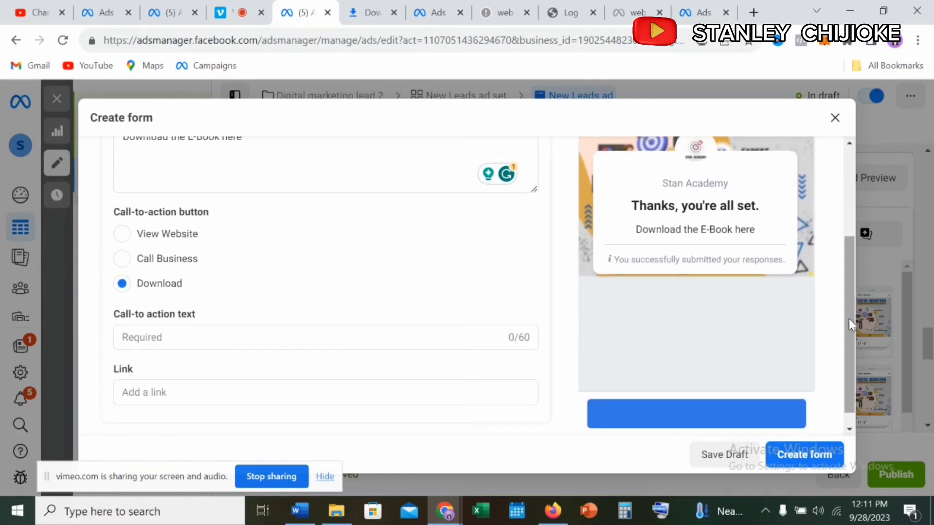
{"action": "left_click", "coordinate": [245, 340]}
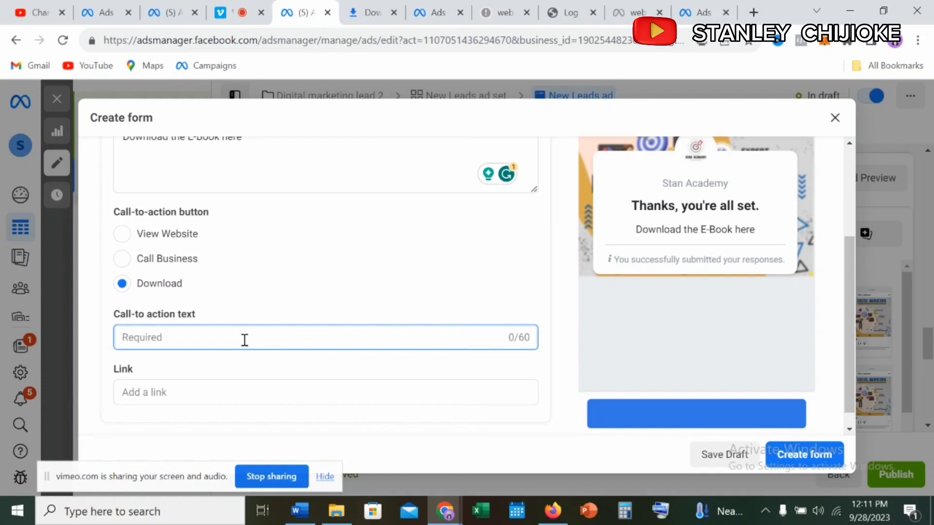
{"action": "type", "text": "DOWNLP"}
{"action": "key", "text": "BackSpace"}
{"action": "type", "text": "OA"}
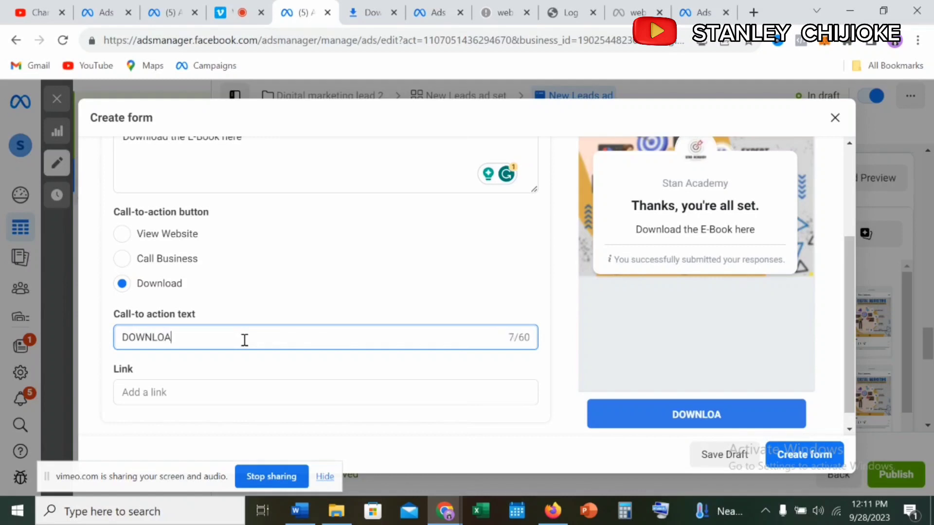
{"action": "type", "text": "D E"}
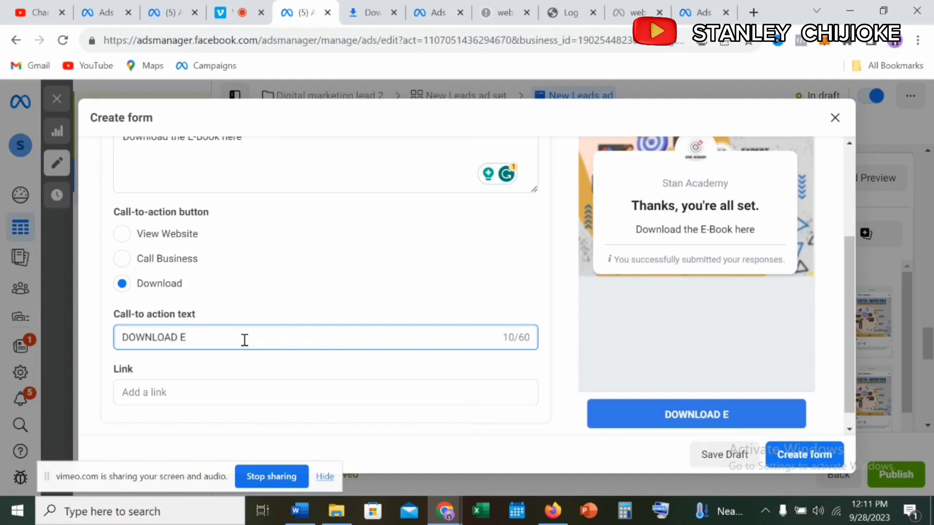
{"action": "type", "text": "-B"}
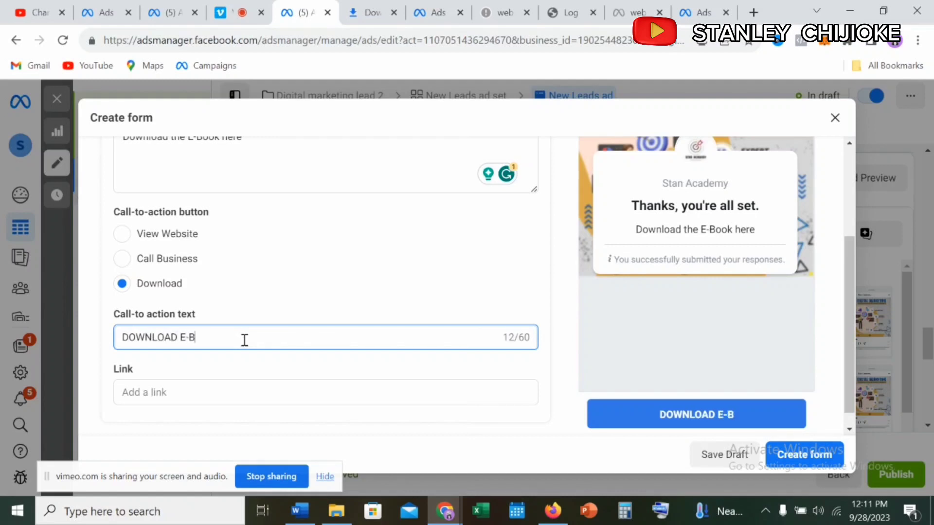
{"action": "type", "text": "OOK"}
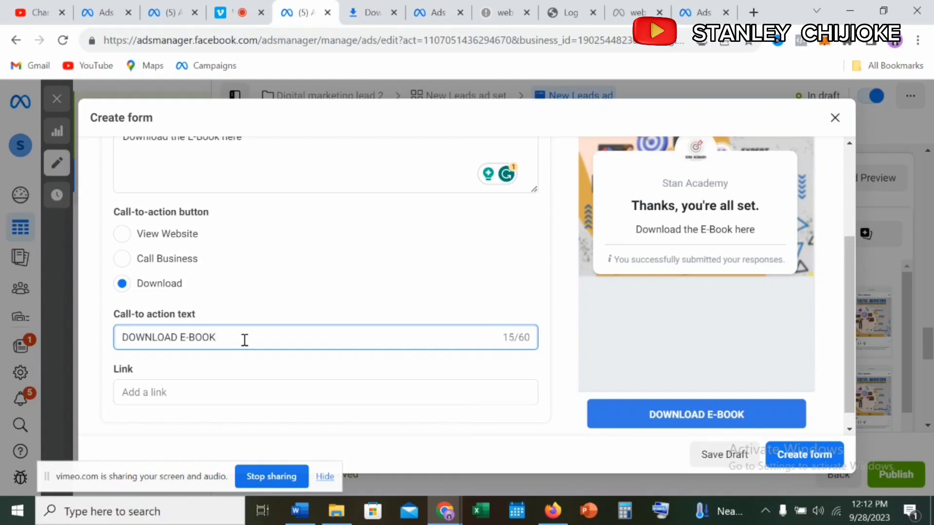
- Enter "stanacademy.com.ng" as the link for the completion message's download button
{"action": "left_click", "coordinate": [212, 393]}
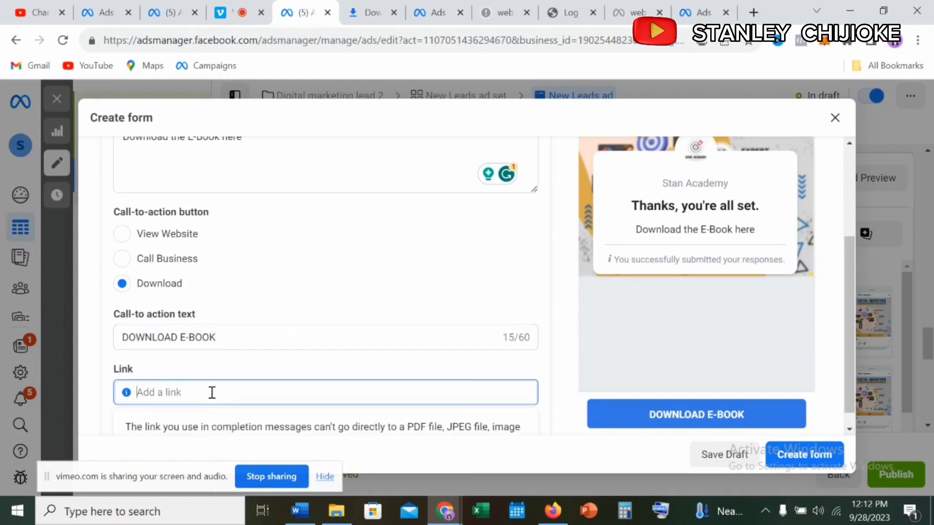
{"action": "type", "text": "stan"}
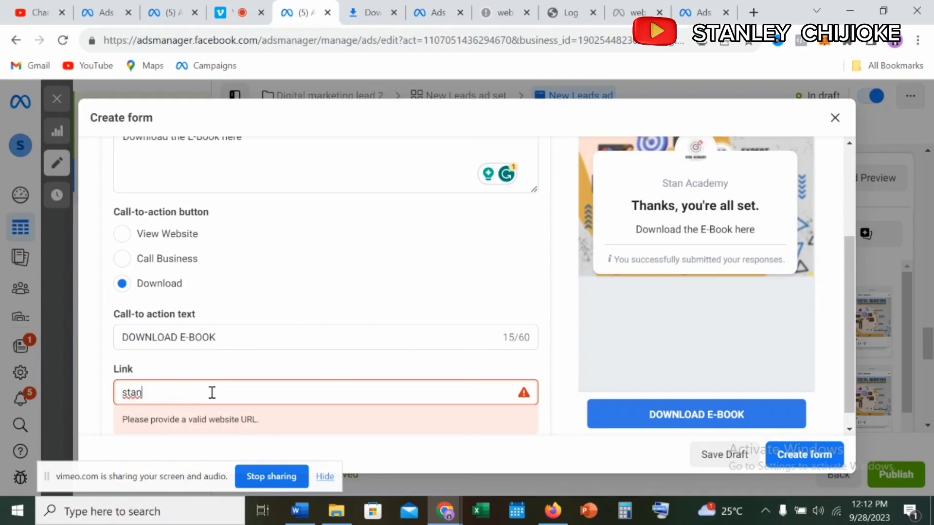
{"action": "type", "text": "academy.com.ng"}
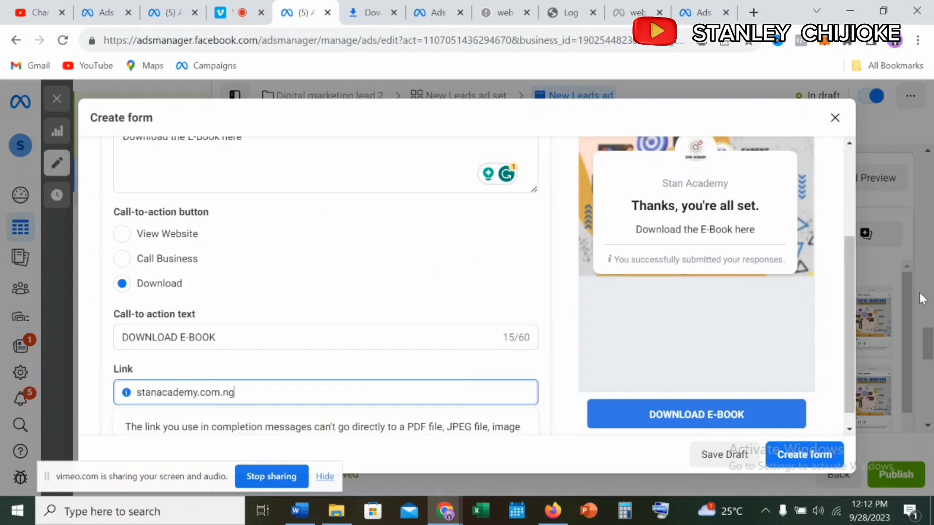
- Review the form preview by going back from the message for leads to the greeting page
{"action": "left_click_drag", "start_coordinate": [847, 303], "coordinate": [845, 213]}
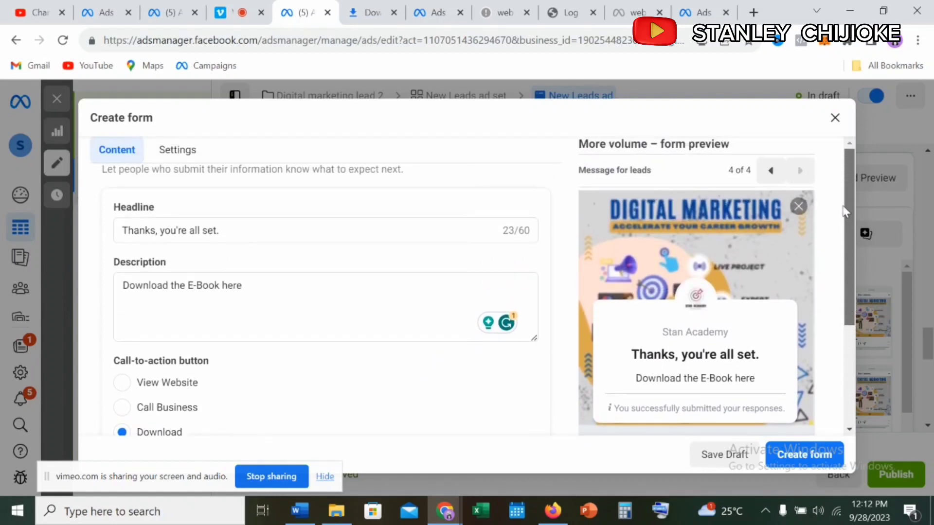
{"action": "left_click", "coordinate": [762, 171]}
{"action": "left_click", "coordinate": [762, 170]}
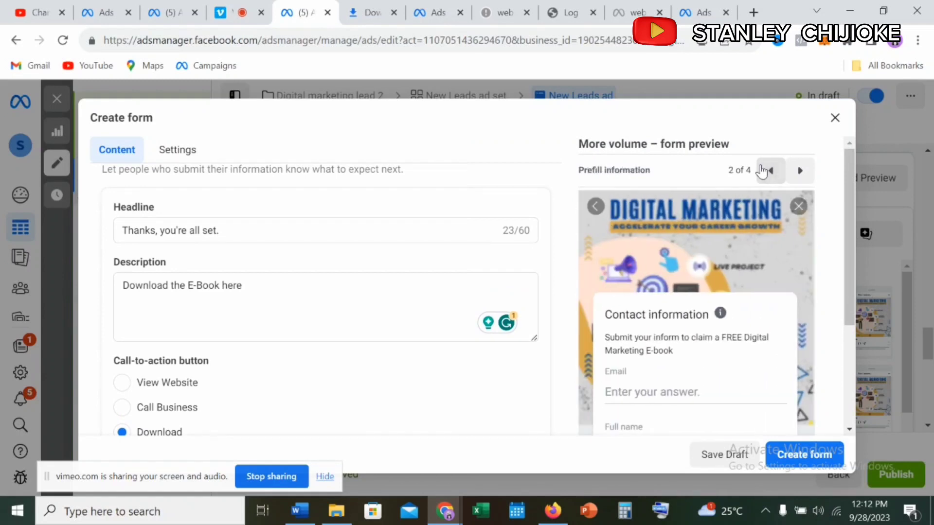
{"action": "left_click", "coordinate": [762, 170]}
{"action": "left_click_drag", "start_coordinate": [852, 214], "coordinate": [846, 244]}
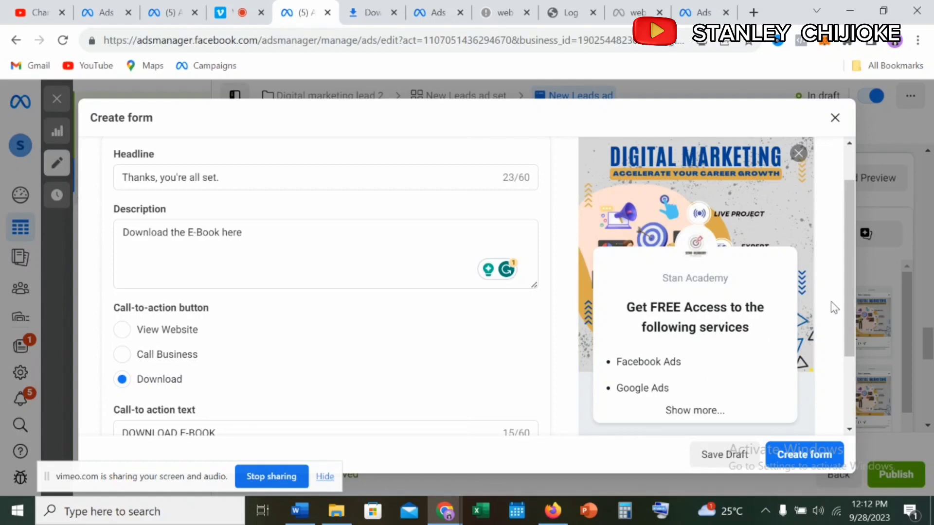
- Review the form preview from the greeting page through contact information and privacy review to the message for leads with its download button
{"action": "left_click_drag", "start_coordinate": [849, 279], "coordinate": [842, 357]}
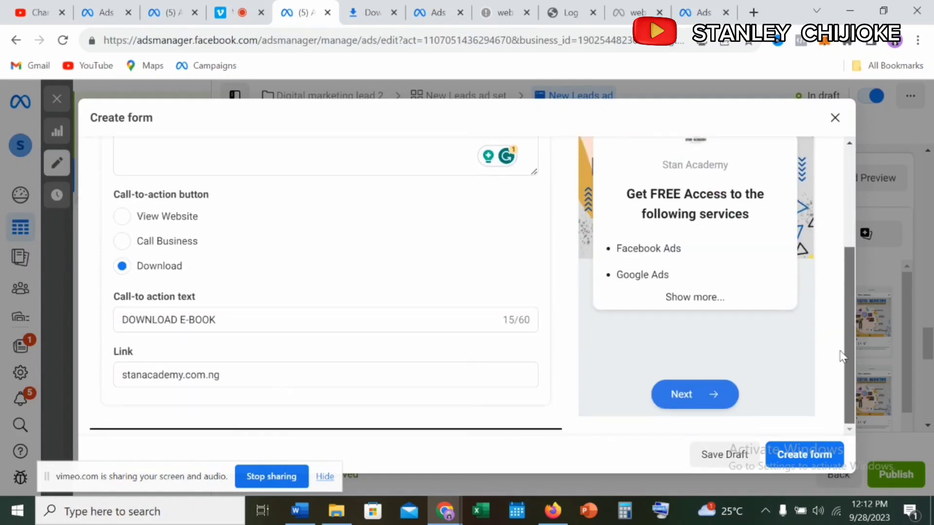
{"action": "left_click_drag", "start_coordinate": [850, 270], "coordinate": [844, 176]}
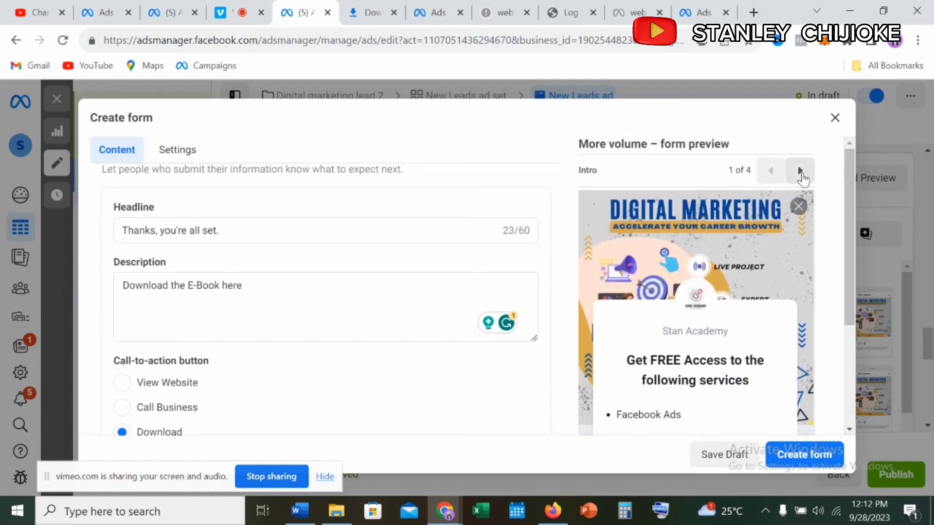
{"action": "left_click", "coordinate": [800, 171]}
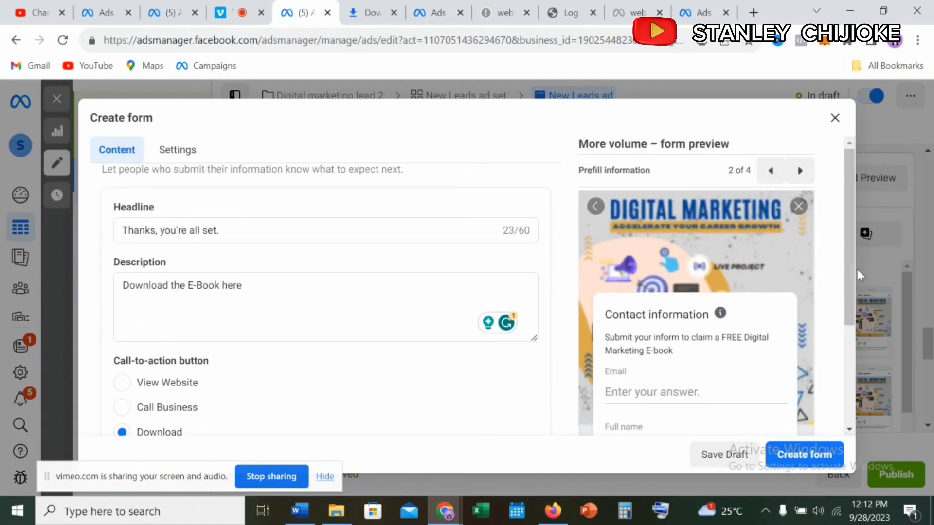
{"action": "left_click_drag", "start_coordinate": [848, 271], "coordinate": [848, 307]}
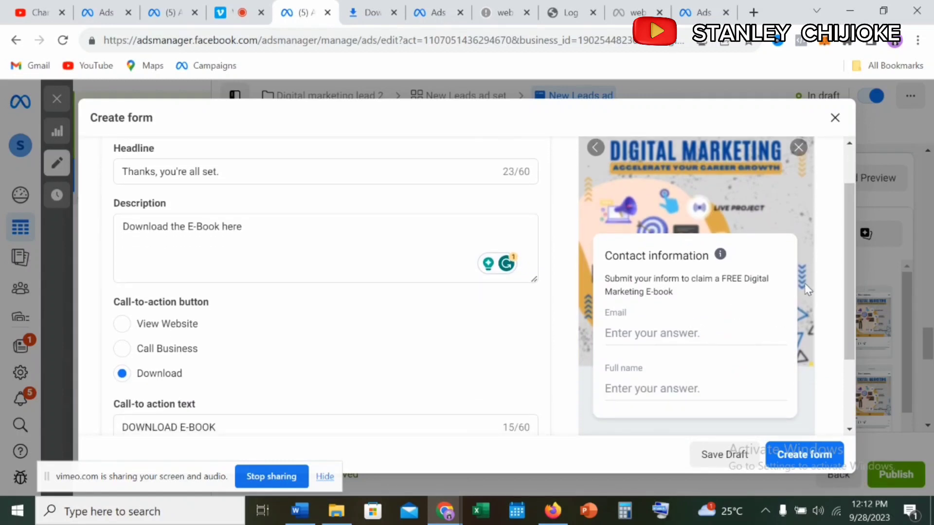
{"action": "left_click_drag", "start_coordinate": [854, 272], "coordinate": [843, 193]}
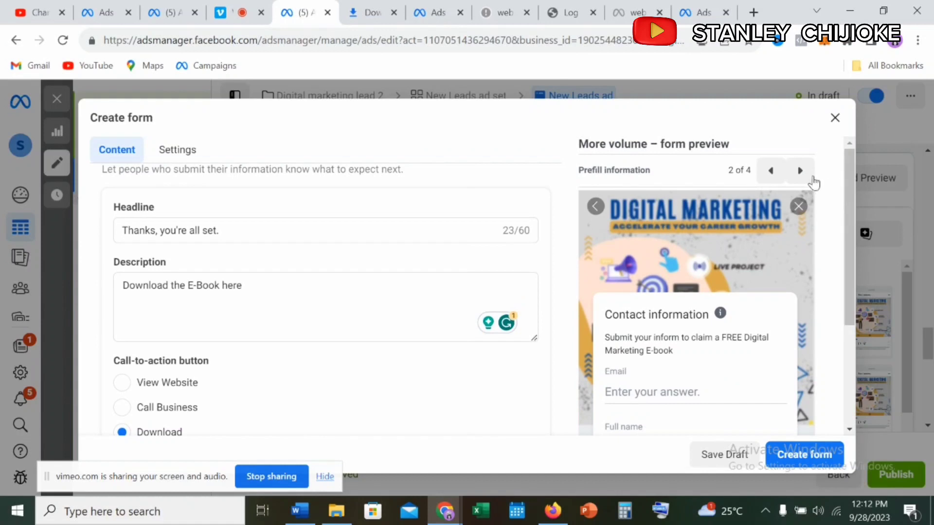
{"action": "left_click", "coordinate": [800, 171]}
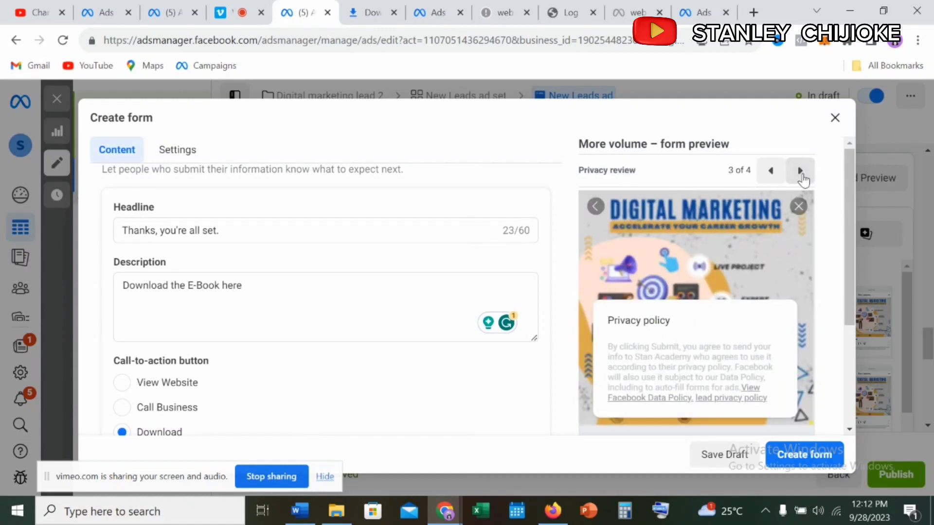
{"action": "left_click", "coordinate": [801, 178]}
{"action": "left_click_drag", "start_coordinate": [845, 205], "coordinate": [842, 330]}
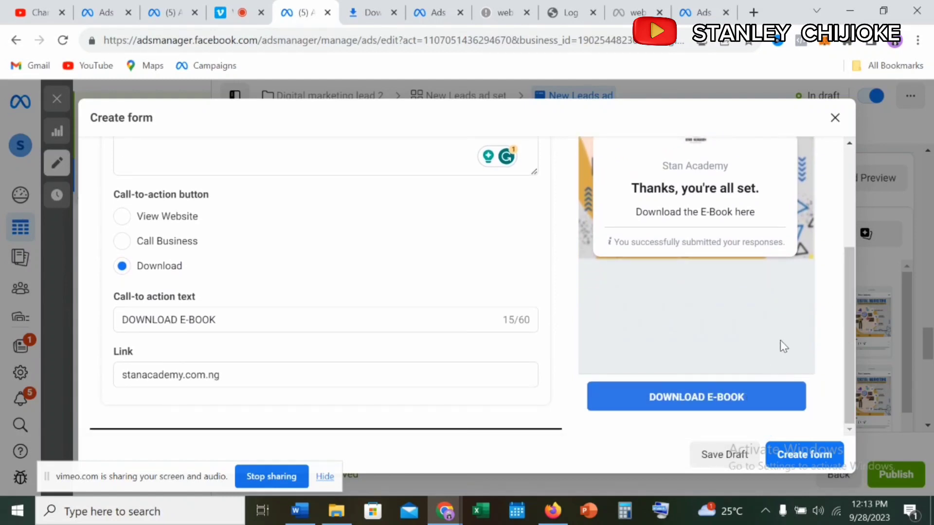
- Create the instant form from the finished content and check the ad's form selection and tracking settings
{"action": "left_click", "coordinate": [801, 455]}
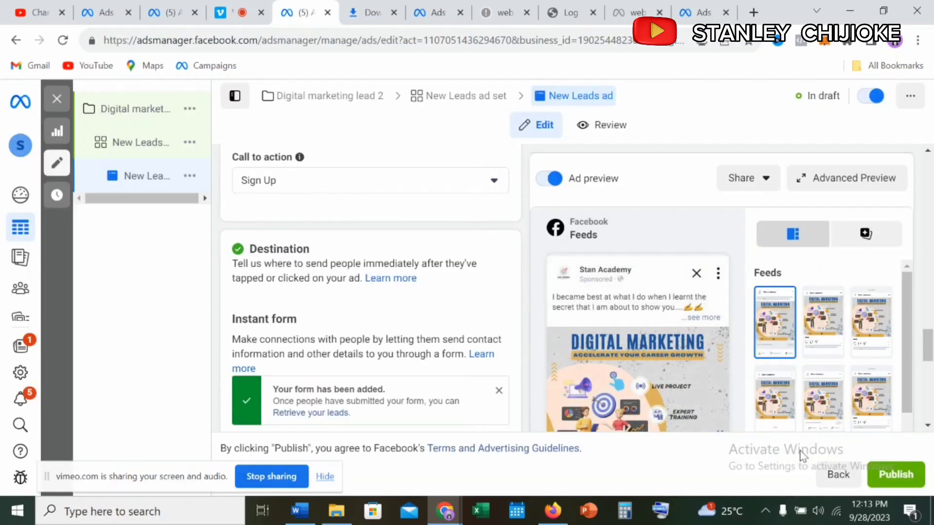
{"action": "mouse_move", "coordinate": [929, 348]}
{"action": "left_mouse_down"}
{"action": "mouse_move", "coordinate": [930, 376]}
{"action": "mouse_move", "coordinate": [929, 362]}
{"action": "left_mouse_up"}
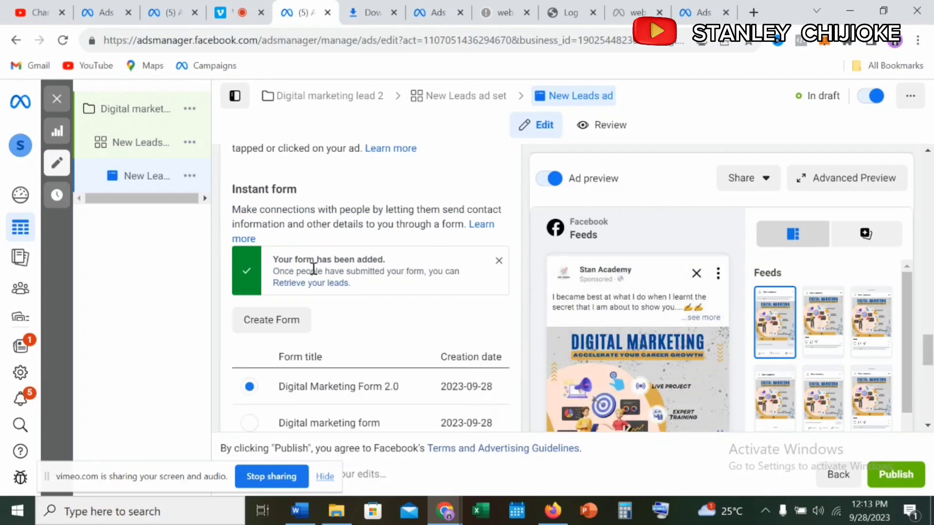
{"action": "mouse_move", "coordinate": [928, 348]}
{"action": "left_mouse_down"}
{"action": "mouse_move", "coordinate": [929, 427]}
{"action": "mouse_move", "coordinate": [930, 357]}
{"action": "left_mouse_up"}
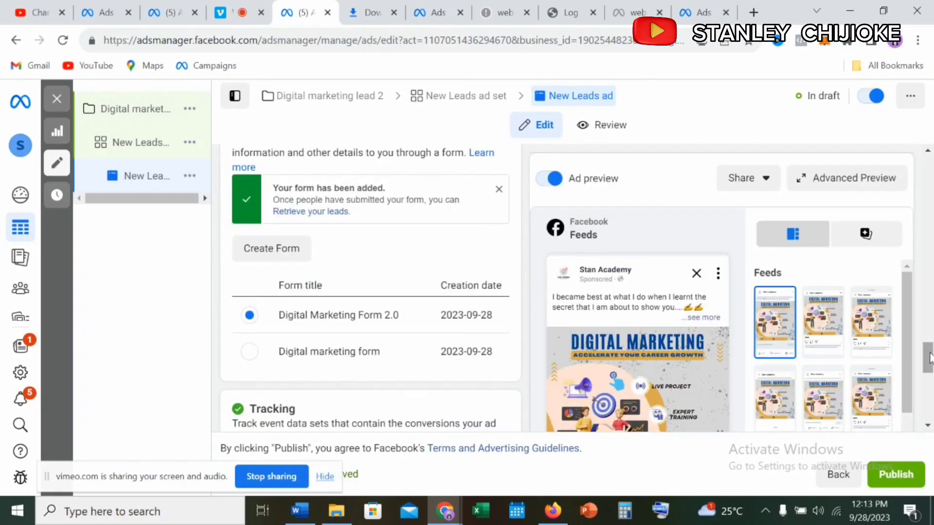
{"action": "left_click_drag", "start_coordinate": [930, 358], "coordinate": [930, 375]}
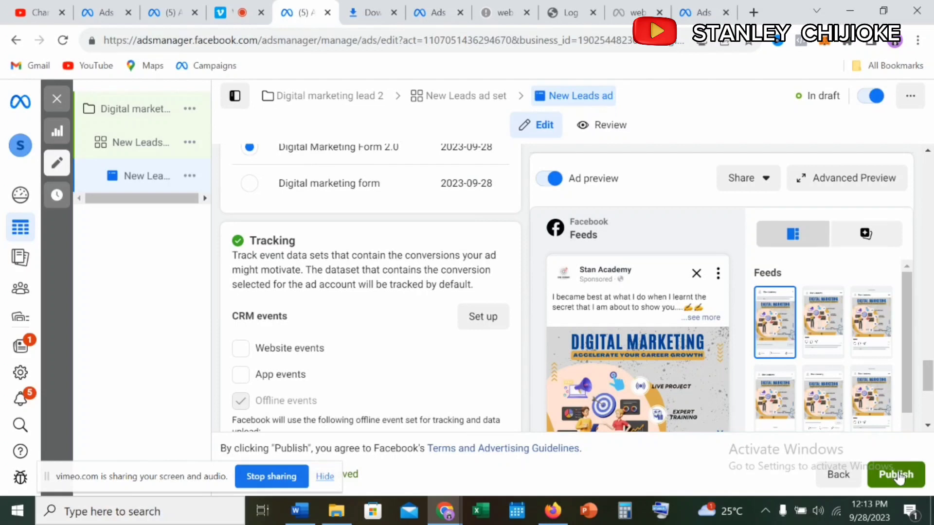